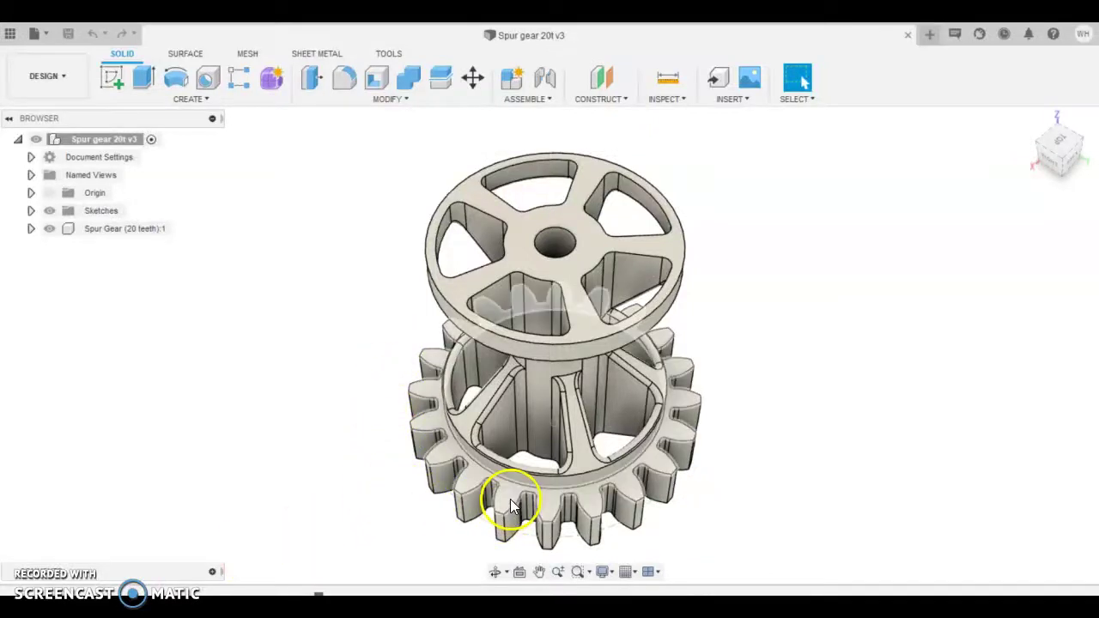
mouse_move(517, 446)
middle_mouse_down("shift")
mouse_move(535, 388)
mouse_move(610, 317)
mouse_move(562, 278)
mouse_move(515, 452)
mouse_move(519, 429)
middle_mouse_up("shift")
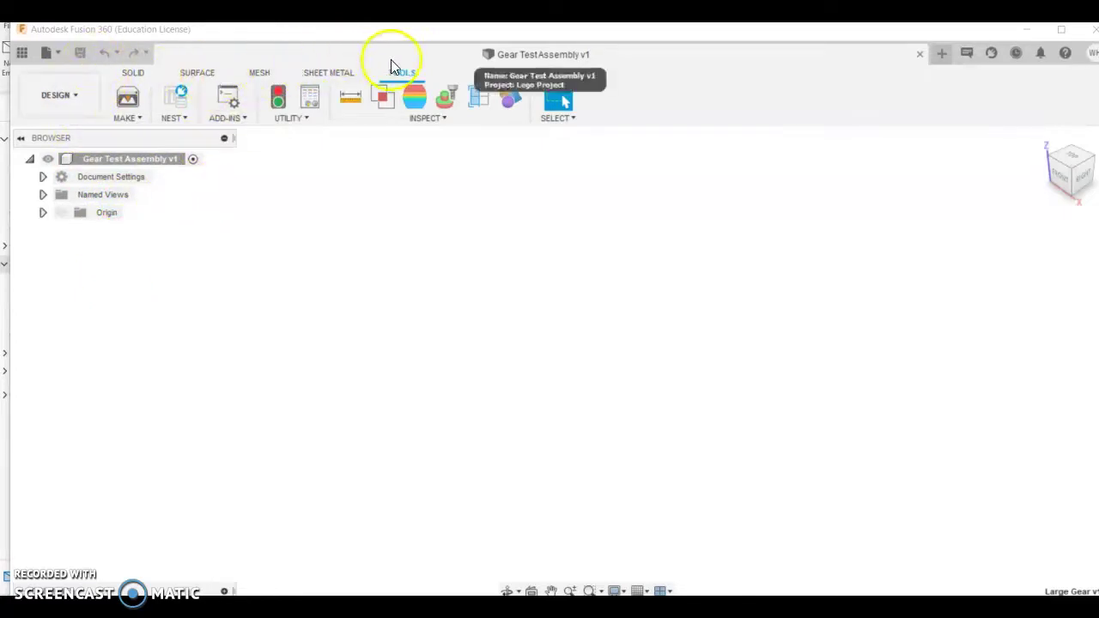
Run the Python SpurGear sample script and place its expanded Spur Gear dialog in the middle of the workspace
left_click(236, 117)
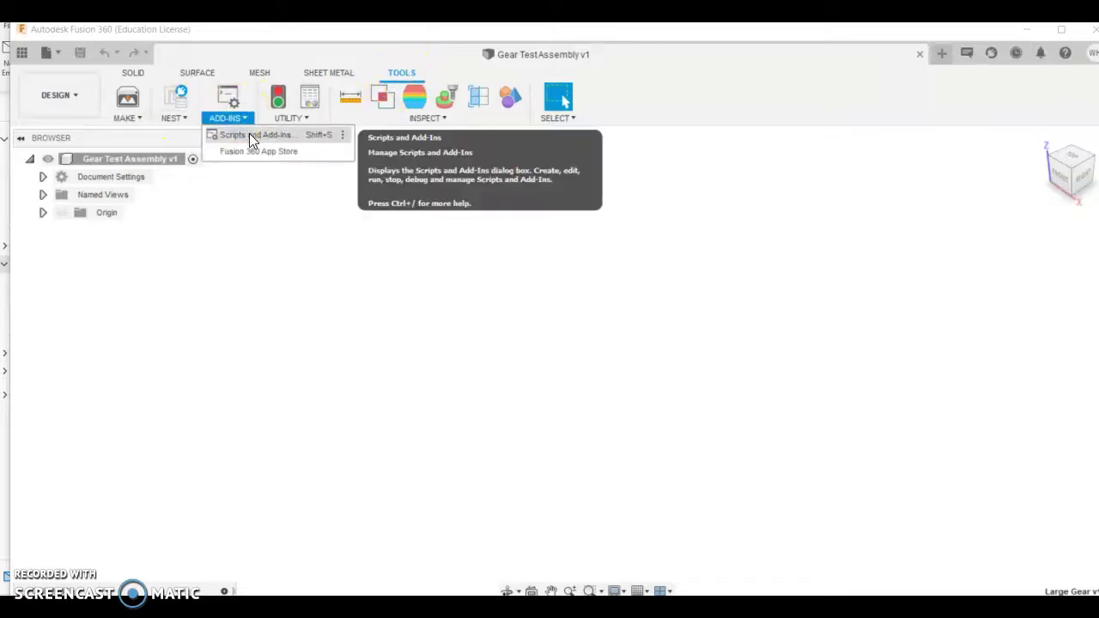
left_click(249, 134)
scroll(613, 326, "down", 3)
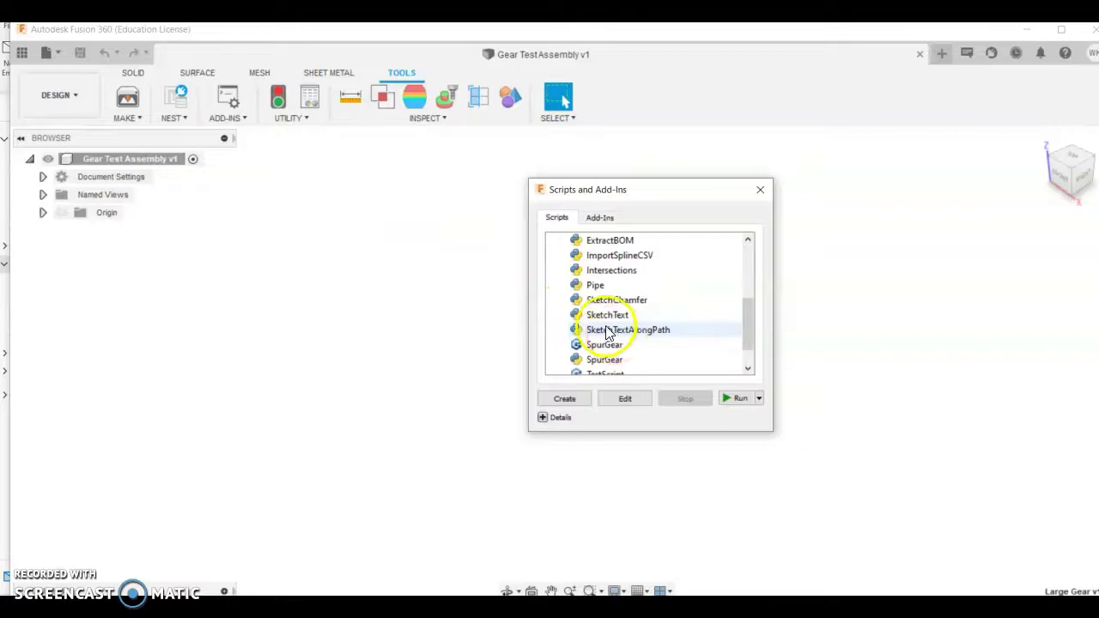
left_click(618, 361)
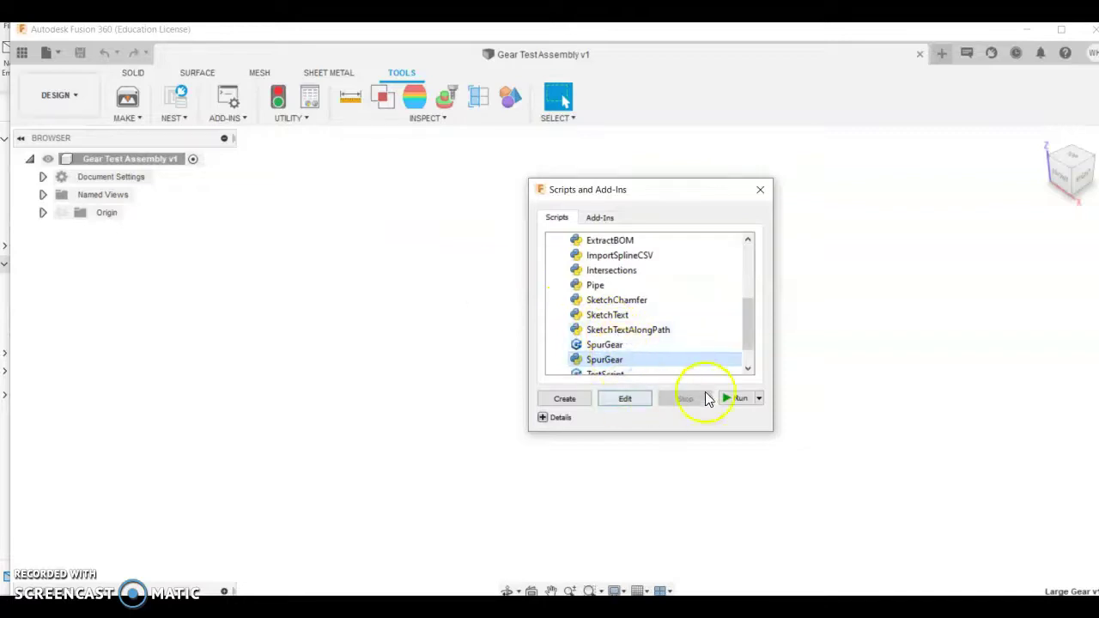
left_click(740, 399)
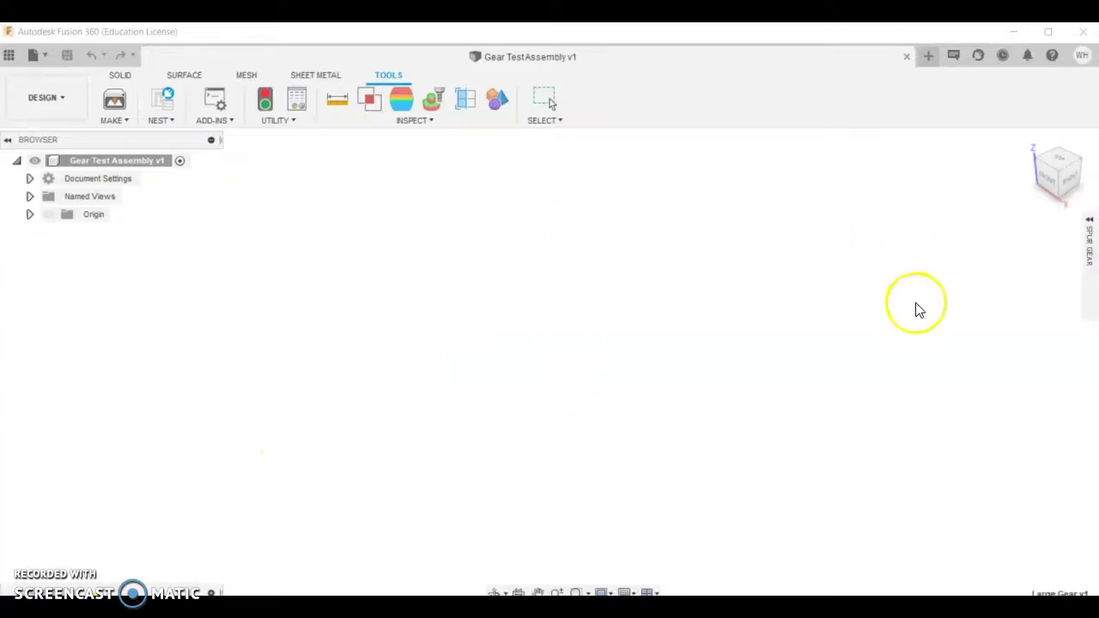
mouse_move(1093, 245)
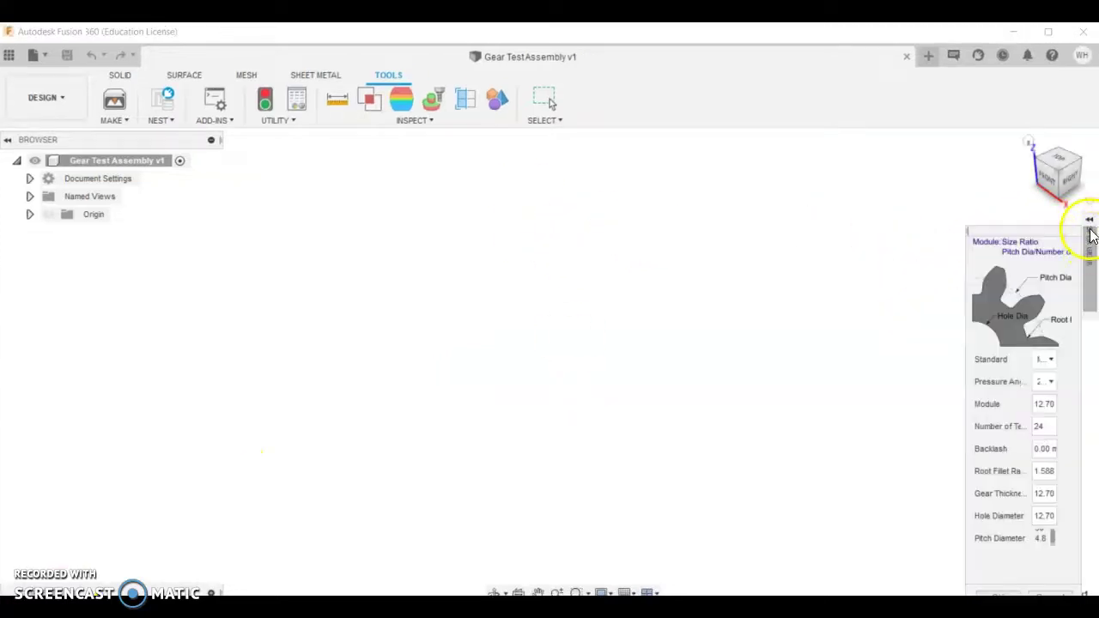
left_click_drag(1030, 230, 633, 180)
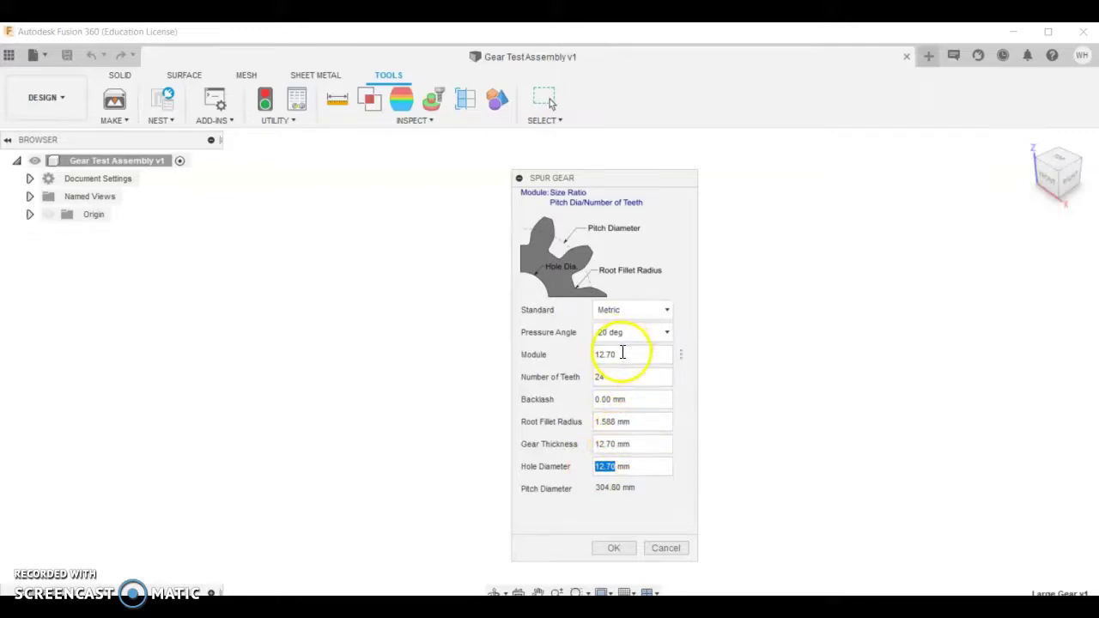
Create a spur gear with module 1, 20 teeth, 0.5 mm root fillet radius, 5 mm gear thickness and 5 mm hole diameter
left_click(607, 354)
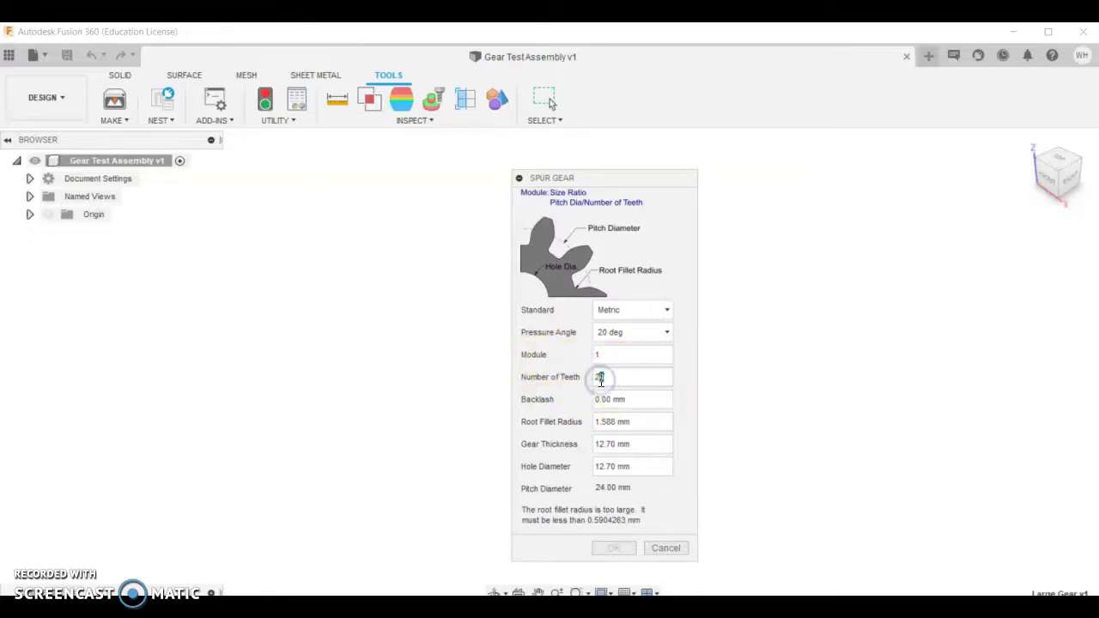
left_click(598, 417)
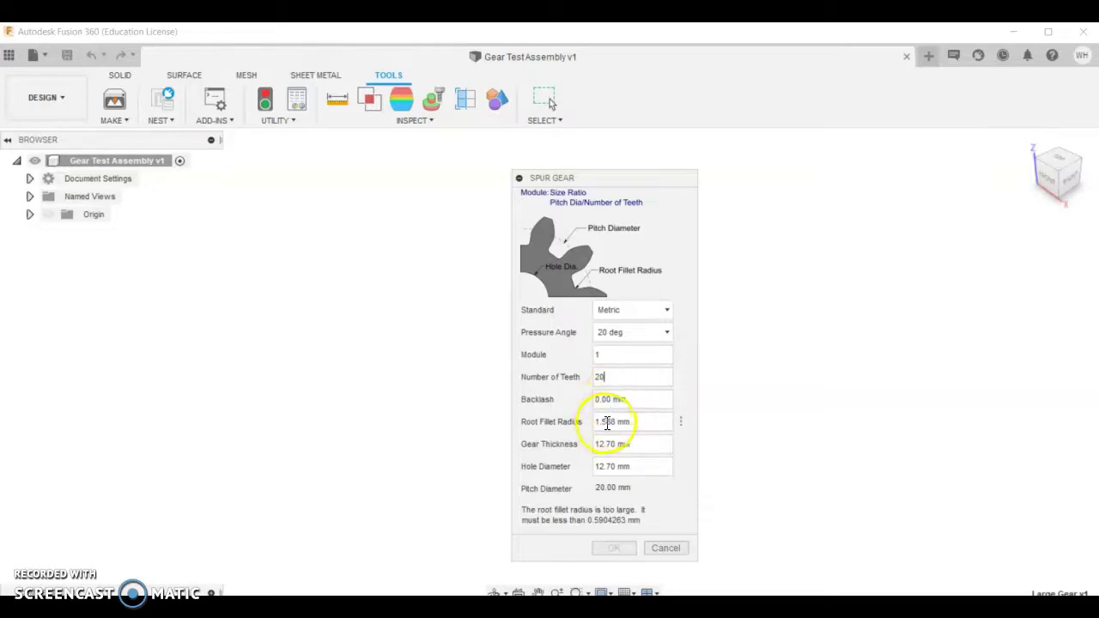
double_click(605, 423)
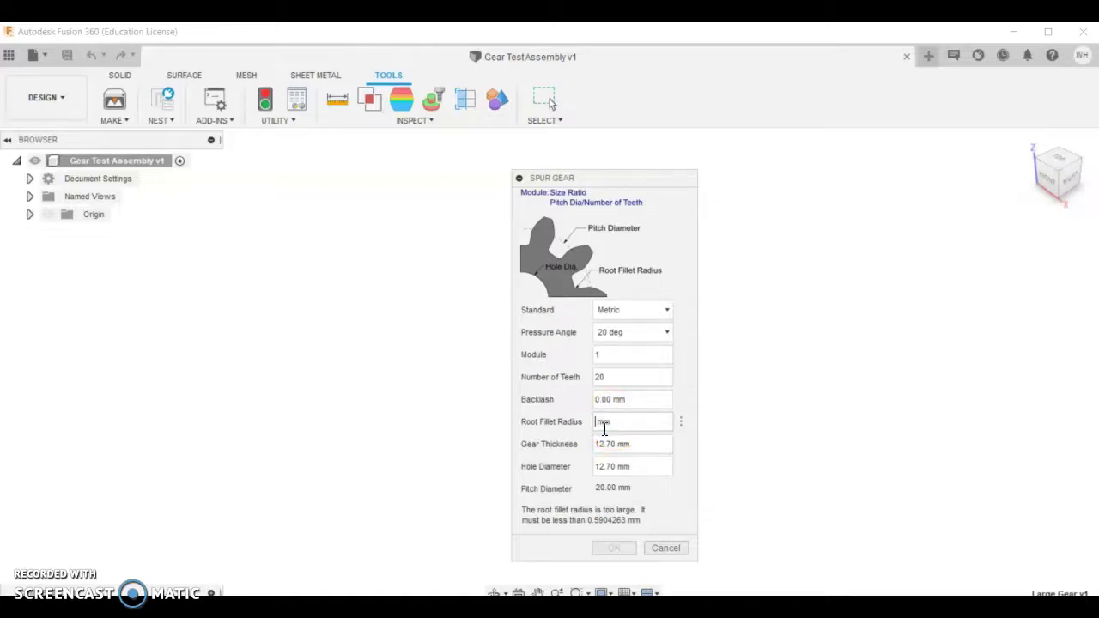
type(".4")
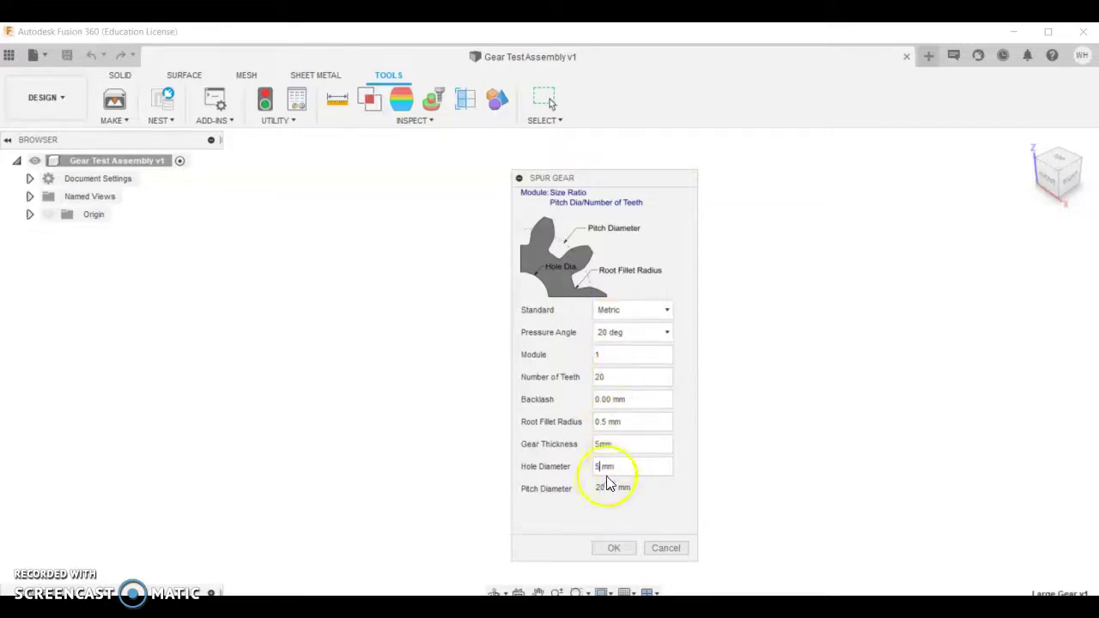
left_click(626, 551)
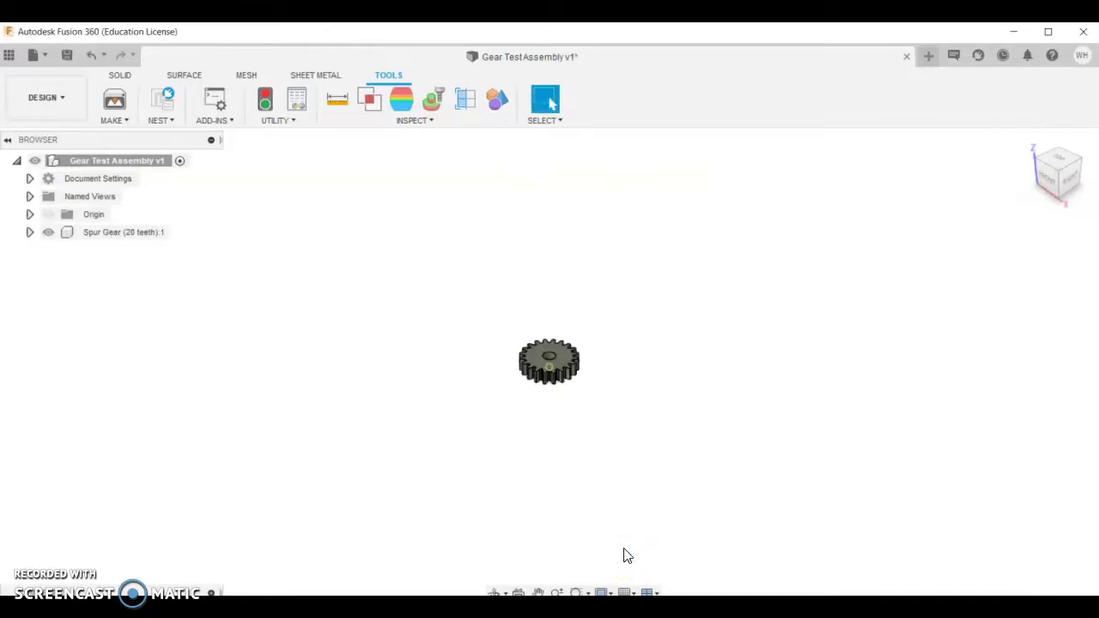
scroll(555, 363, "up", 5)
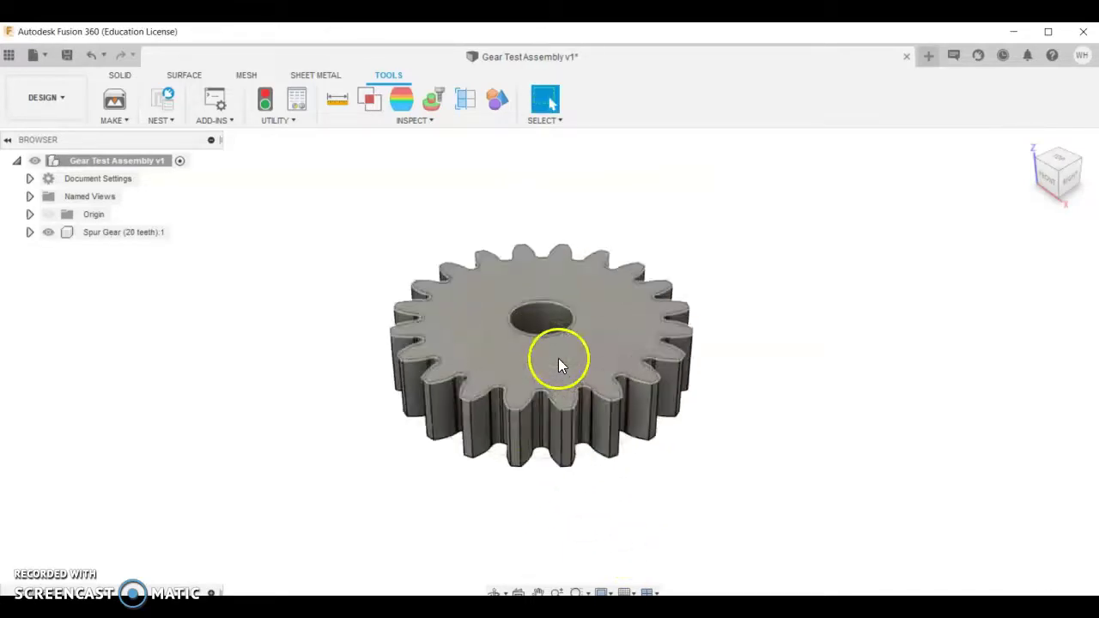
middle_click_drag(599, 331, 592, 403, "shift")
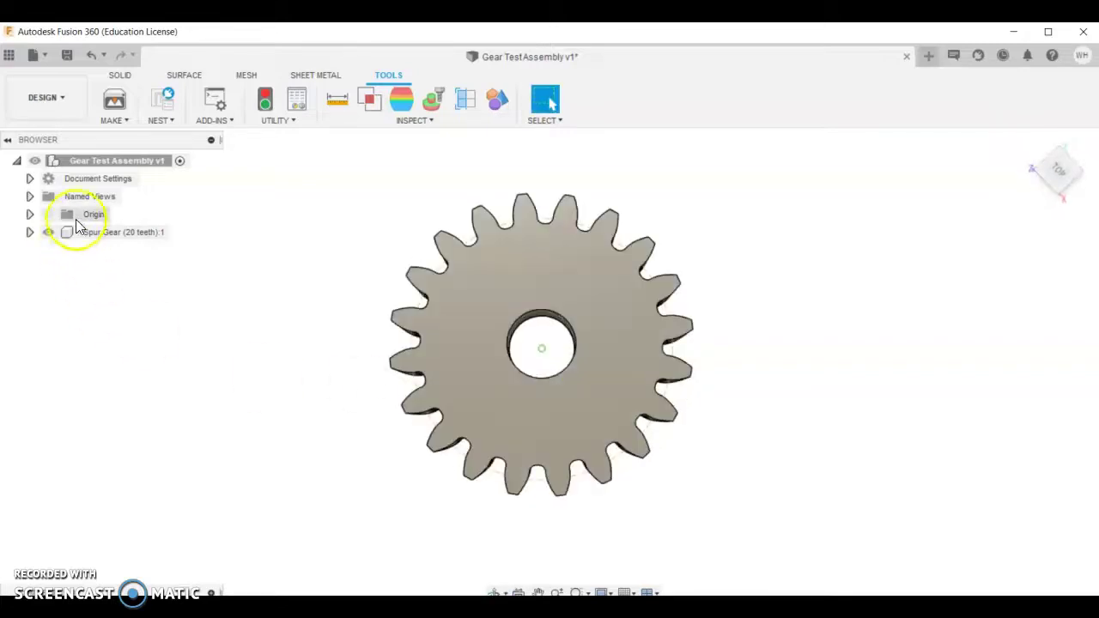
left_click(89, 231)
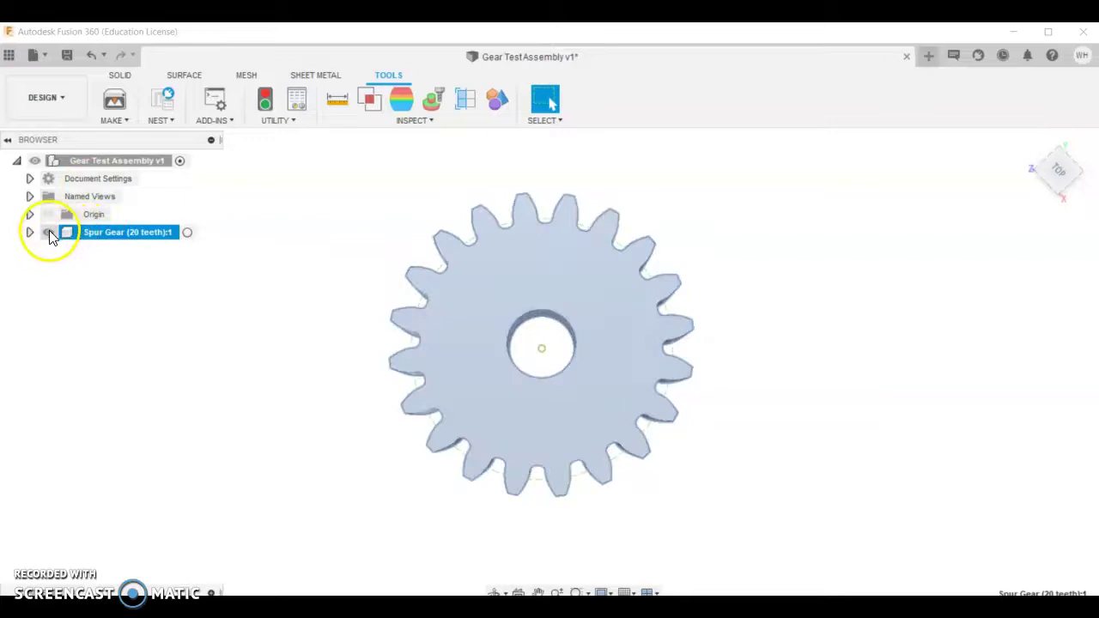
left_click(280, 346)
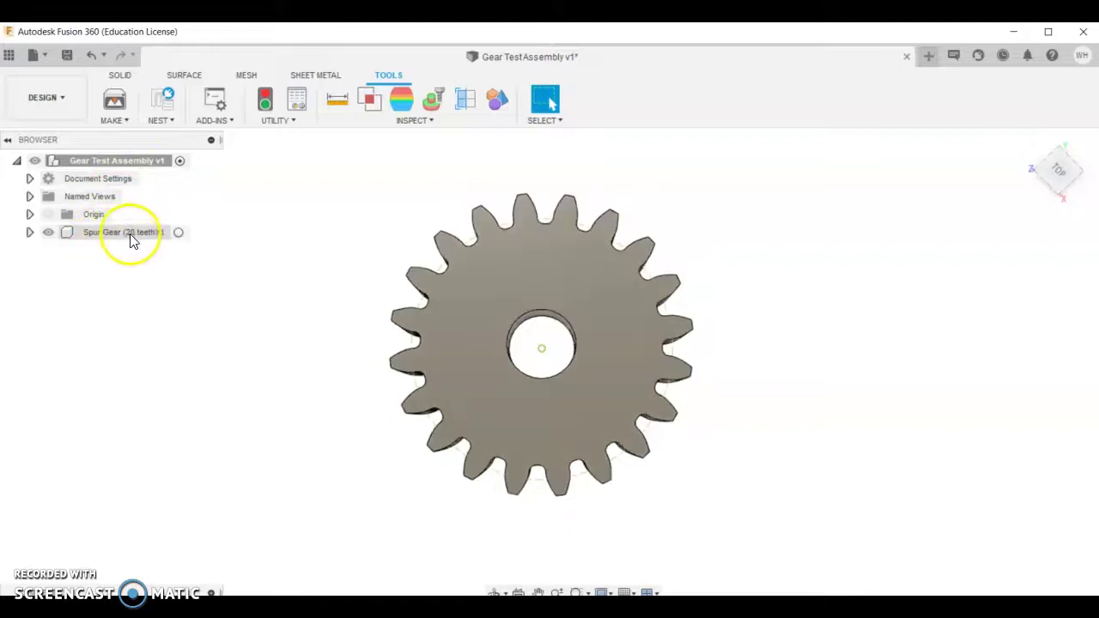
right_click(135, 240)
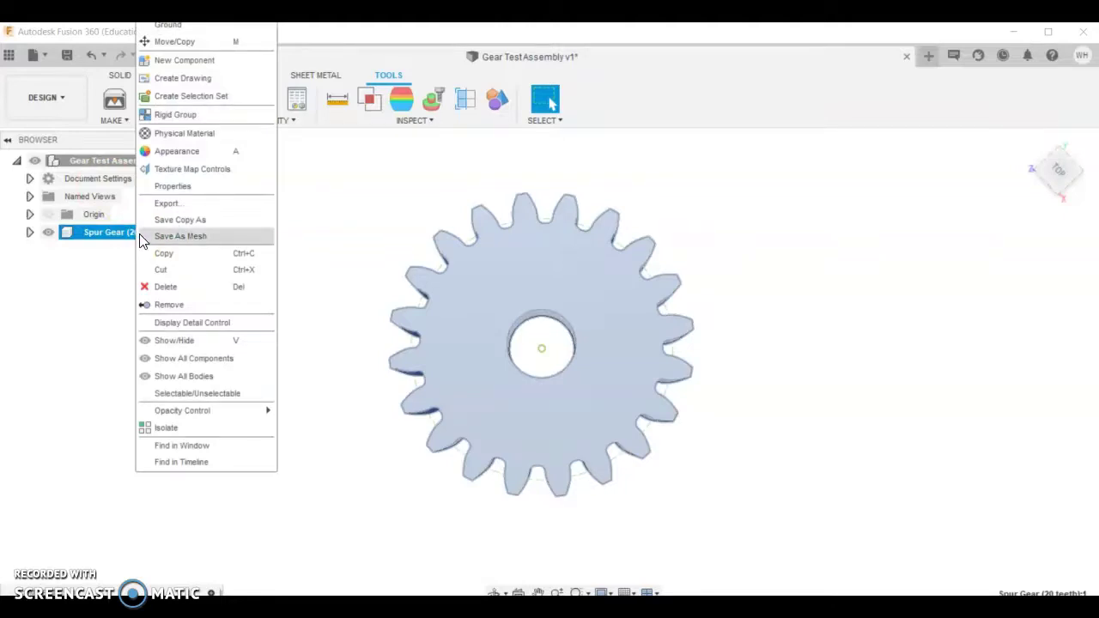
left_click(166, 226)
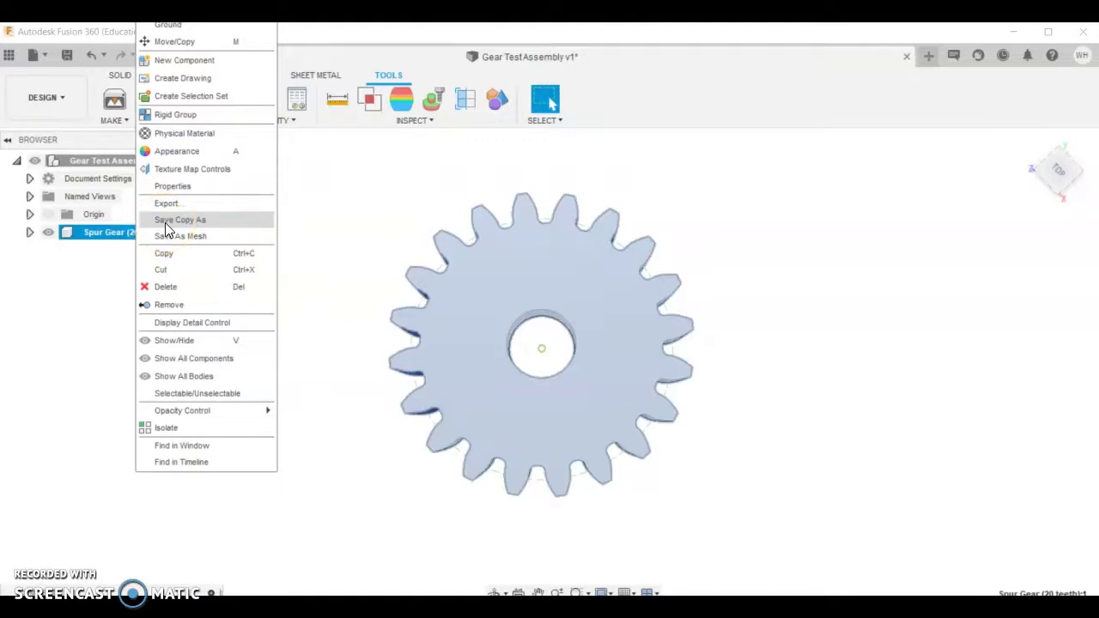
left_click(165, 223)
left_click(328, 253)
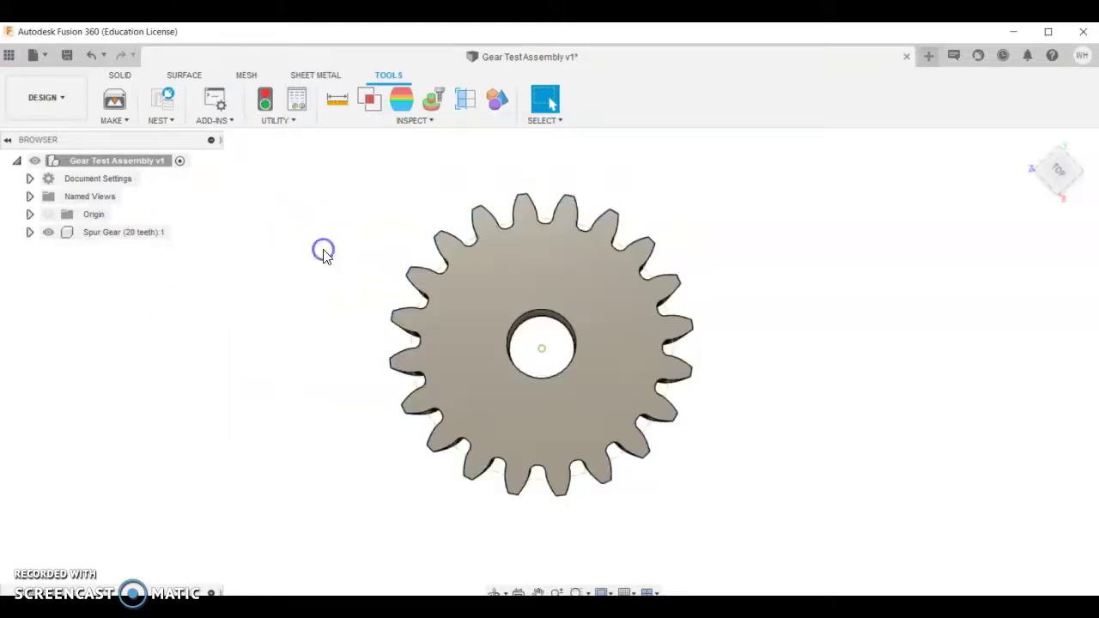
Move the 20-tooth gear slightly away from the origin, leaving nothing selected
left_click_drag(510, 300, 506, 319)
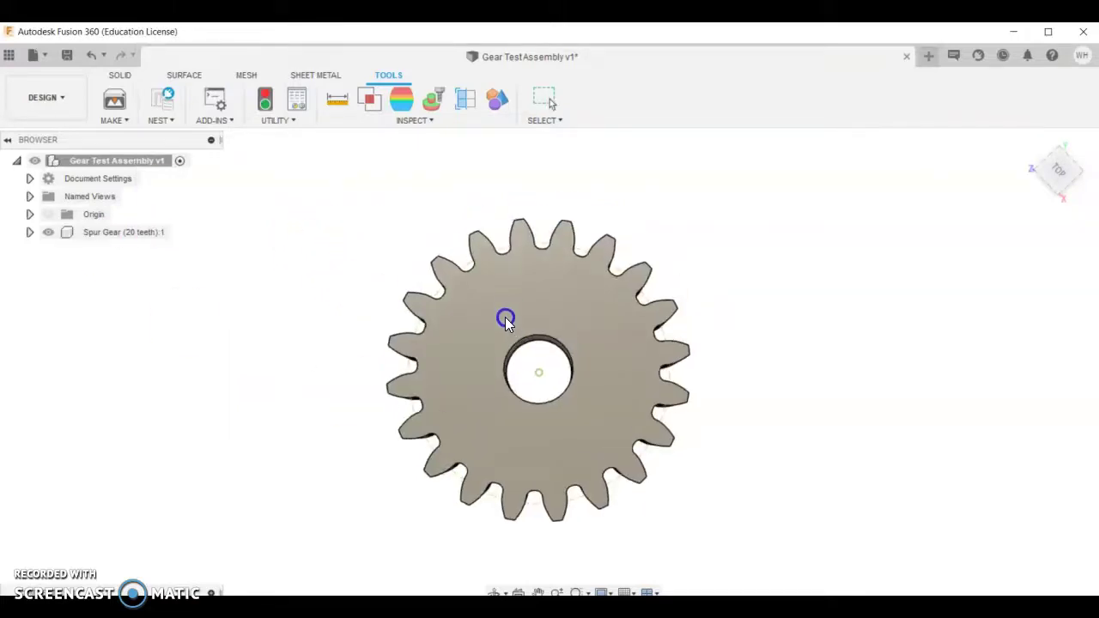
left_click(139, 163)
left_click(185, 327)
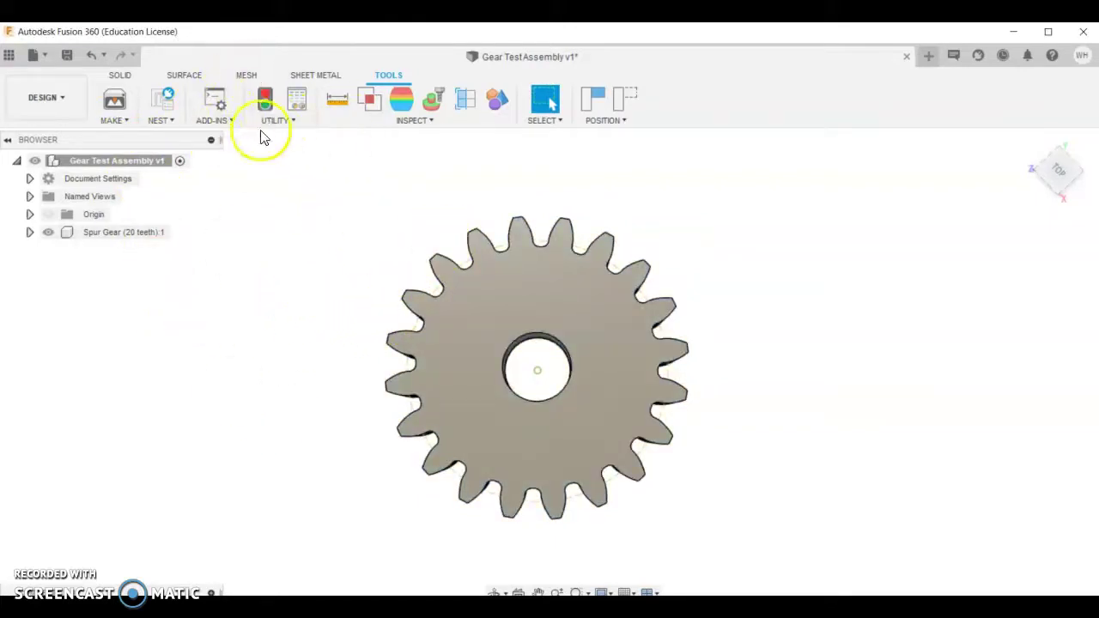
Create a second spur gear with 8 teeth using the Python SpurGear sample script
left_click(222, 122)
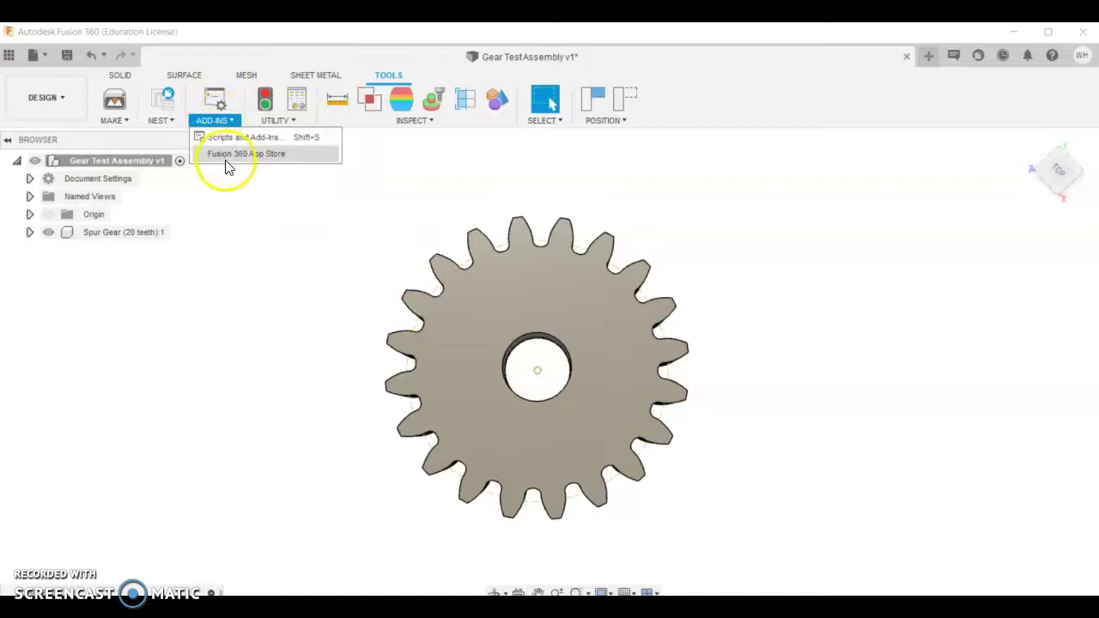
left_click(216, 140)
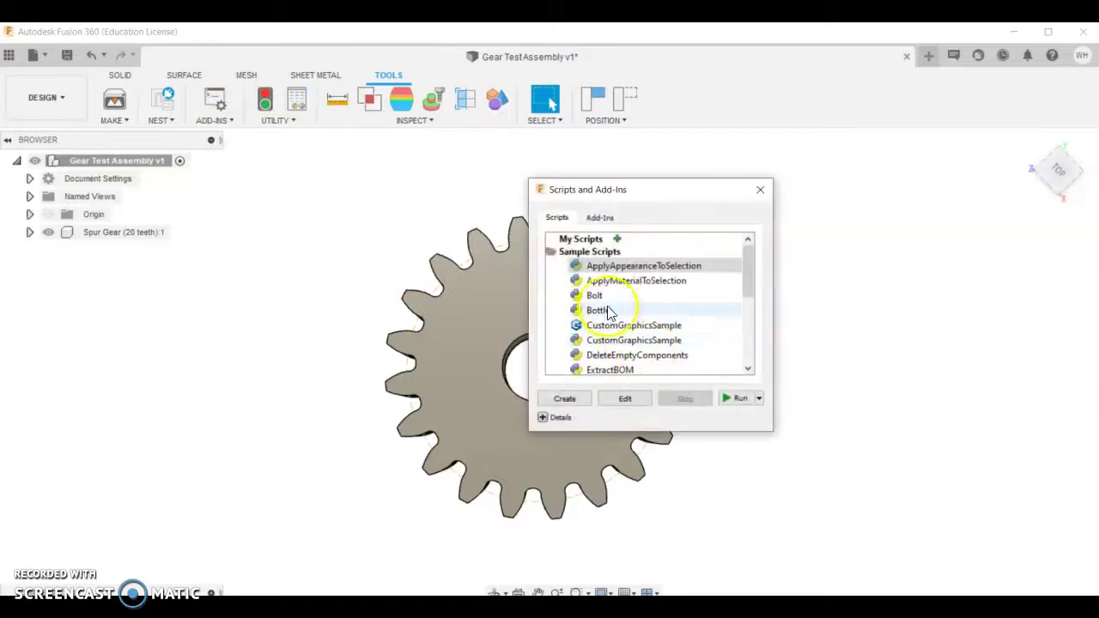
scroll(616, 362, "down", 3)
left_click(616, 361)
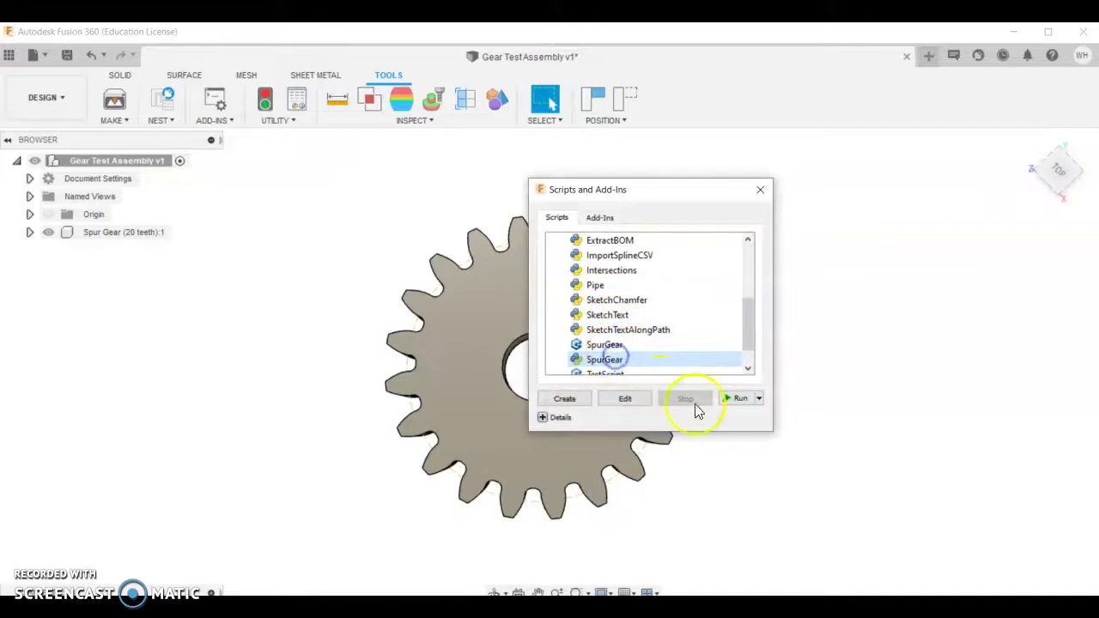
left_click(740, 399)
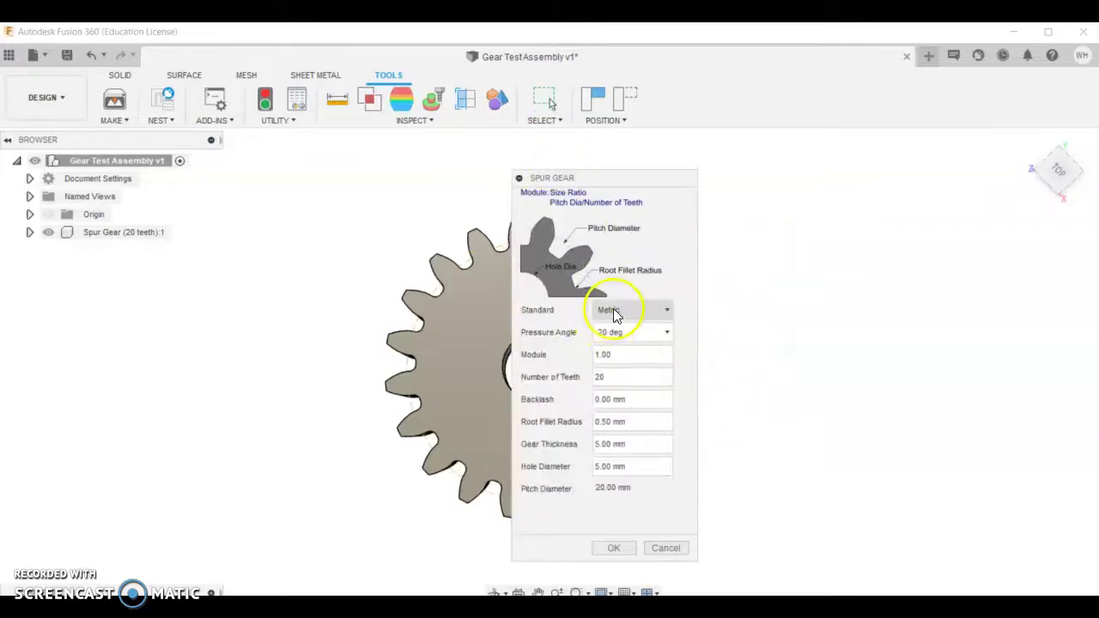
double_click(596, 379)
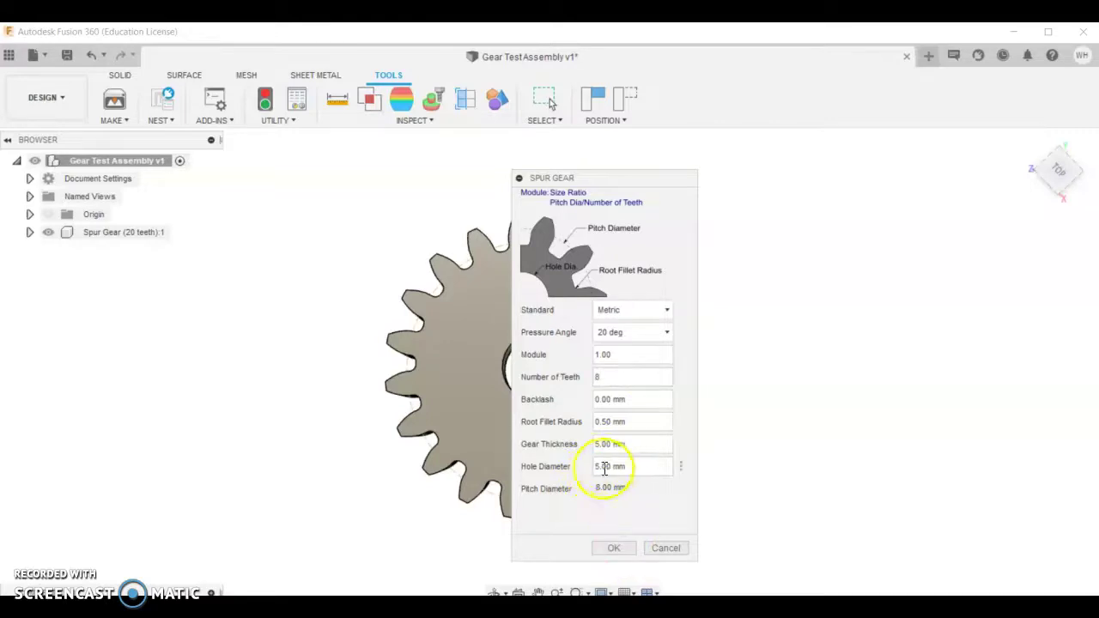
left_click(618, 549)
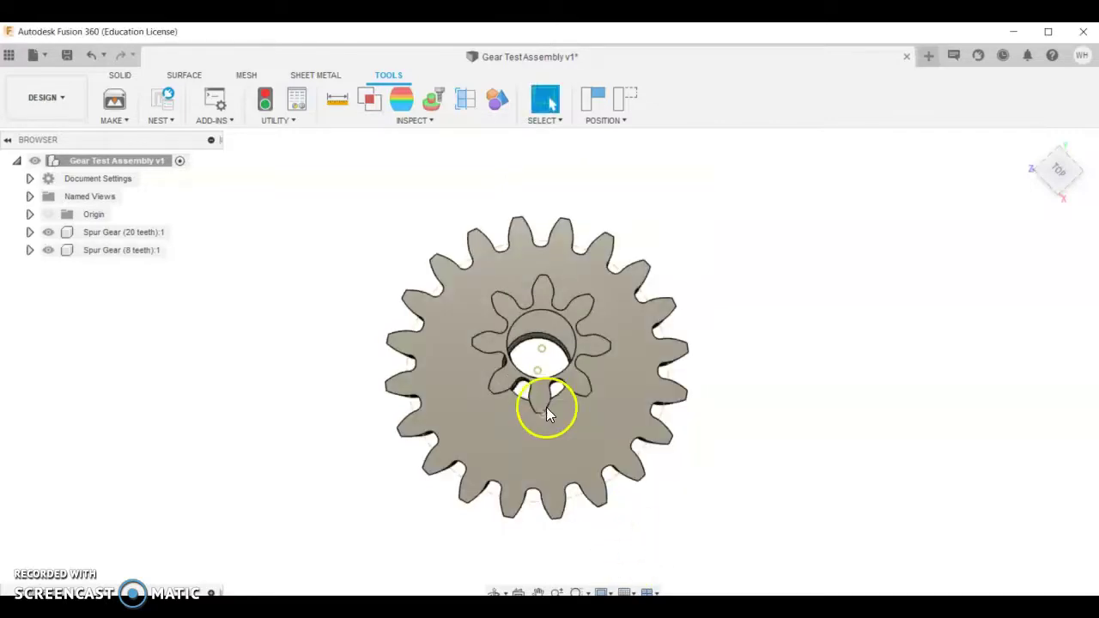
Move the 8-tooth gear beside the 20-tooth gear, and undo both the move and the small gear's creation
left_click_drag(557, 406, 792, 440)
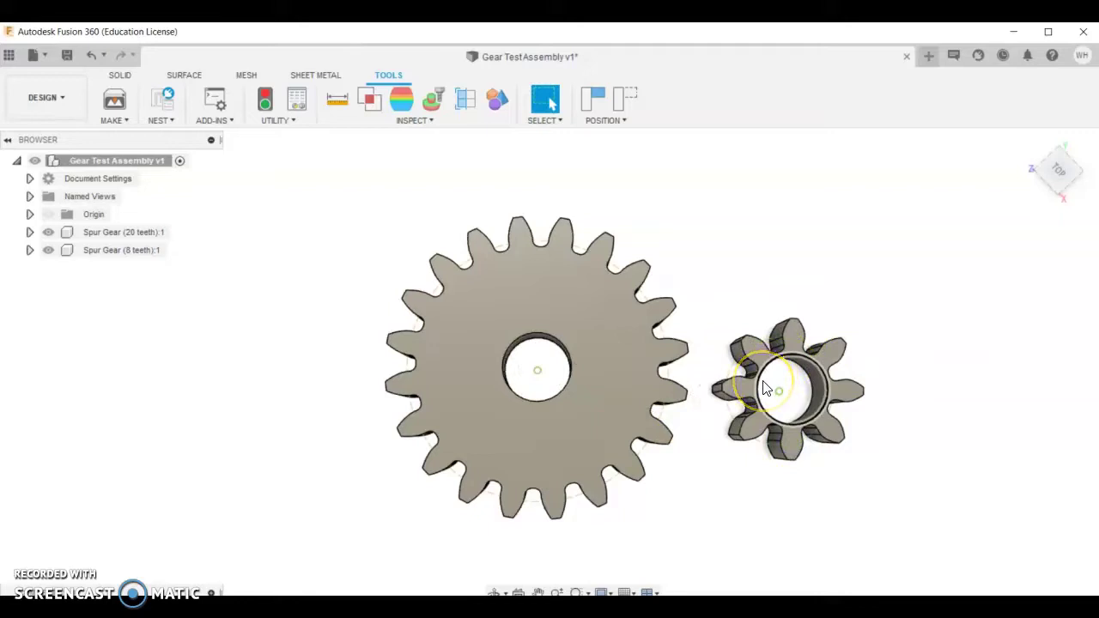
key("ctrl+z")
key("ctrl+z")
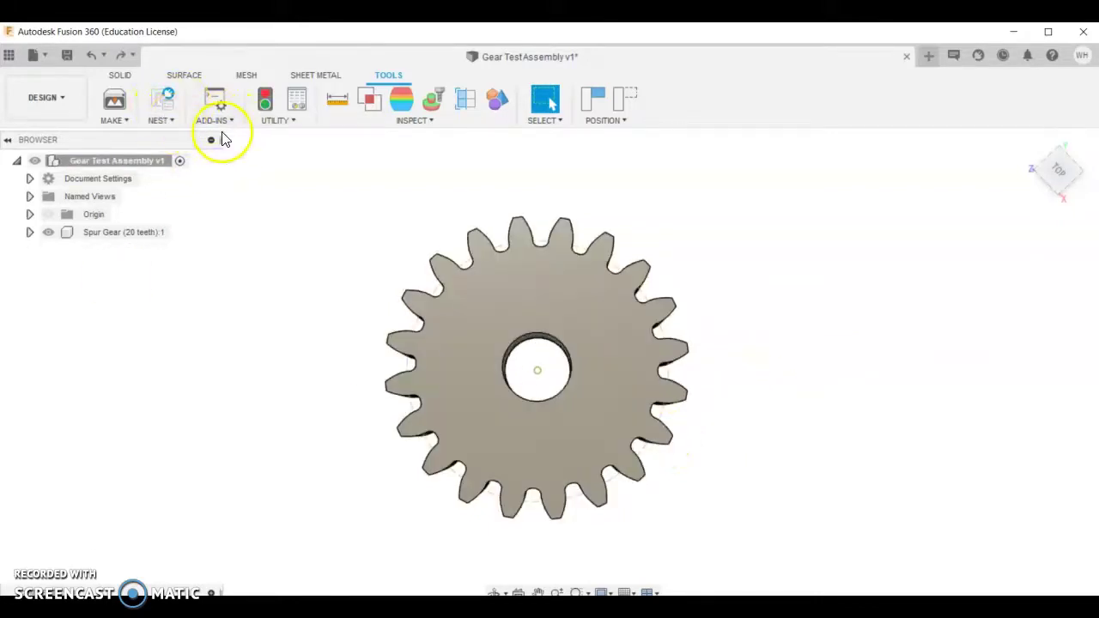
Create a second spur gear with 10 teeth using the C++ SpurGear sample script
left_click(219, 122)
left_click(238, 138)
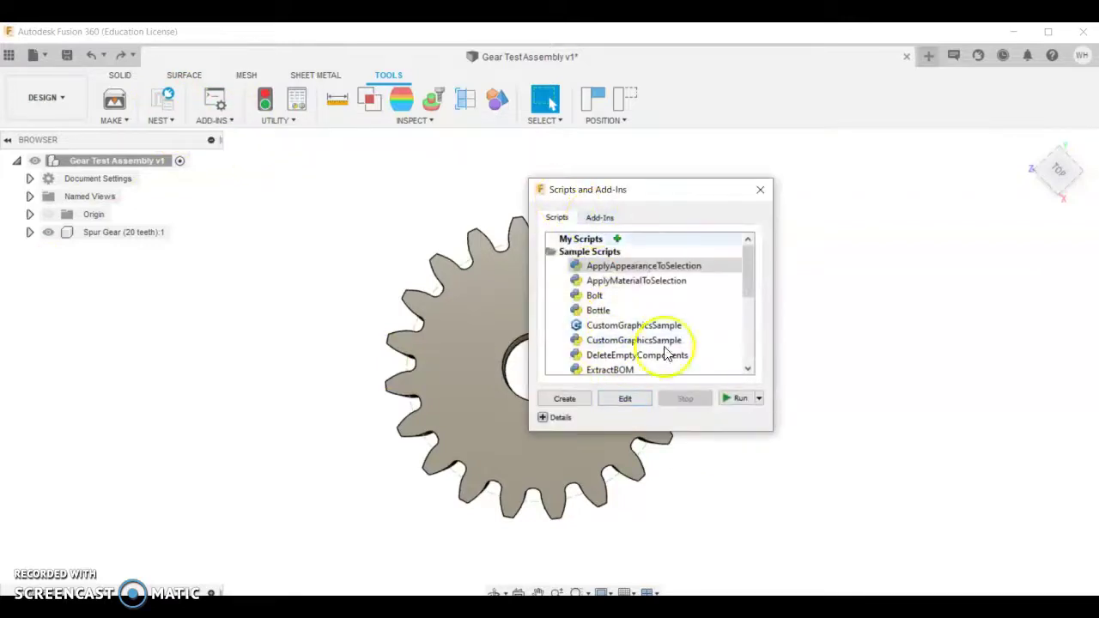
scroll(639, 330, "down", 5)
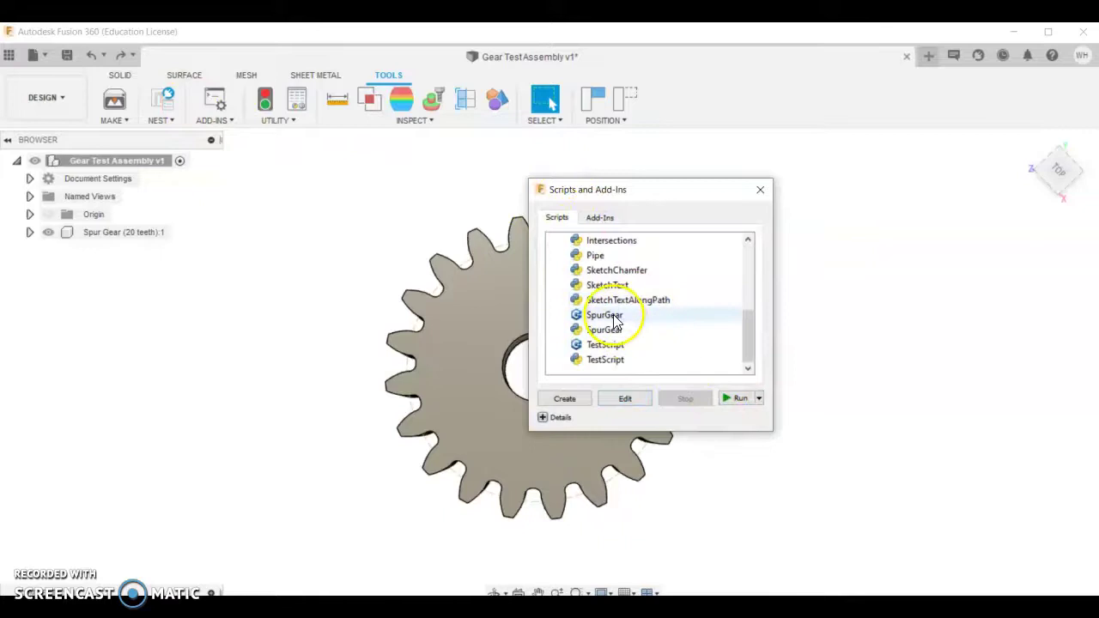
left_click(612, 315)
left_click(734, 399)
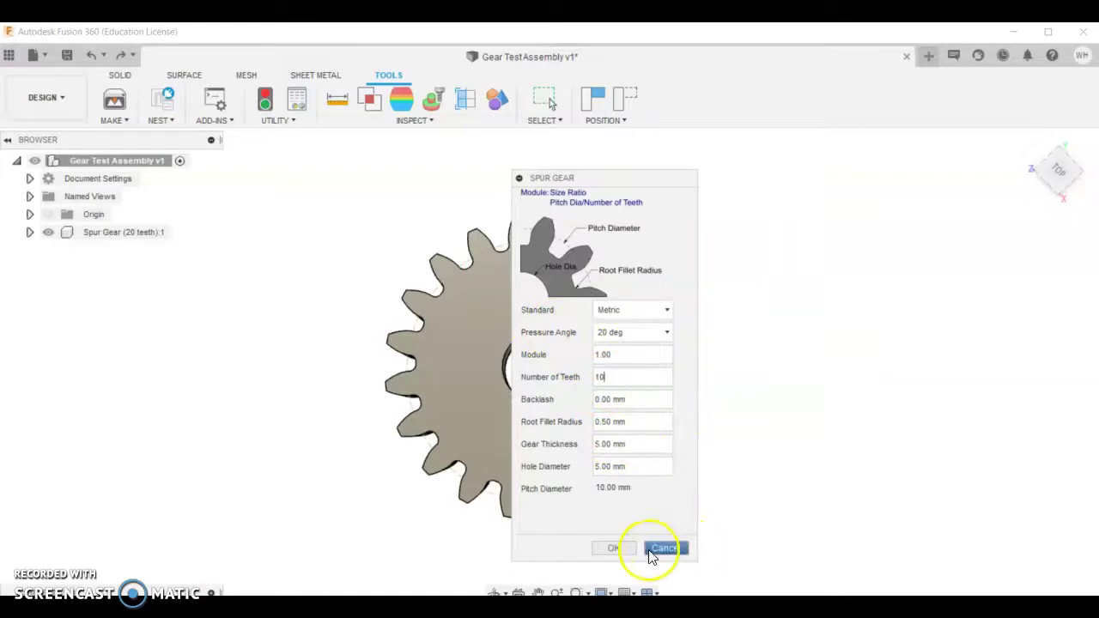
left_click(613, 547)
Move the 10-tooth gear beside the 20-tooth gear so that their teeth sit next to each other
left_click_drag(564, 365, 804, 383)
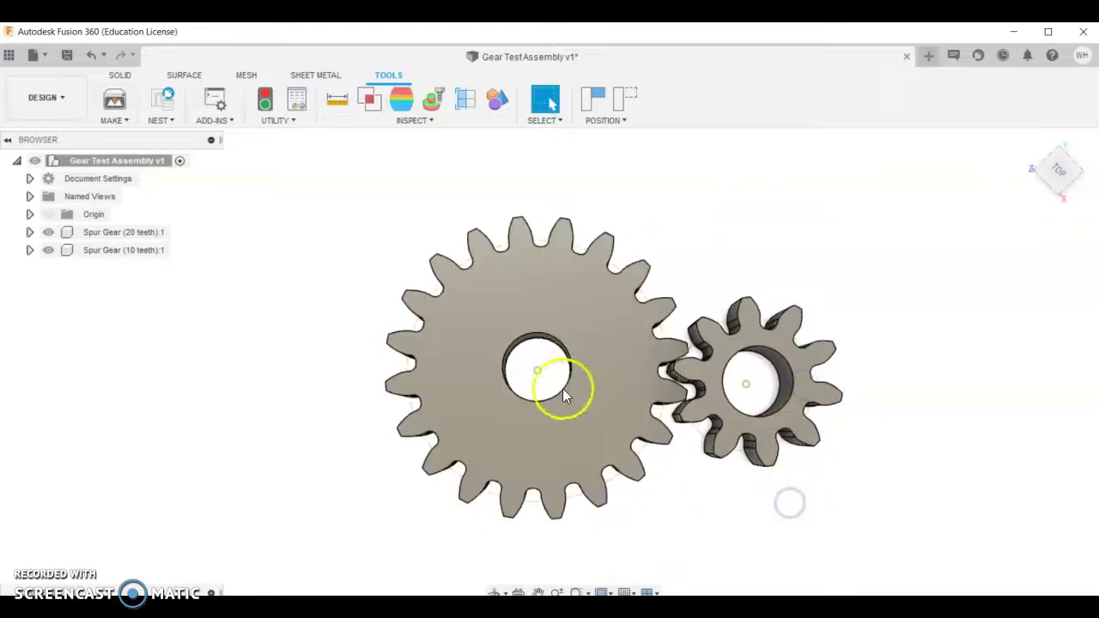
middle_click_drag(844, 394, 830, 401, "shift")
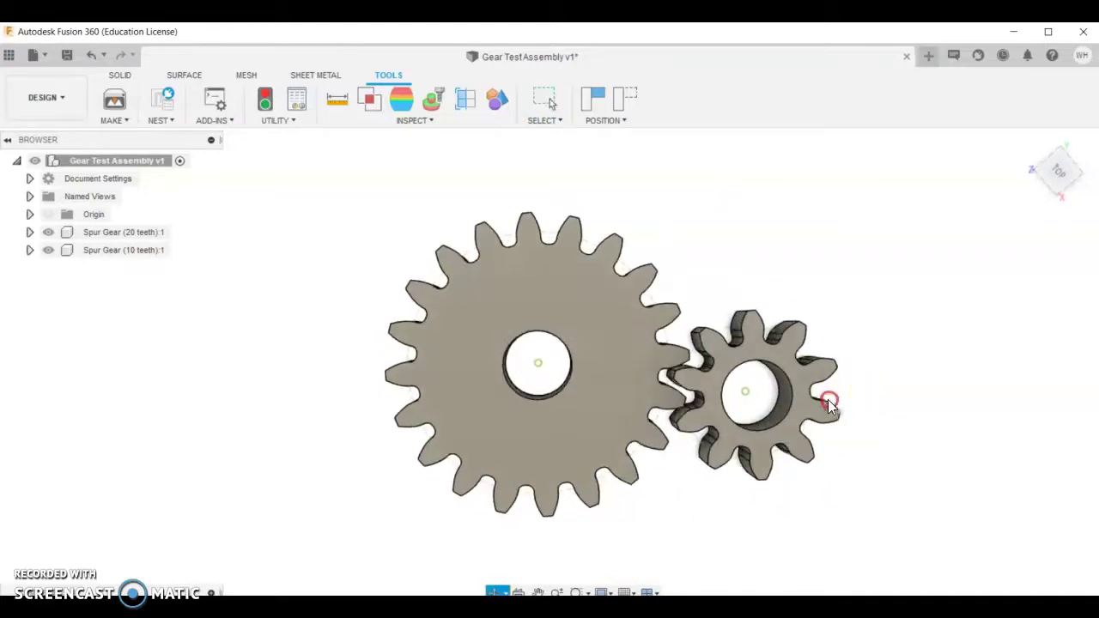
middle_click_drag(793, 297, 780, 312, "shift")
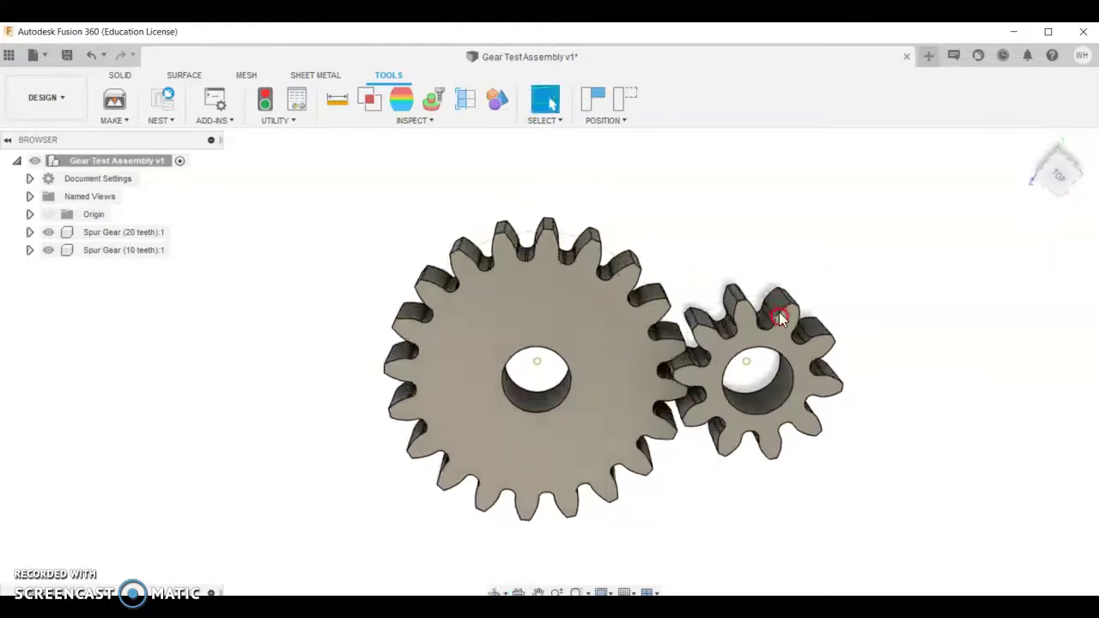
Switch the camera to orthographic projection and adjust the gears' positions in the top view so that their teeth mesh
left_click(599, 592)
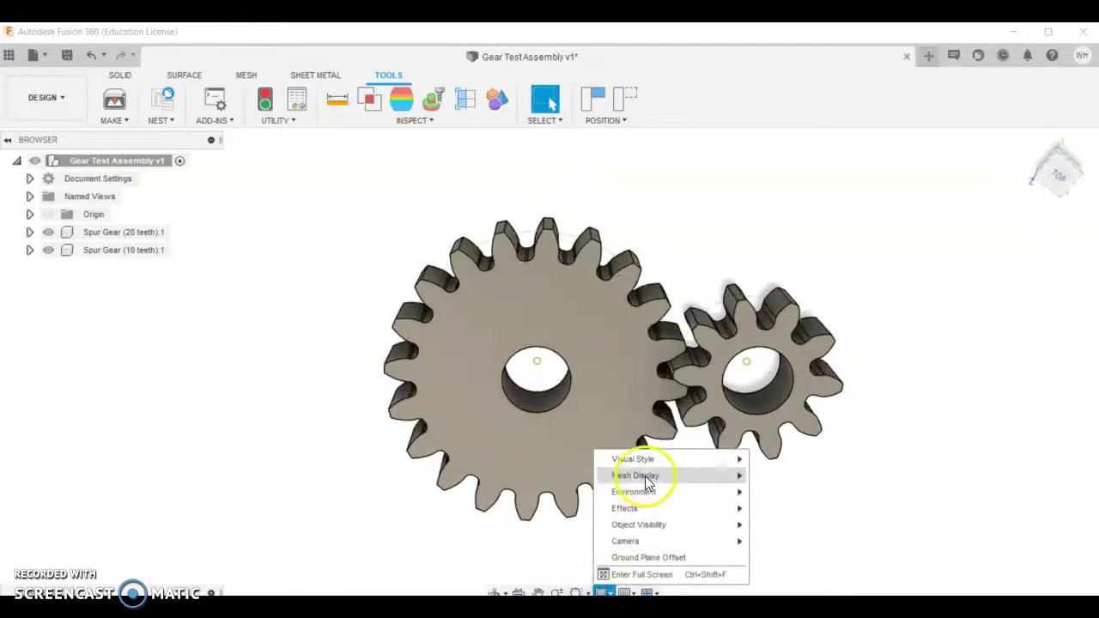
mouse_move(653, 463)
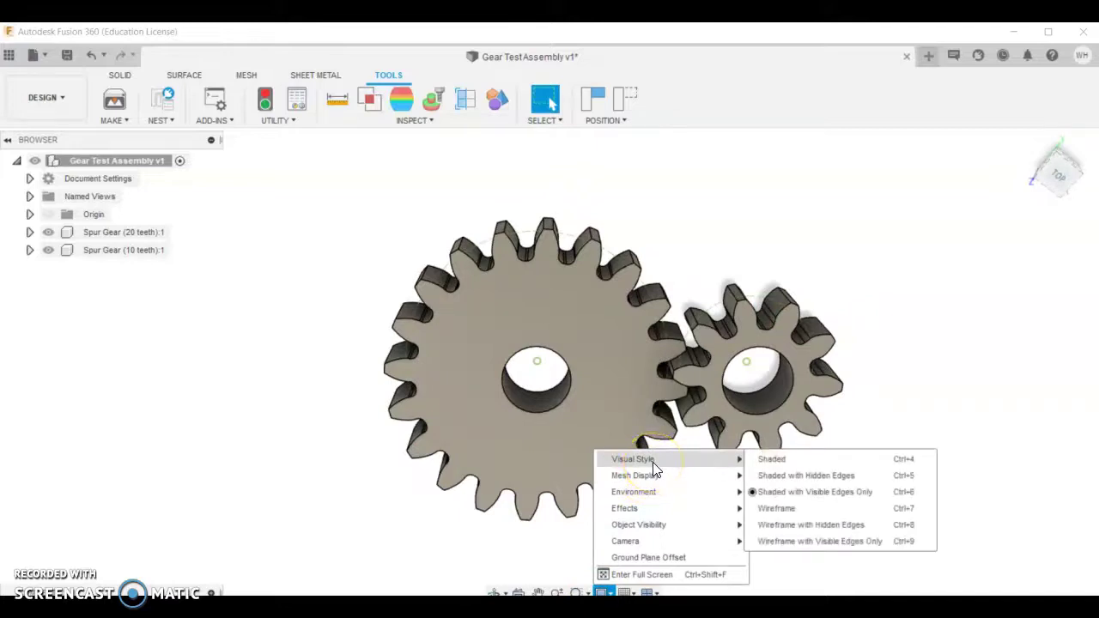
mouse_move(646, 546)
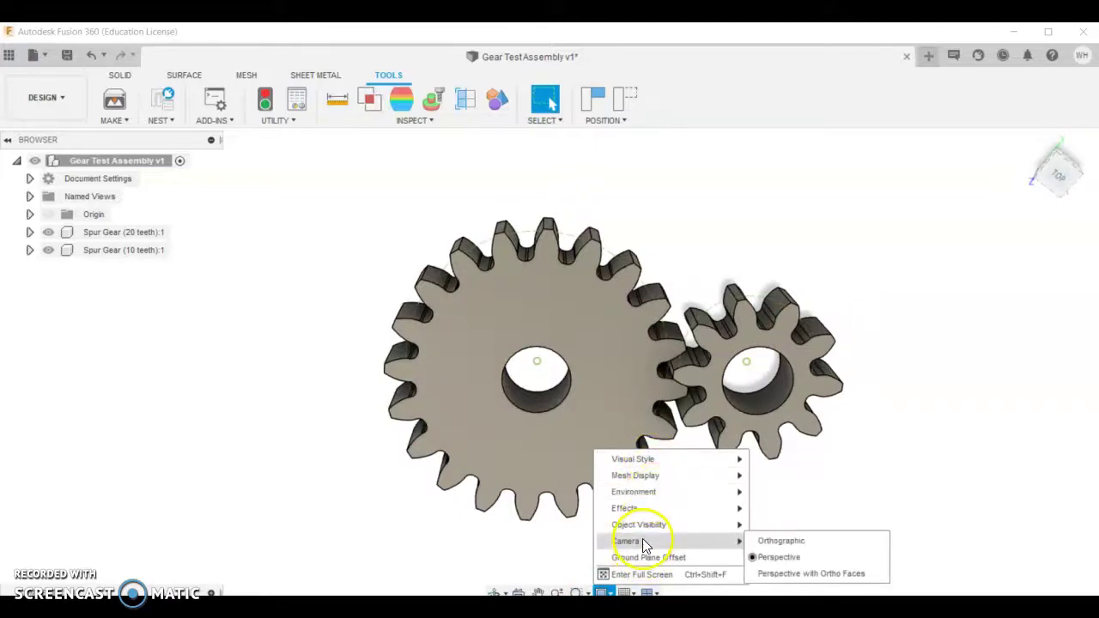
left_click(776, 542)
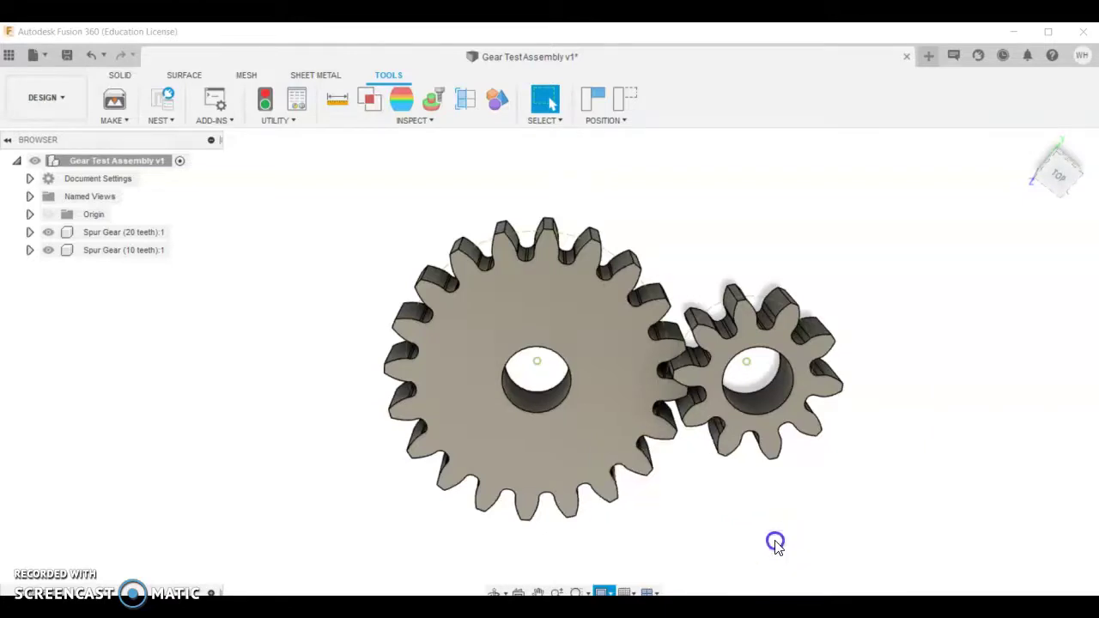
left_click(1062, 180)
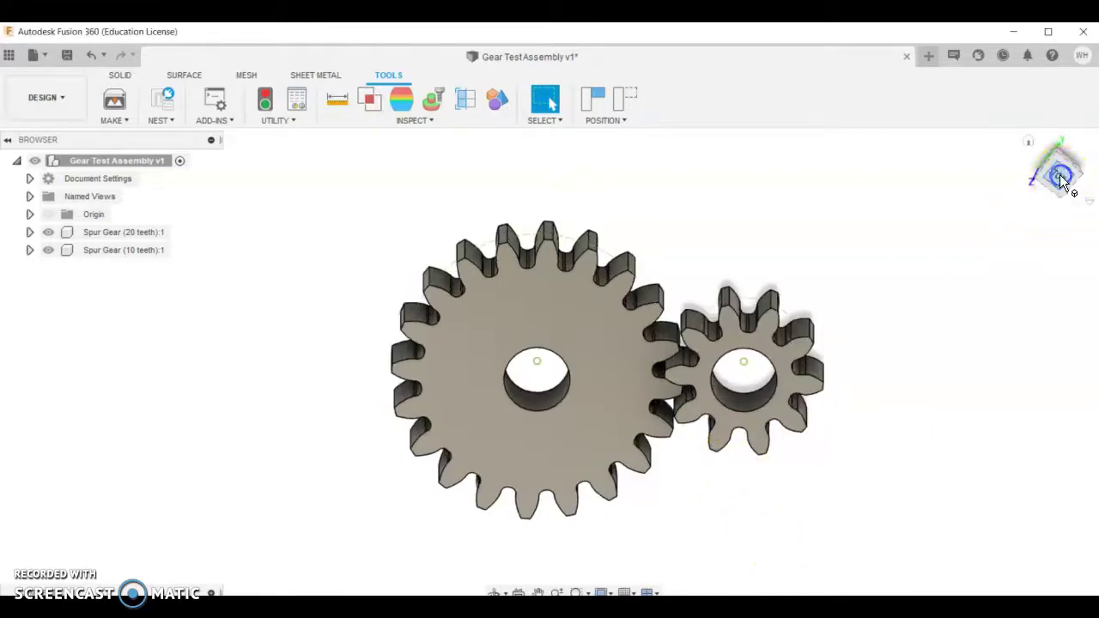
left_click_drag(685, 298, 737, 429)
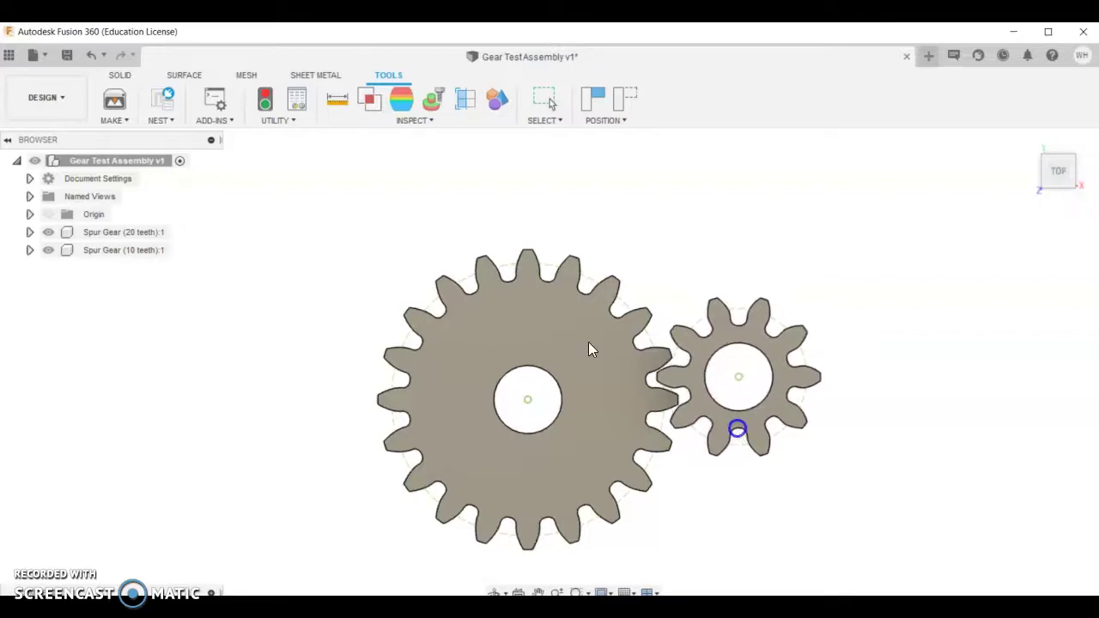
left_click(788, 499)
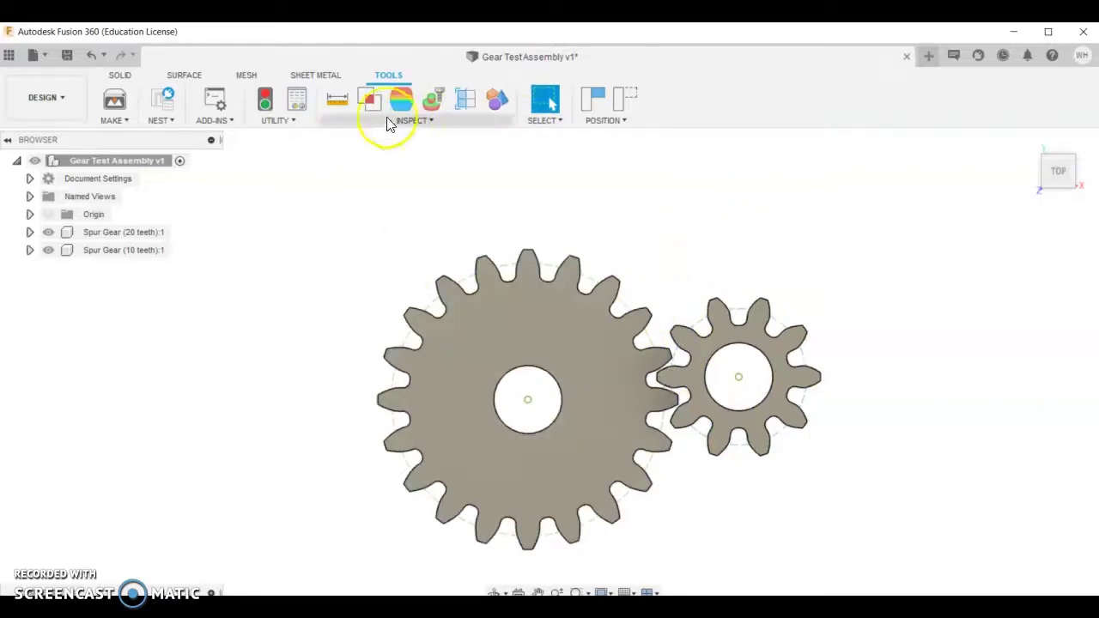
Measure the distance between the centre points of the 20-tooth and 10-tooth gears
left_click(336, 102)
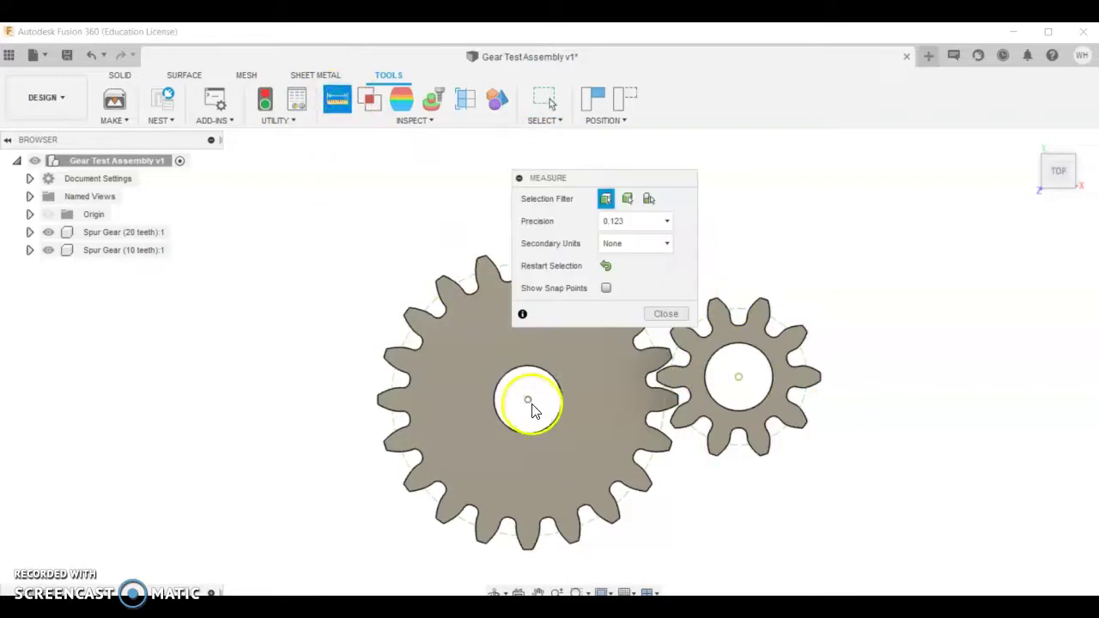
left_click(528, 400)
left_click(729, 388)
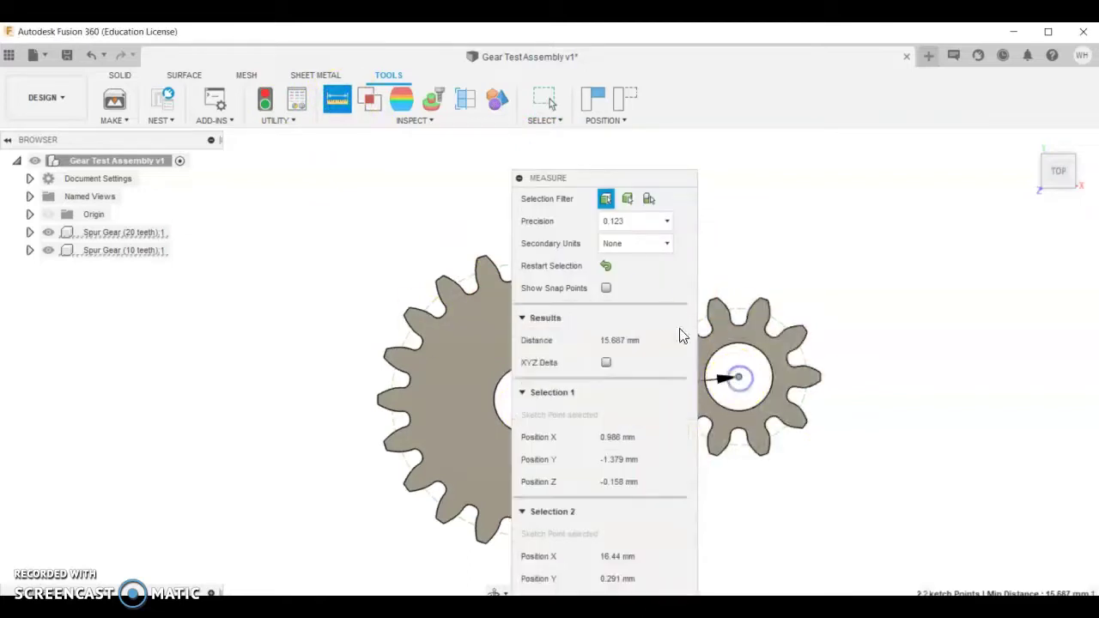
left_click_drag(587, 172, 326, 139)
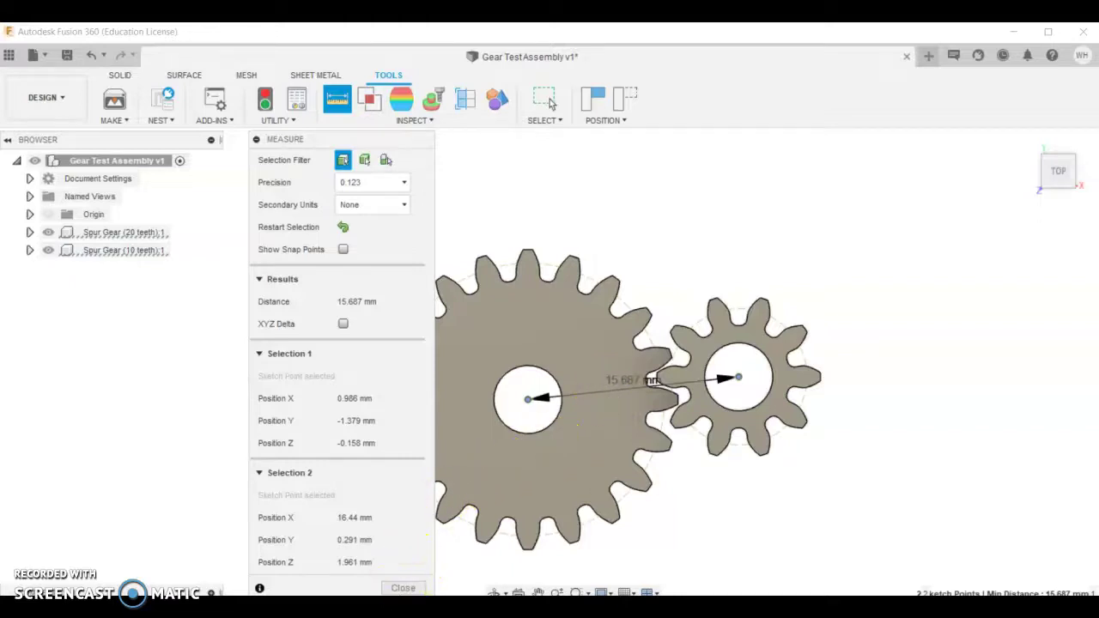
left_click(550, 99)
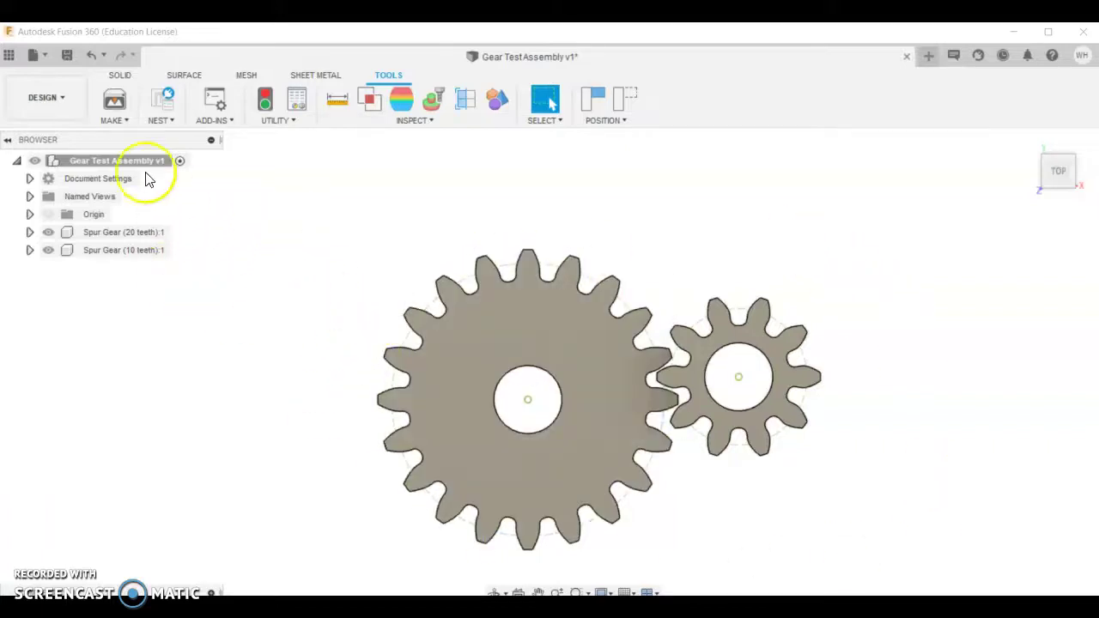
Create an active internal component named "test cradle" under the Gear Test Assembly
left_click(67, 129)
right_click(85, 163)
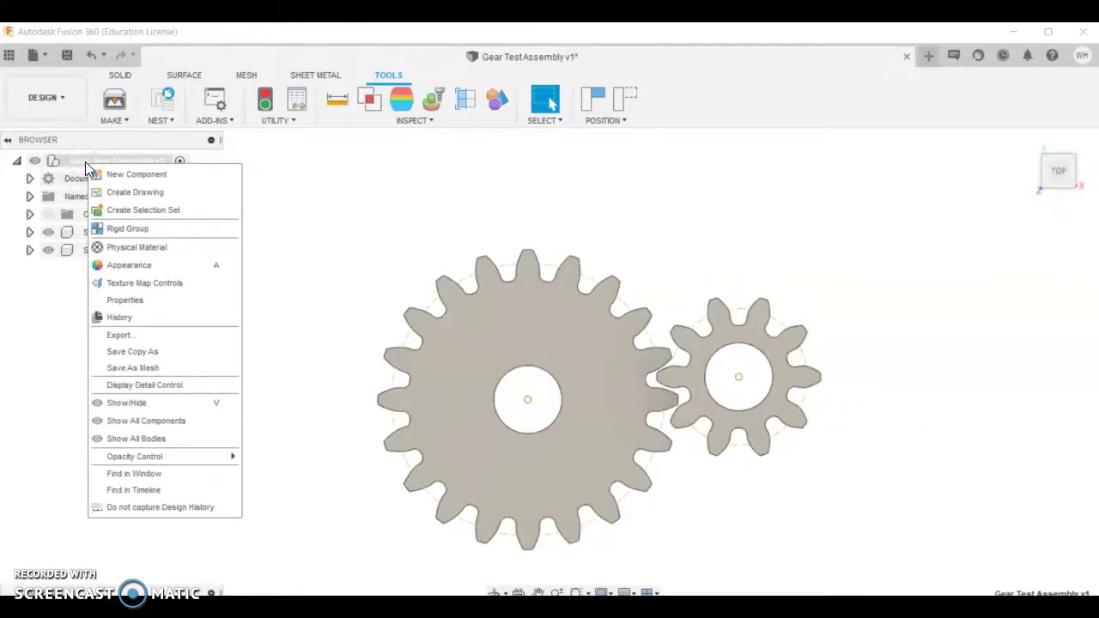
left_click(157, 174)
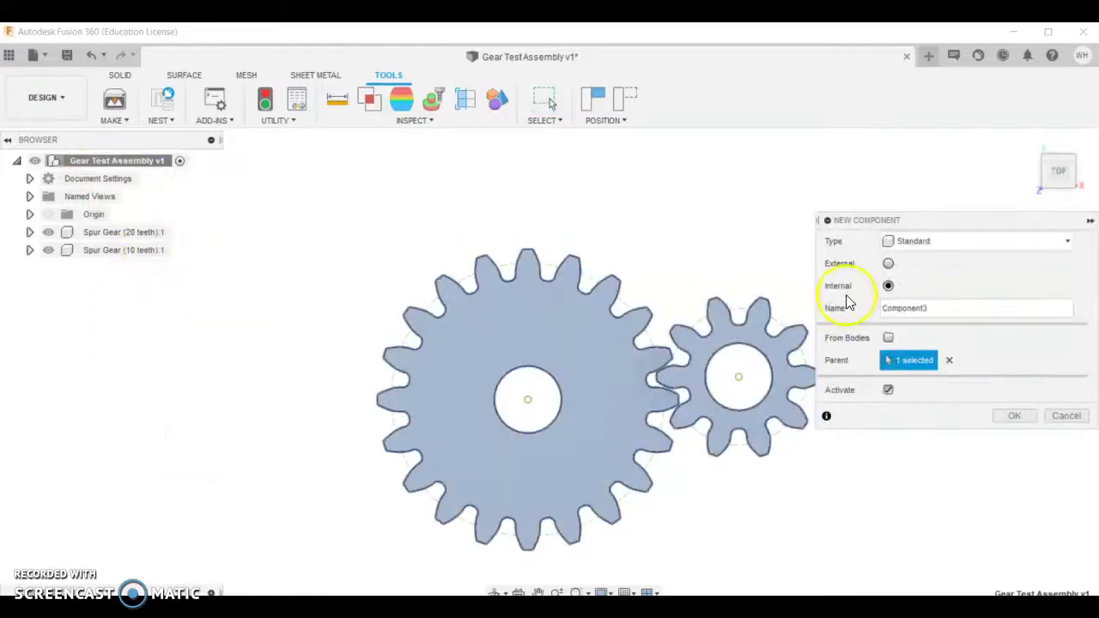
left_click_drag(942, 307, 846, 304)
left_click(1014, 415)
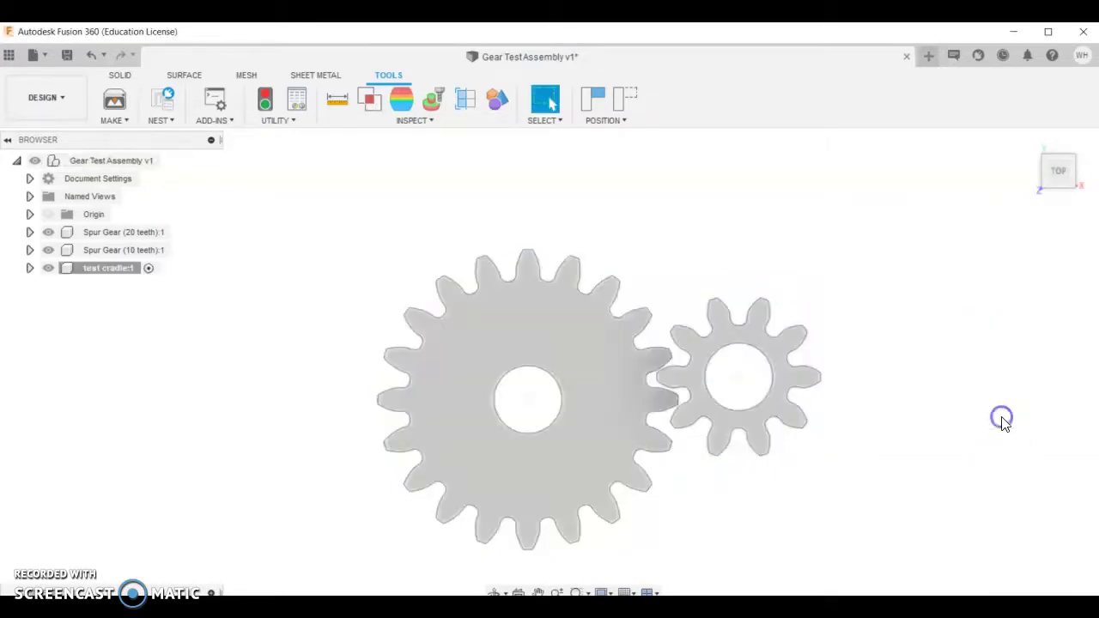
left_click(116, 272)
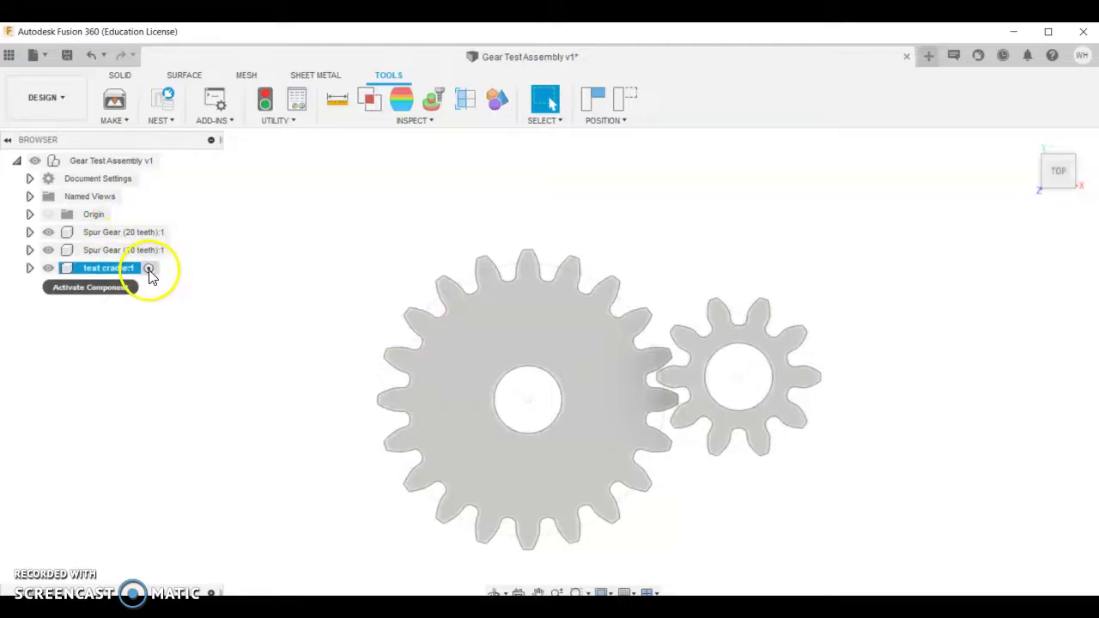
left_click(150, 272)
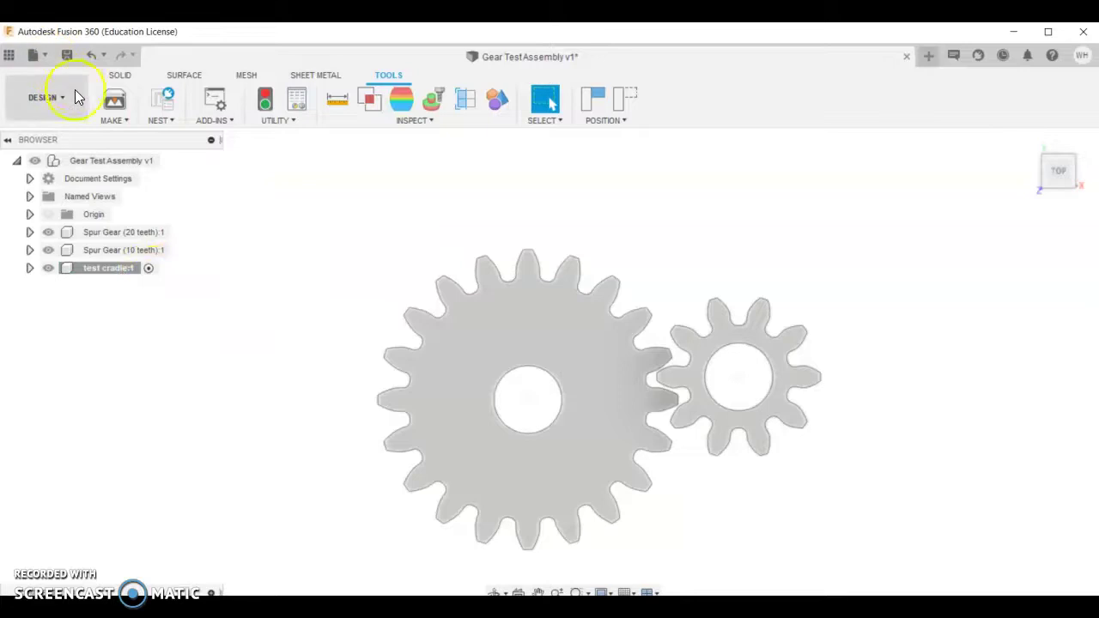
Start a sketch on the horizontal top plane for the test cradle, capturing the current position of the moved gears
left_click(120, 76)
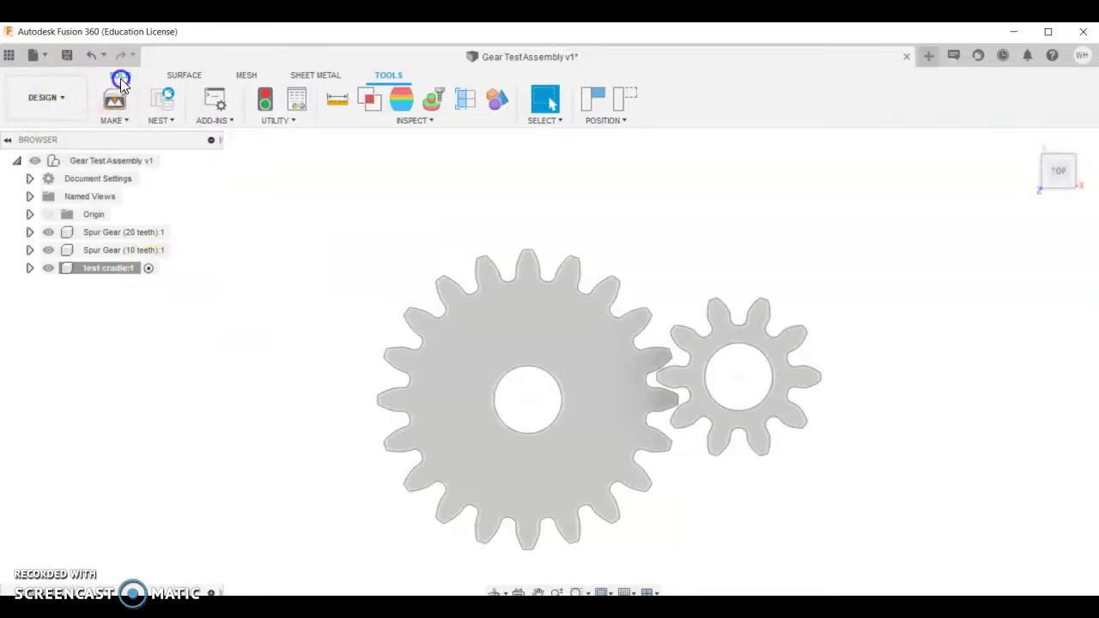
left_click(112, 98)
left_click(326, 221)
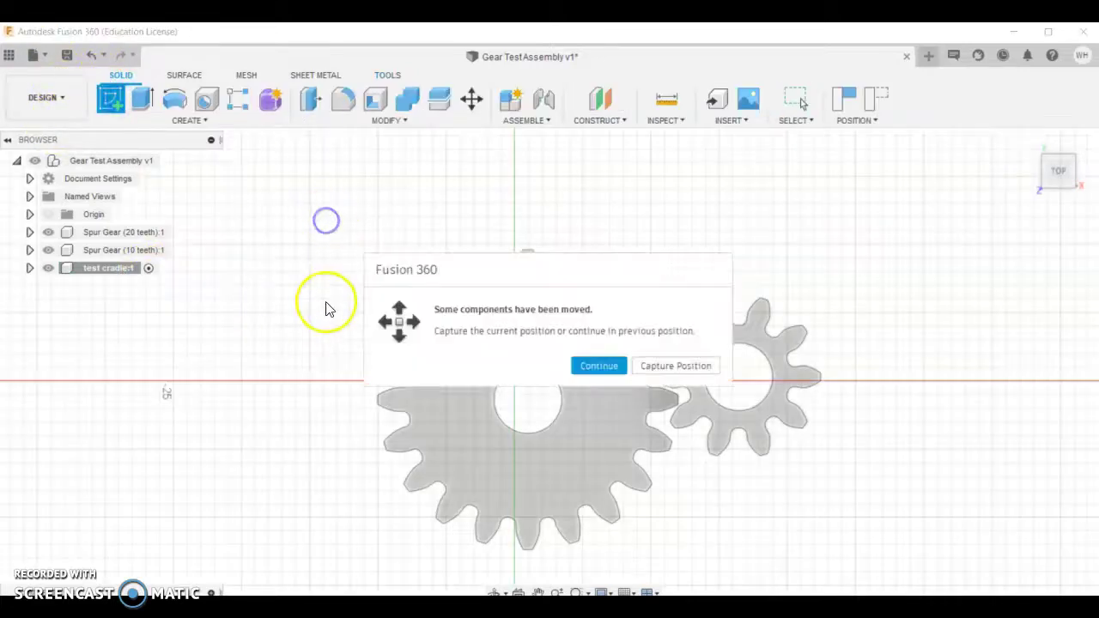
left_click(646, 368)
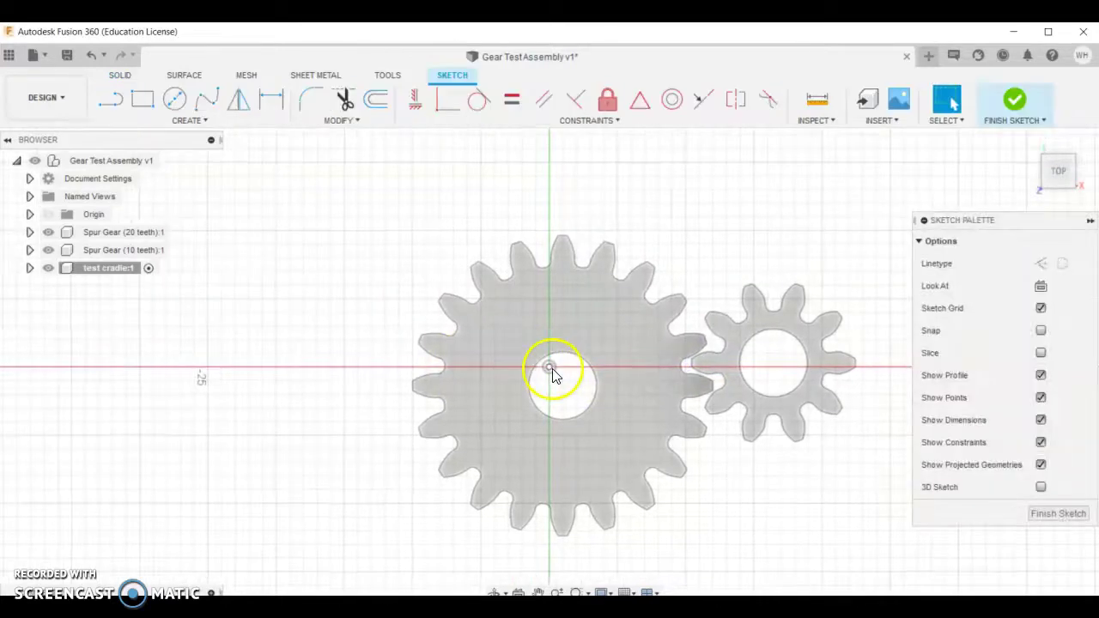
left_click(550, 369)
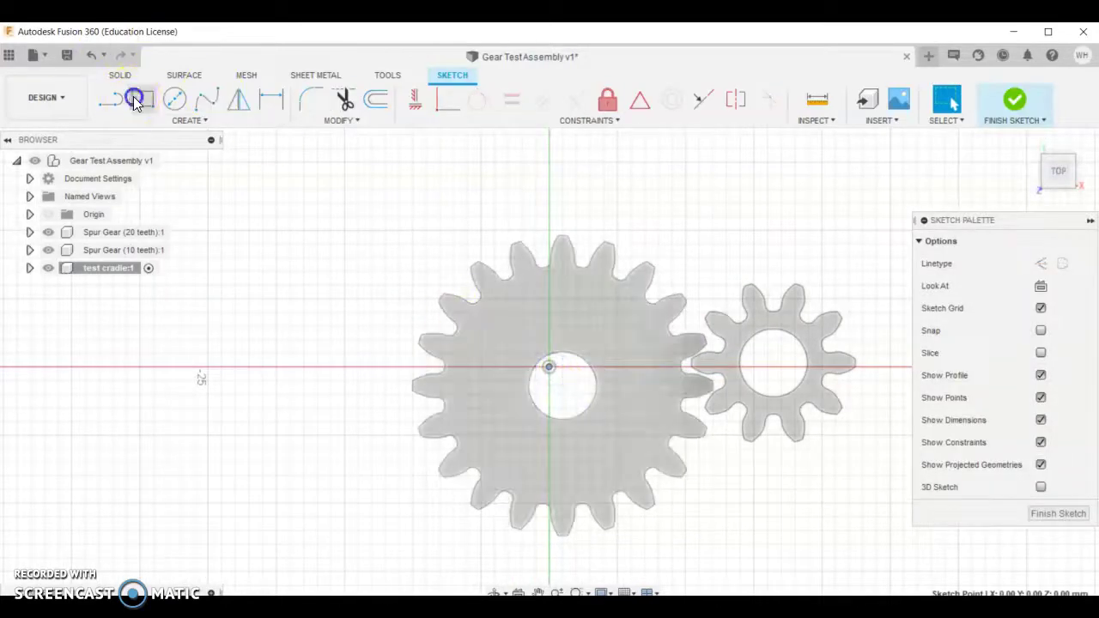
Sketch a rectangle 40 mm wide and 25 mm high with one corner at the origin, and finish the sketch
left_click(140, 100)
left_click(550, 368)
scroll(825, 242, "down", 3)
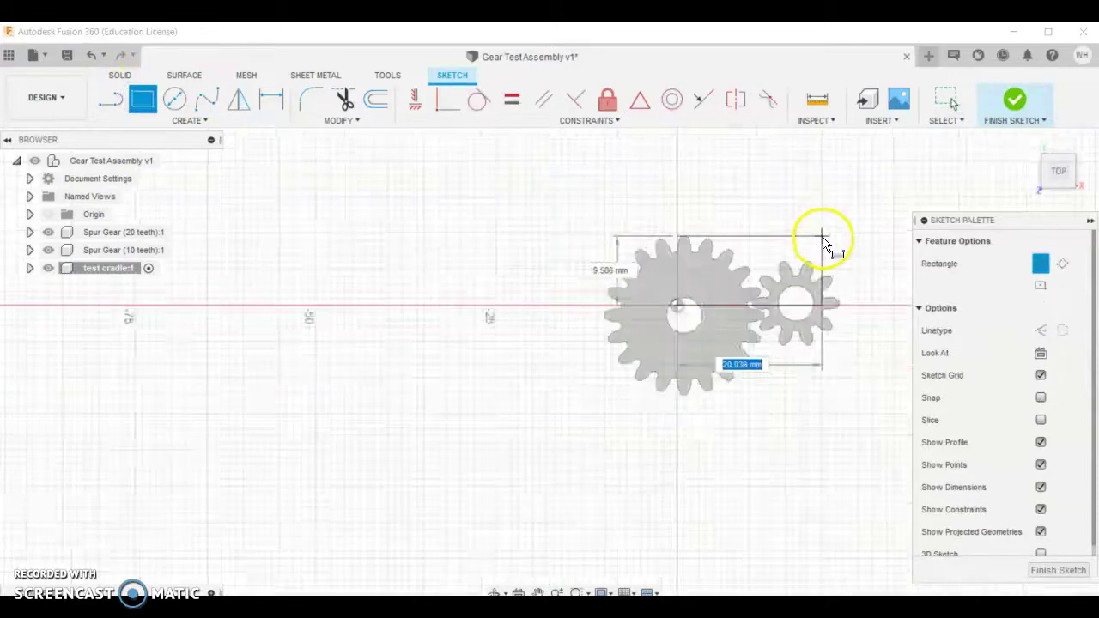
scroll(824, 240, "down", 3)
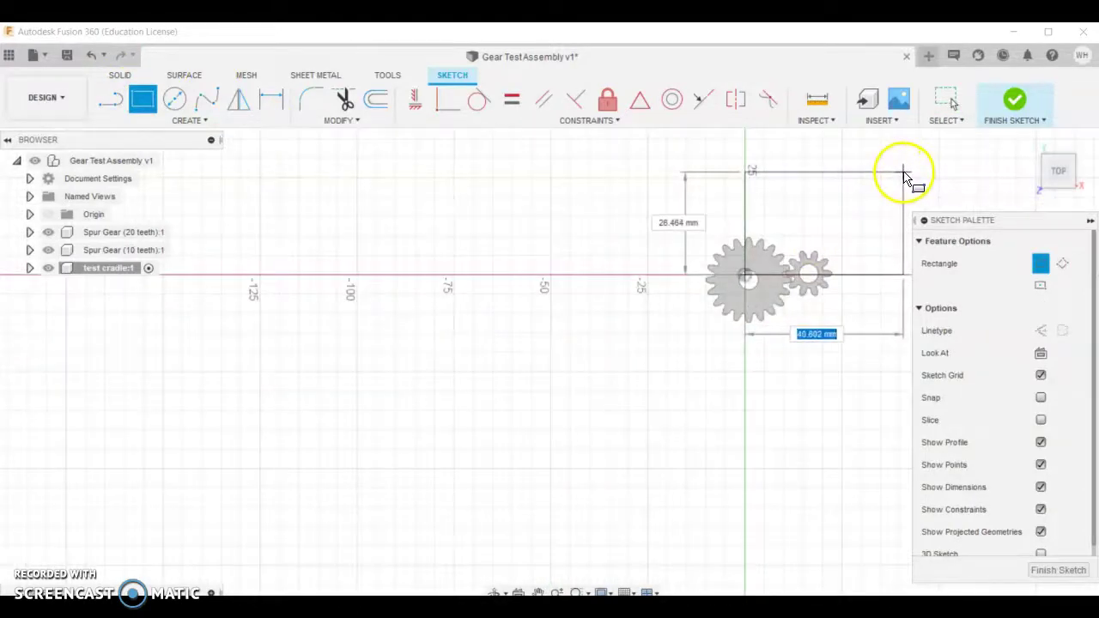
type("4")
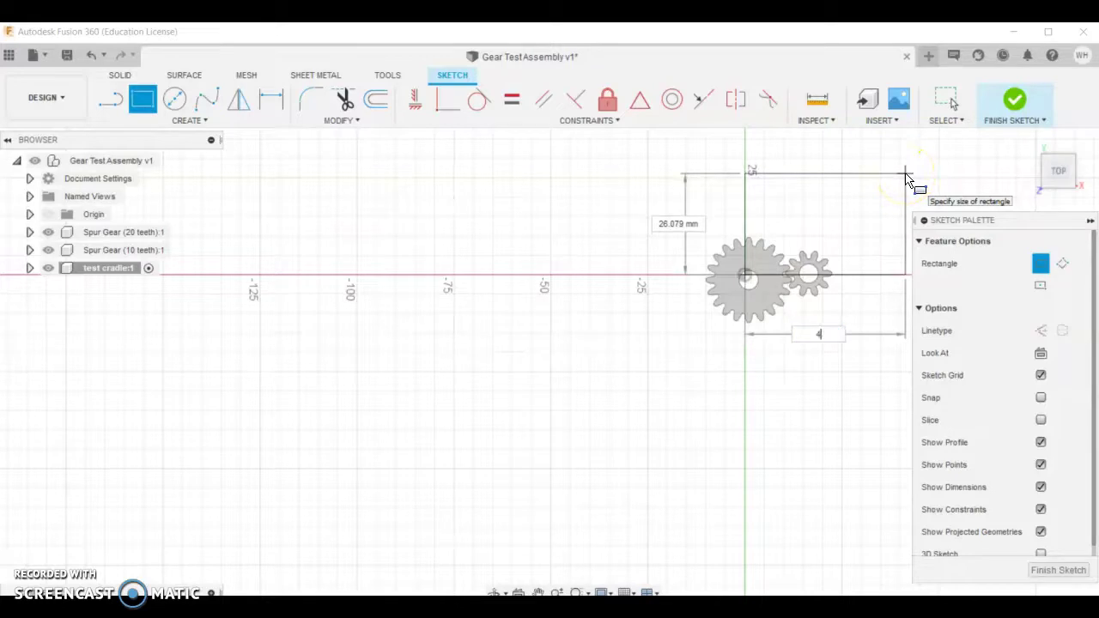
type("0")
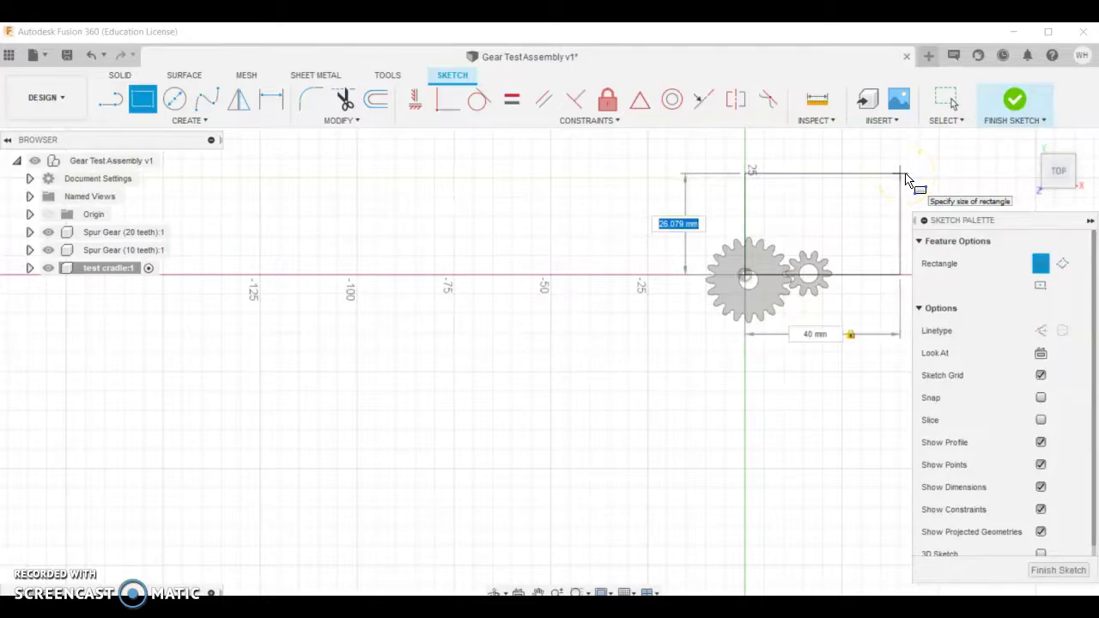
type("25")
key("Return")
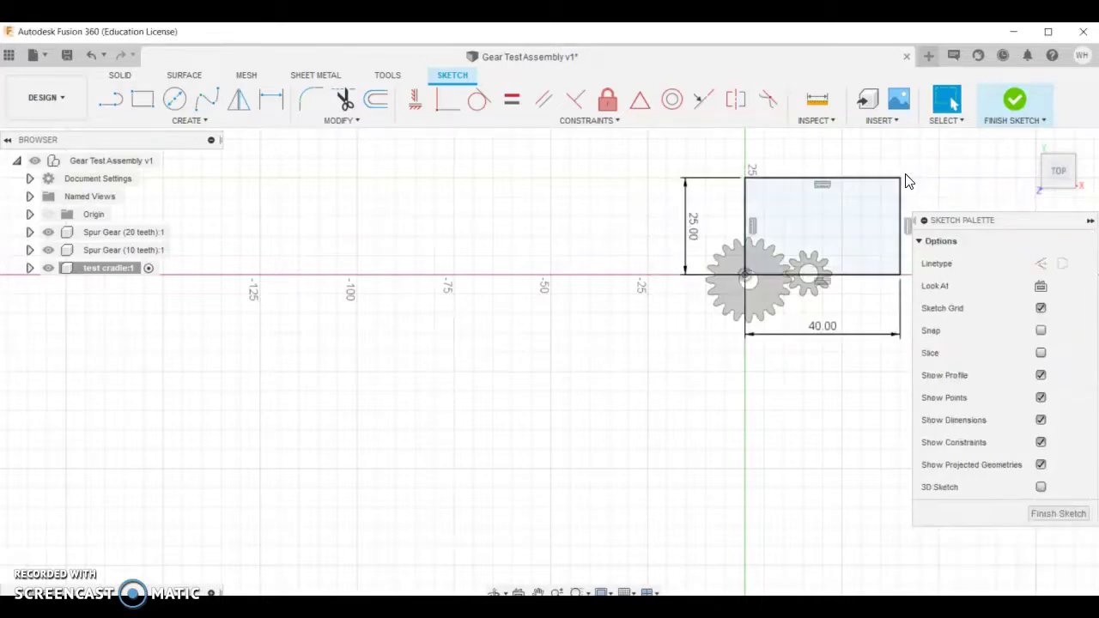
left_click(1011, 105)
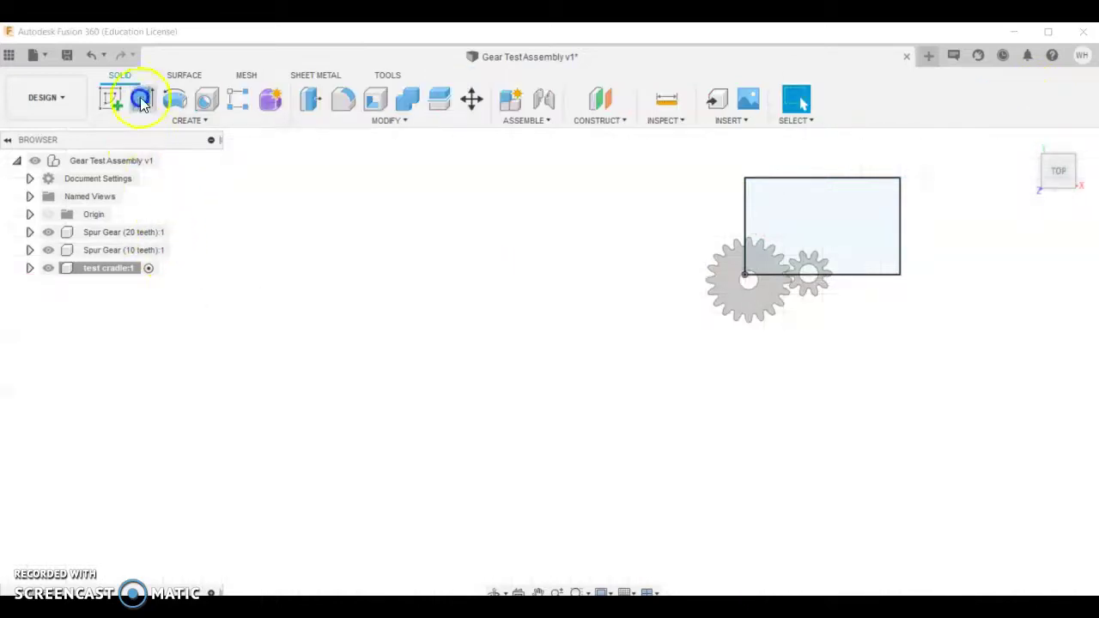
Extrude the 40 × 25 mm rectangle by -5 mm as a new body
left_click(142, 101)
middle_click_drag(936, 244, 908, 271, "shift")
left_click_drag(817, 227, 813, 215)
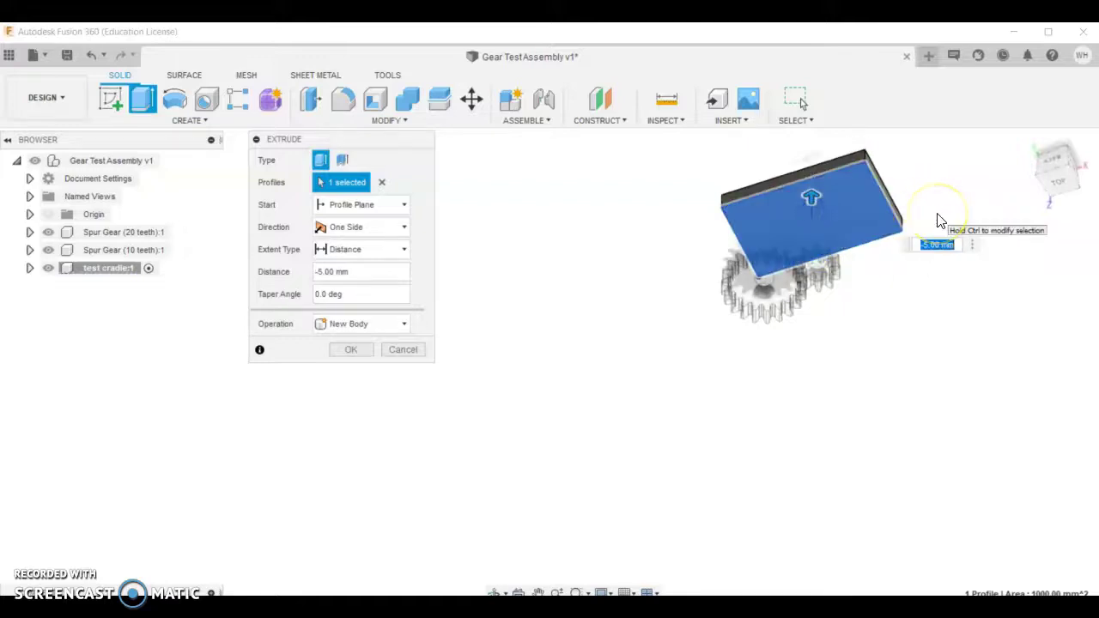
key("Return")
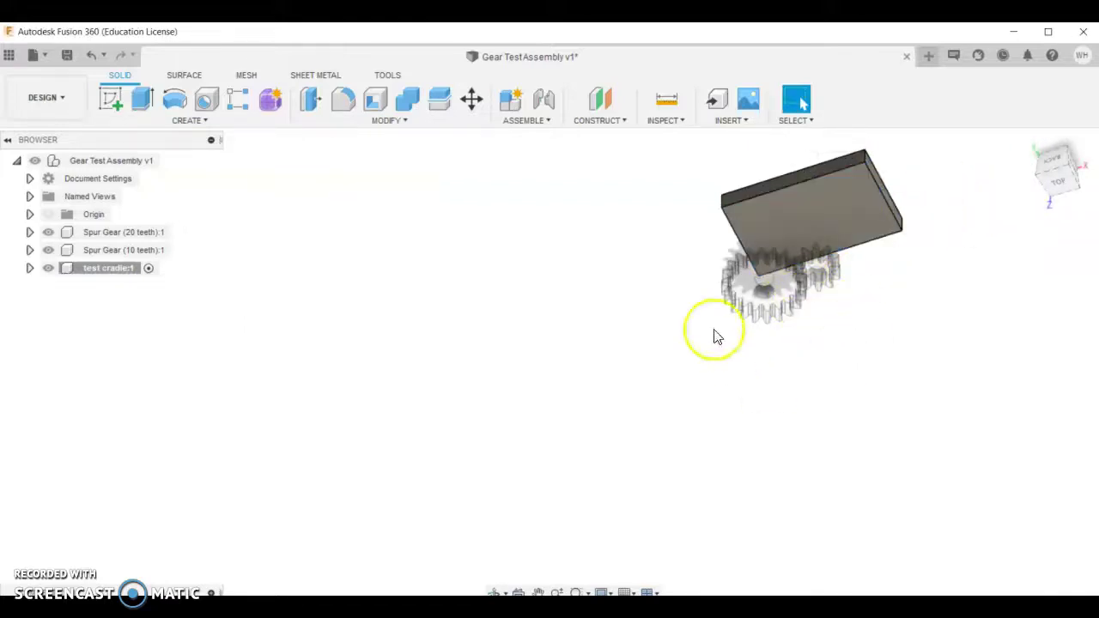
Sketch a 40 × 4 mm rectangle on the plate's large face along the long edge at the gears, and finish the sketch
left_click_drag(1061, 164, 989, 142)
scroll(856, 199, "up", 5)
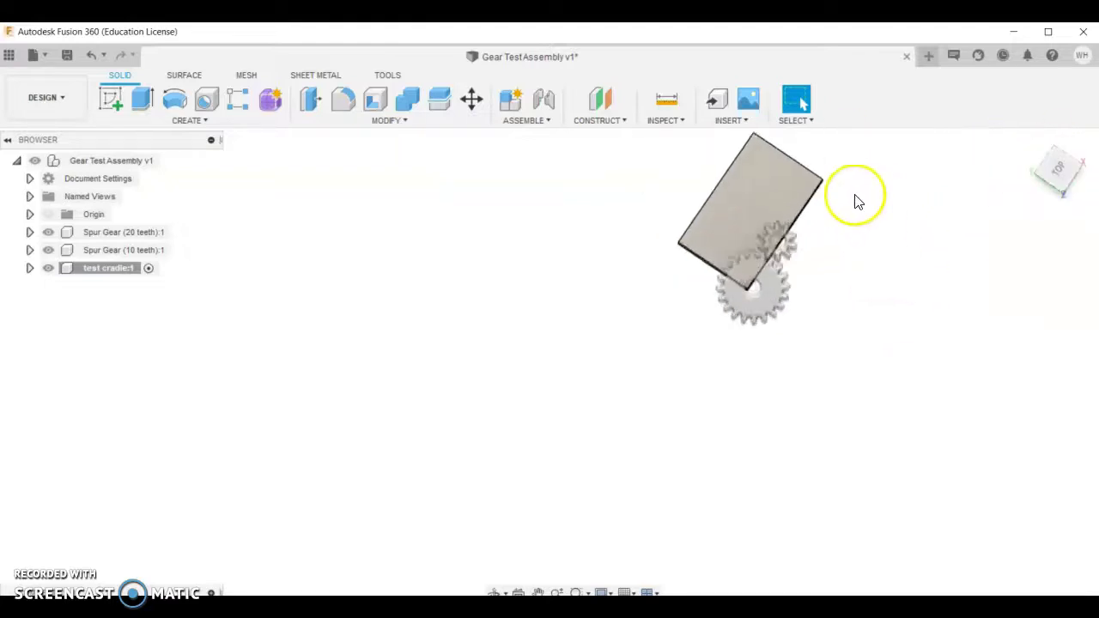
left_click(790, 206)
left_click(115, 93)
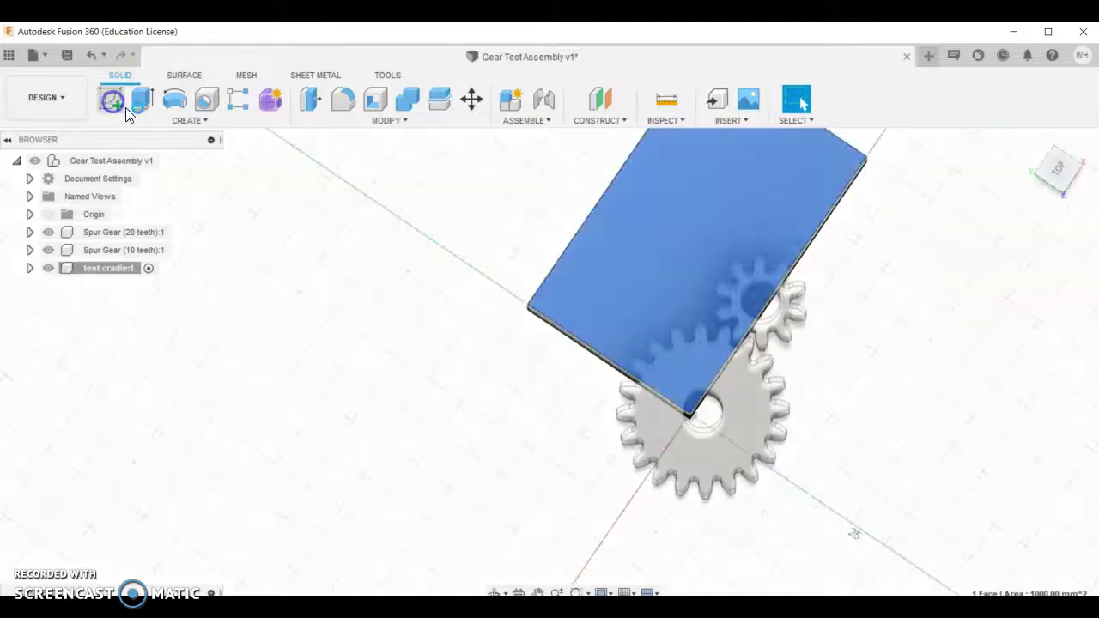
left_click(143, 101)
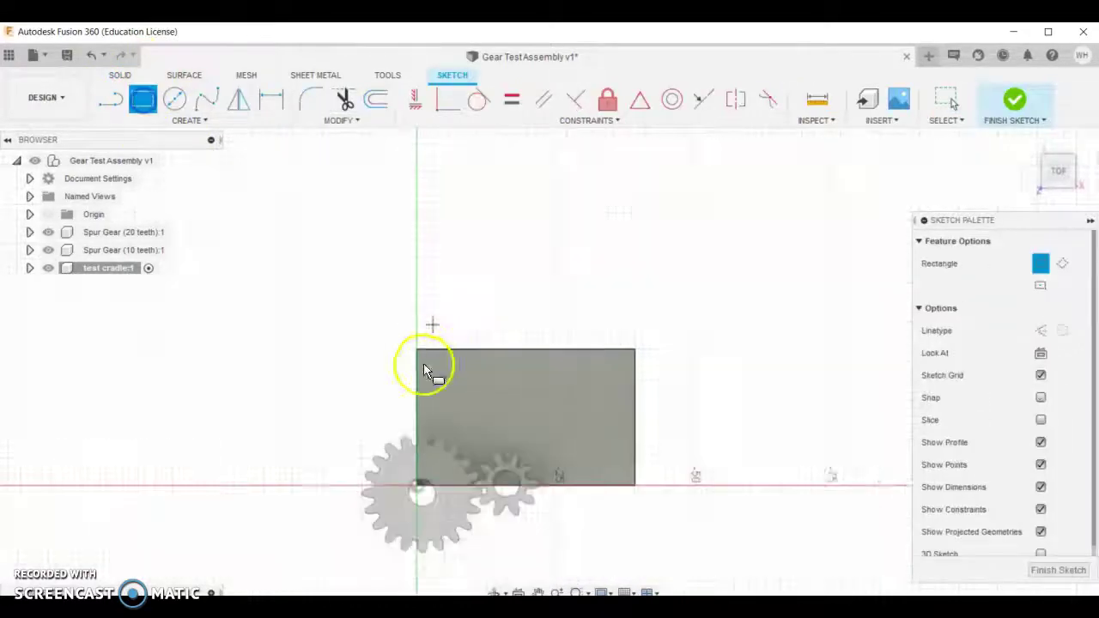
left_click(418, 477)
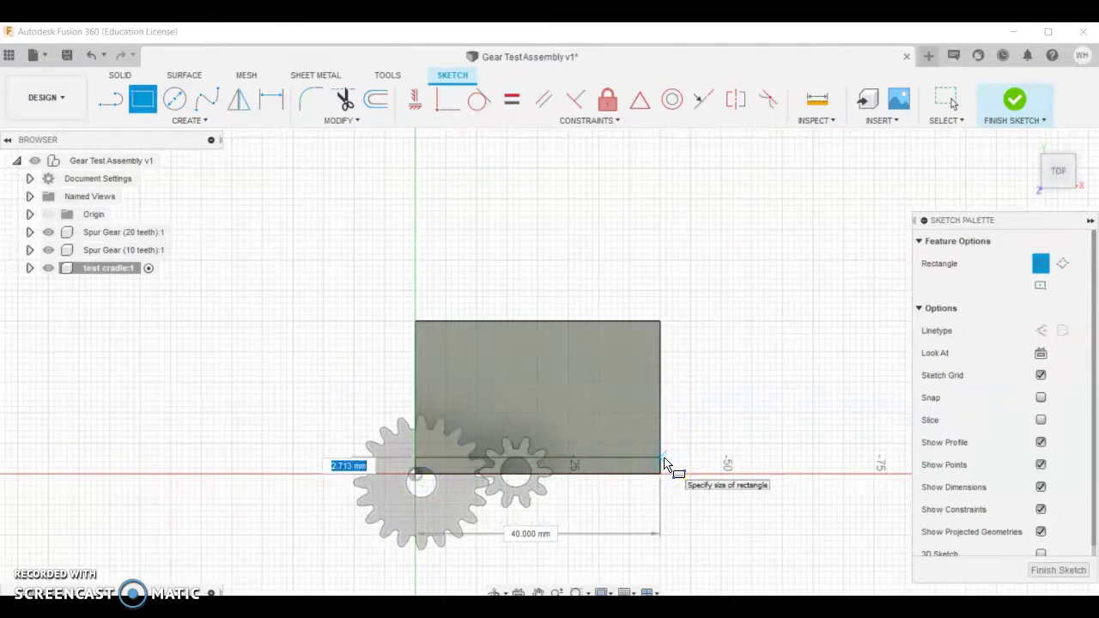
key("Return")
key("Escape")
middle_click_drag(776, 422, 833, 331, "shift")
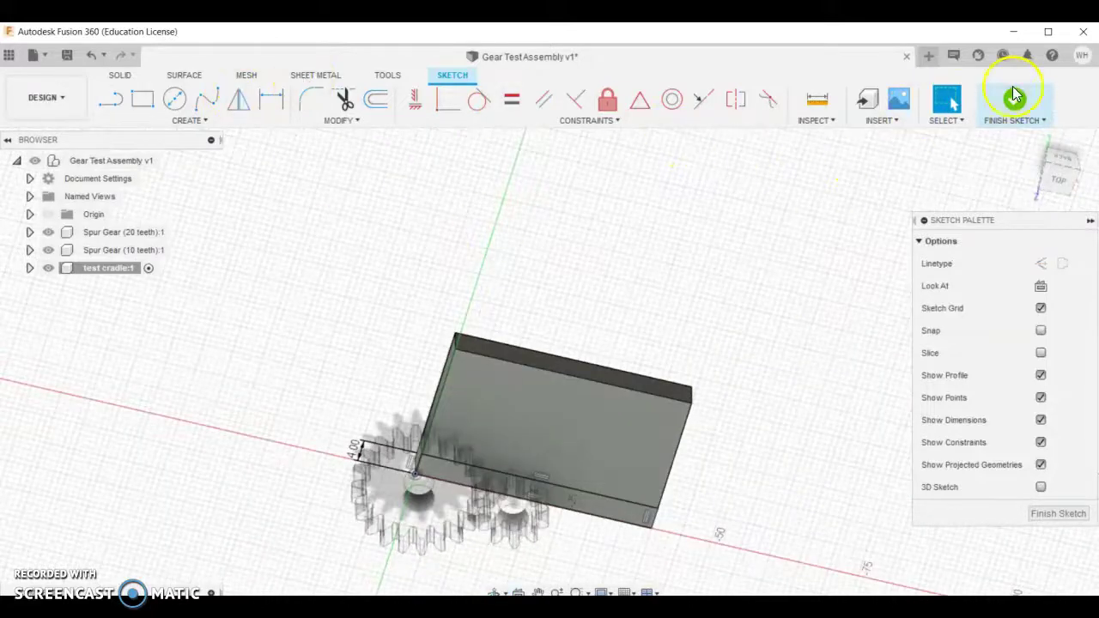
left_click(1013, 100)
Extrude the 4 mm wide strip outward from the plate's face to form a wall along its long edge
left_click(143, 99)
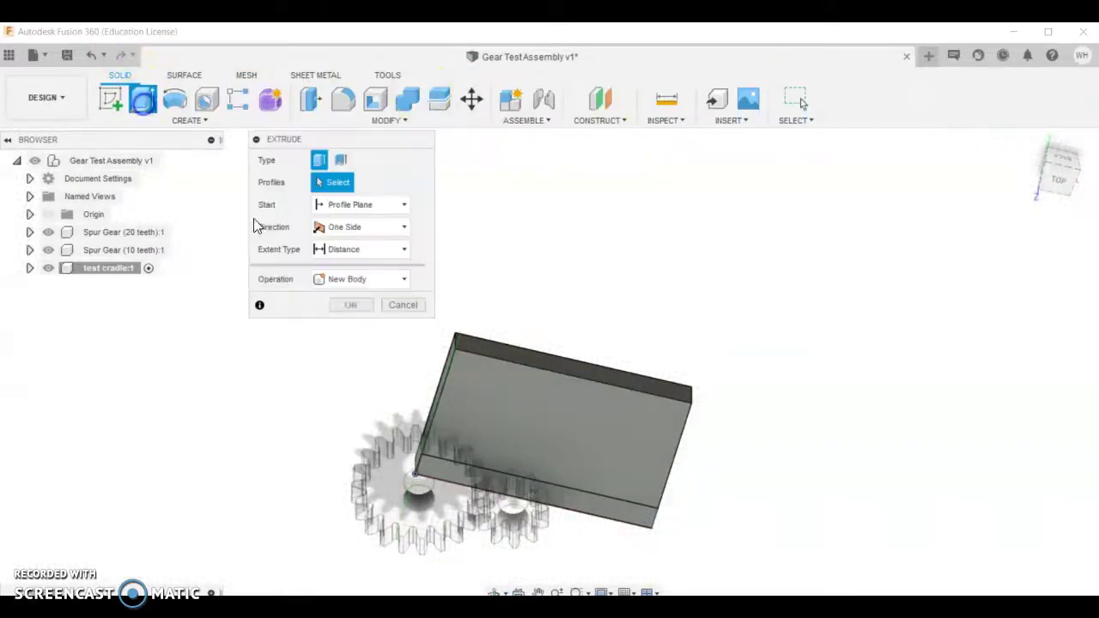
left_click(599, 512)
left_click_drag(527, 508, 554, 575)
left_click(351, 350)
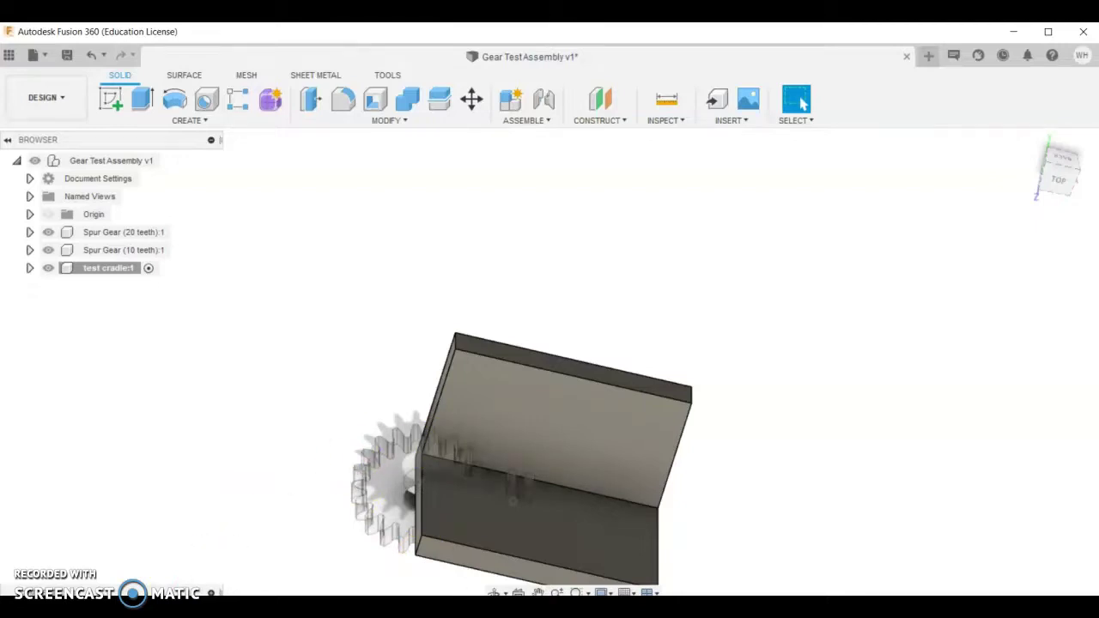
Orient the view face-on to the gears, with the cradle's wall upright behind them, and set it as the Front view
mouse_move(477, 447)
left_mouse_down()
mouse_move(501, 461)
mouse_move(471, 474)
mouse_move(470, 444)
left_mouse_up()
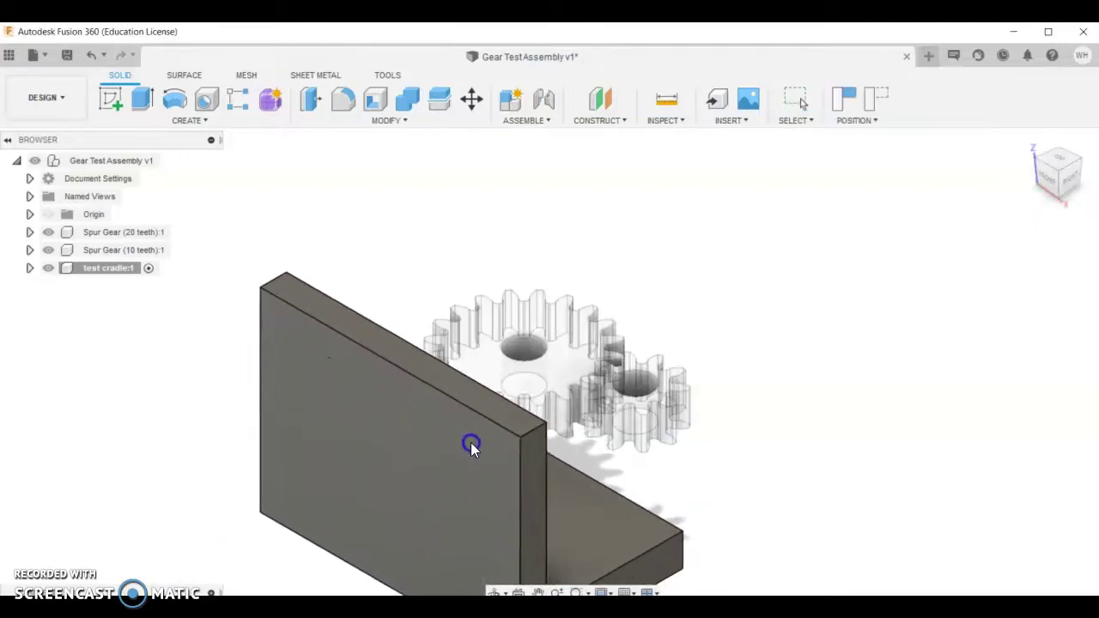
left_click(1060, 163)
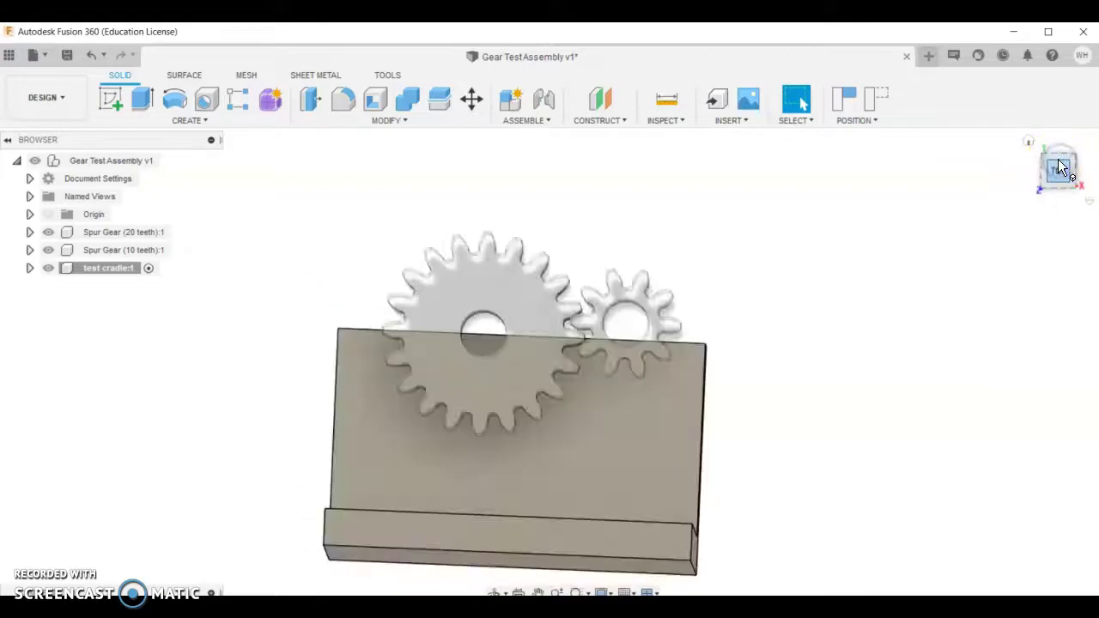
right_click(1059, 176)
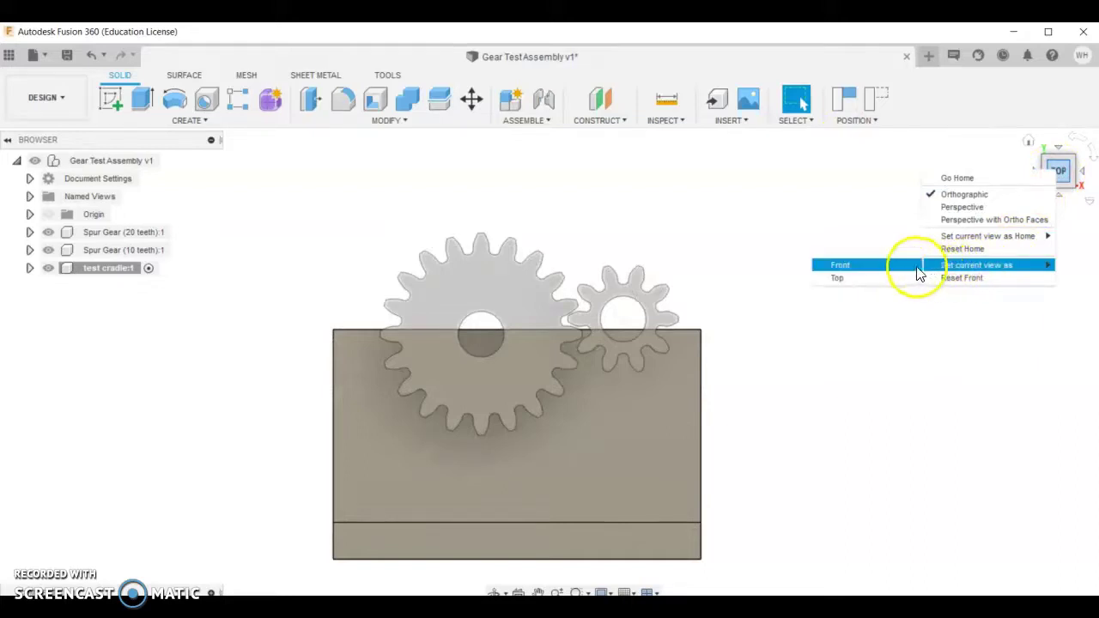
left_click(911, 267)
left_click(274, 448)
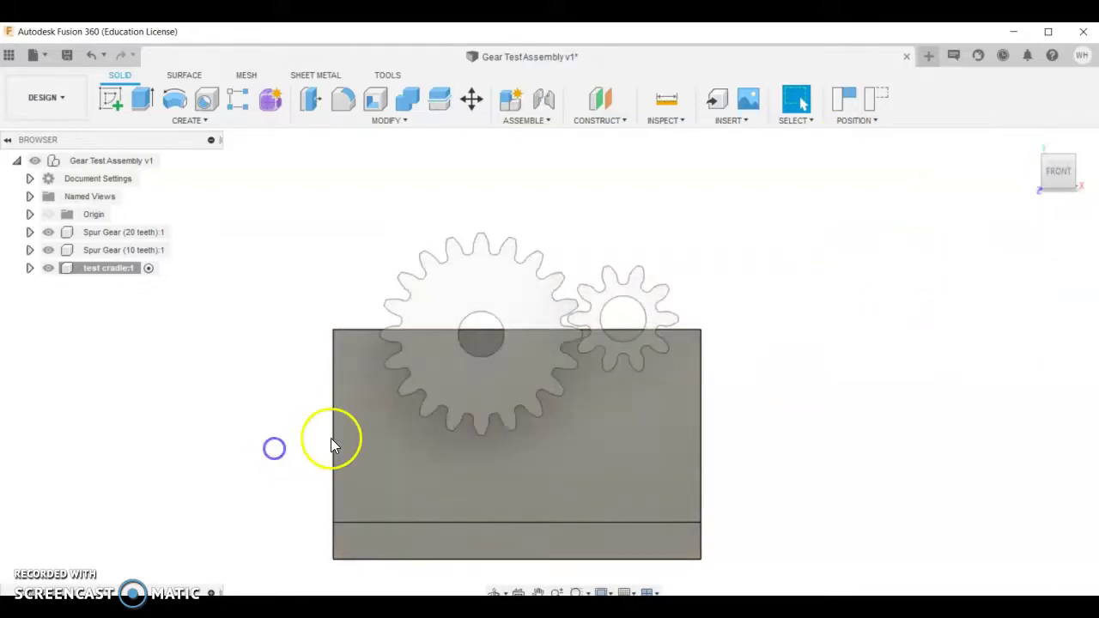
Shift the test cradle slightly, ground the component there, and capture the current position
left_click_drag(340, 436, 346, 407)
left_click(283, 353)
left_click(356, 441)
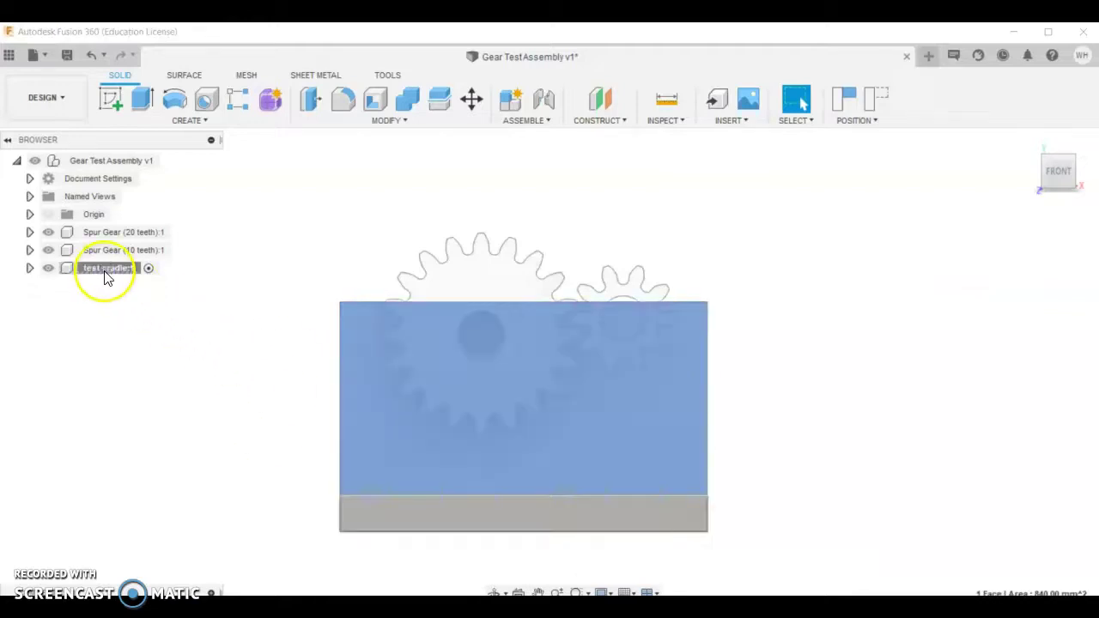
left_click(99, 269)
right_click(103, 273)
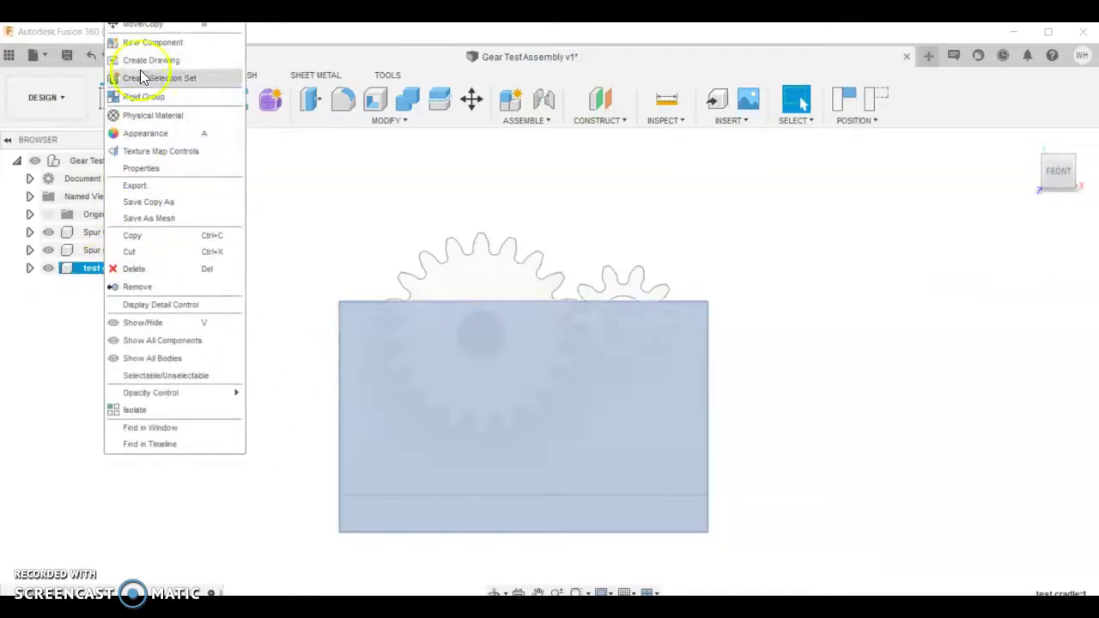
left_click(143, 96)
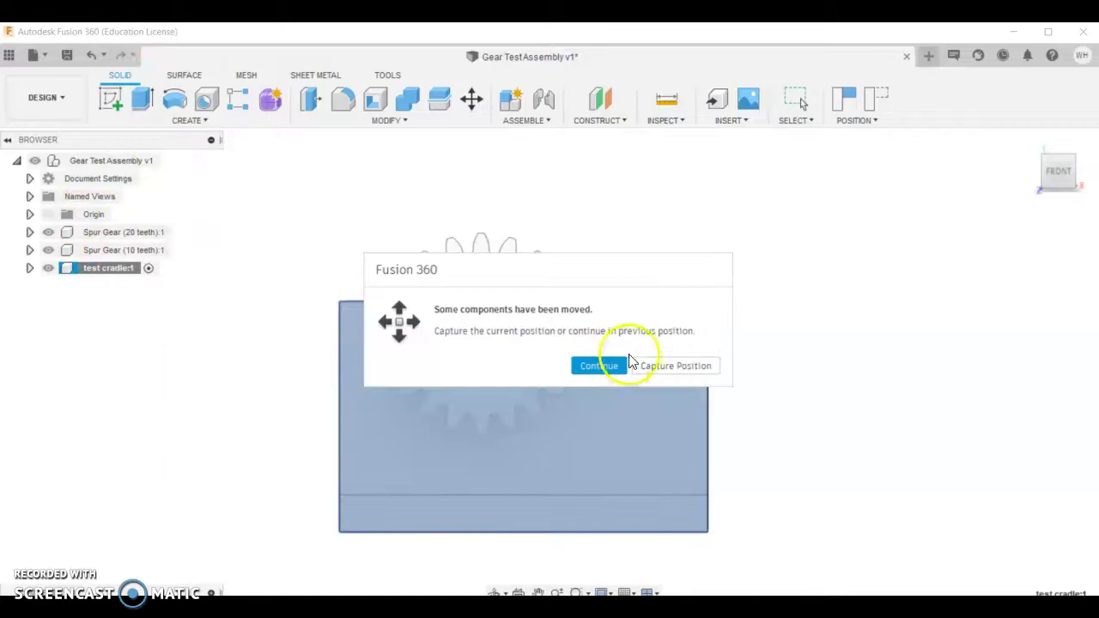
left_click(661, 369)
left_click(817, 447)
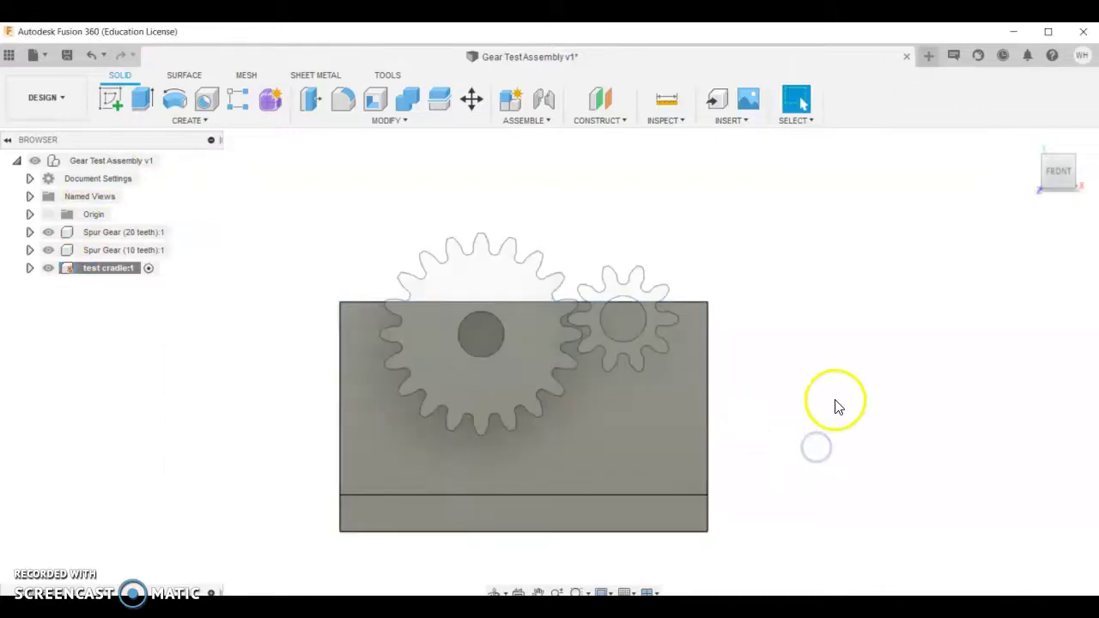
Move both spur gears out of the cradle's wall and place them clear of the cradle, beyond the wall's end
middle_click_drag(815, 402, 769, 441, "shift")
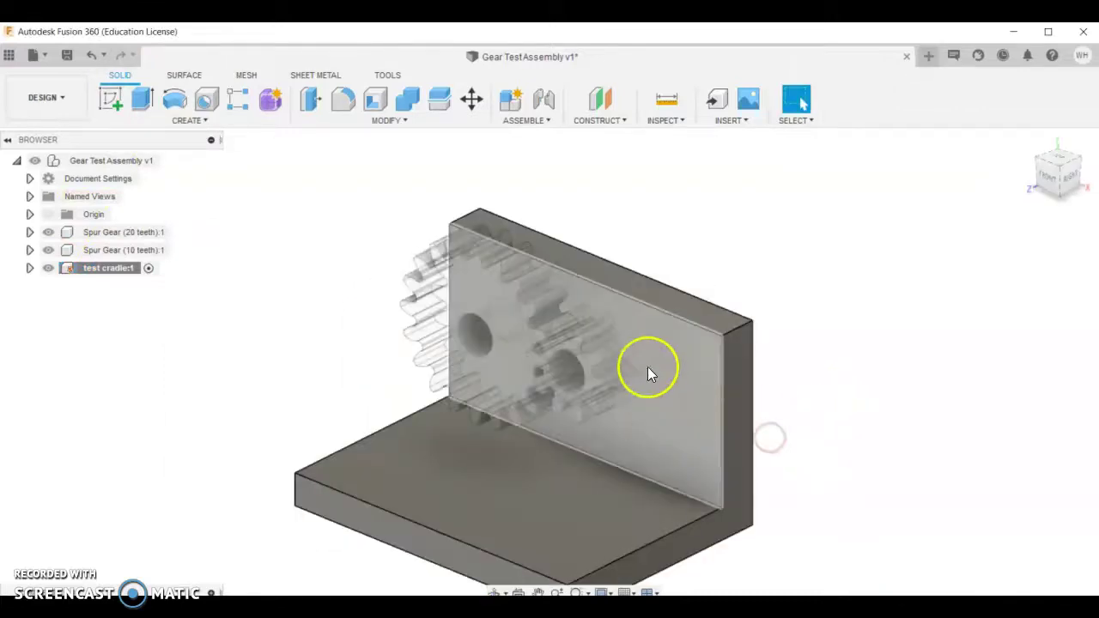
left_click_drag(661, 342, 708, 378)
left_click_drag(588, 352, 661, 390)
left_click_drag(515, 342, 552, 357)
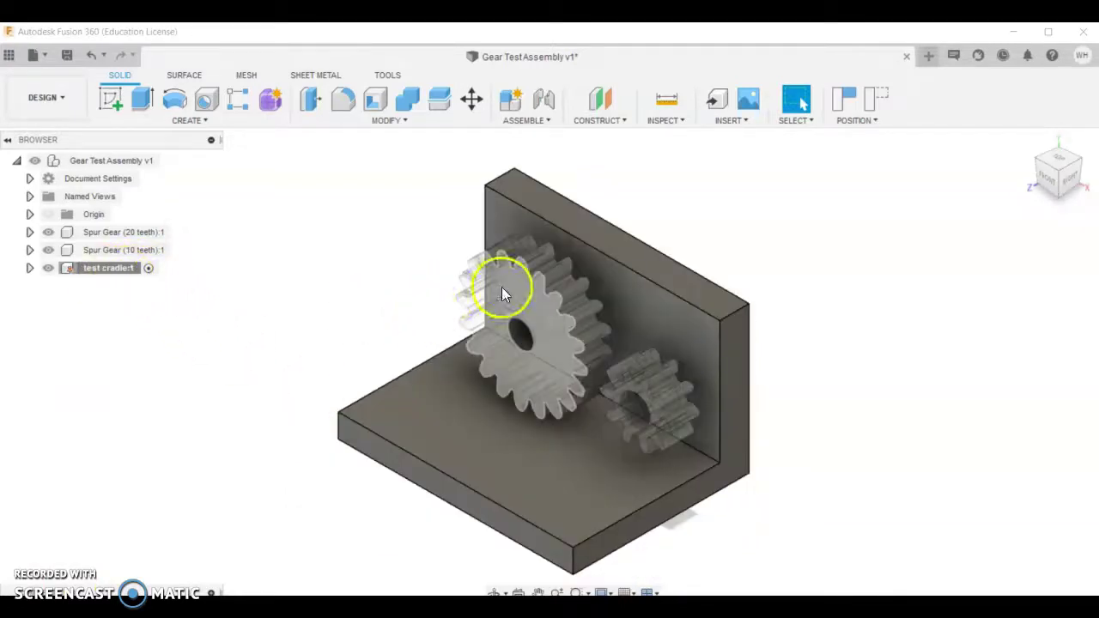
left_click_drag(503, 289, 837, 273)
left_click_drag(677, 374, 856, 336)
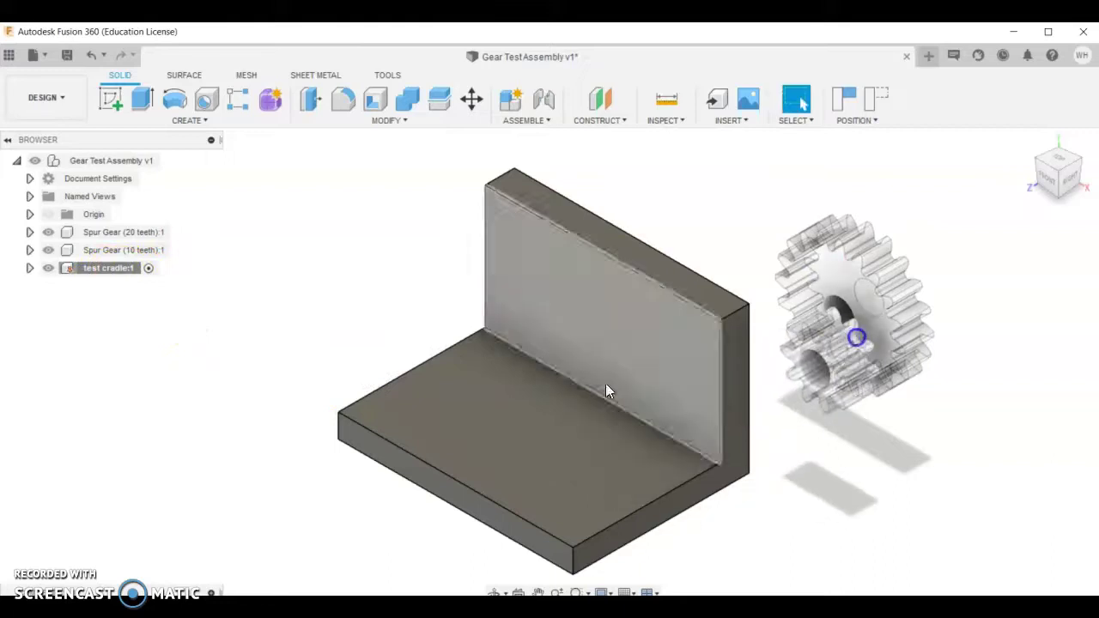
Start a sketch on the wall's inner face, capturing the moved positions, and draw a 40 mm horizontal construction line across its mid-height
scroll(582, 286, "up", 3)
left_click(660, 311)
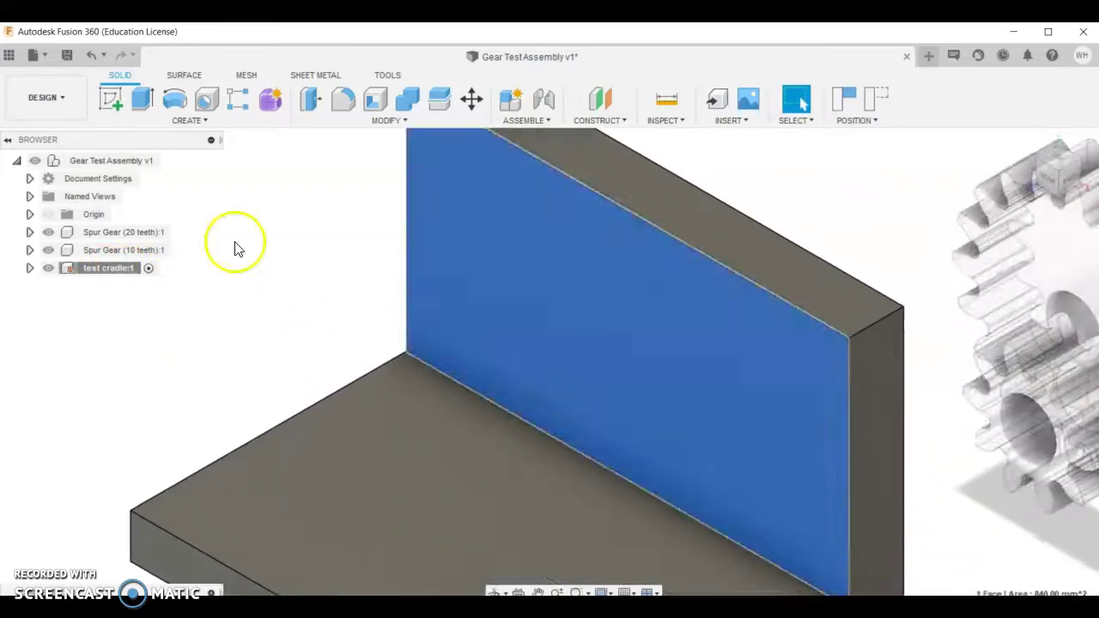
left_click(109, 101)
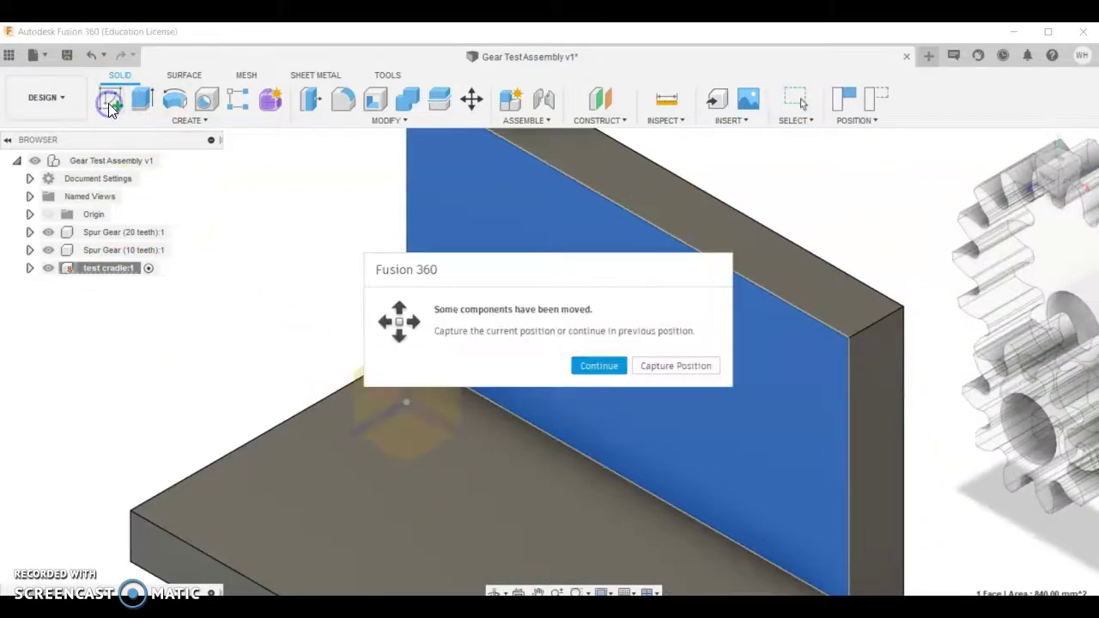
left_click(674, 367)
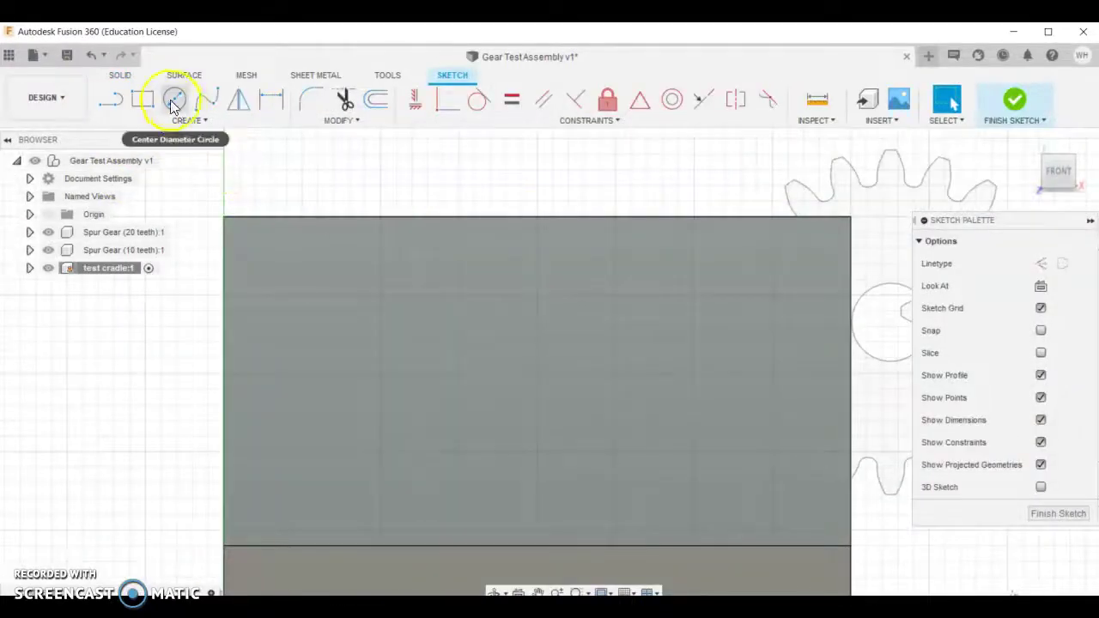
left_click(175, 101)
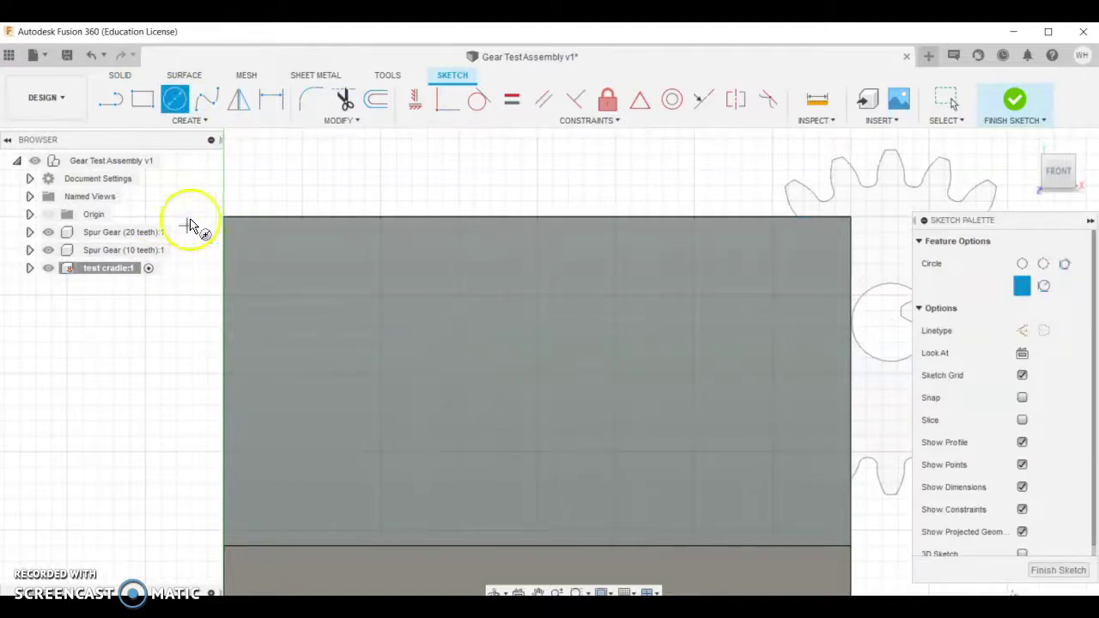
left_click(110, 99)
left_click(1041, 264)
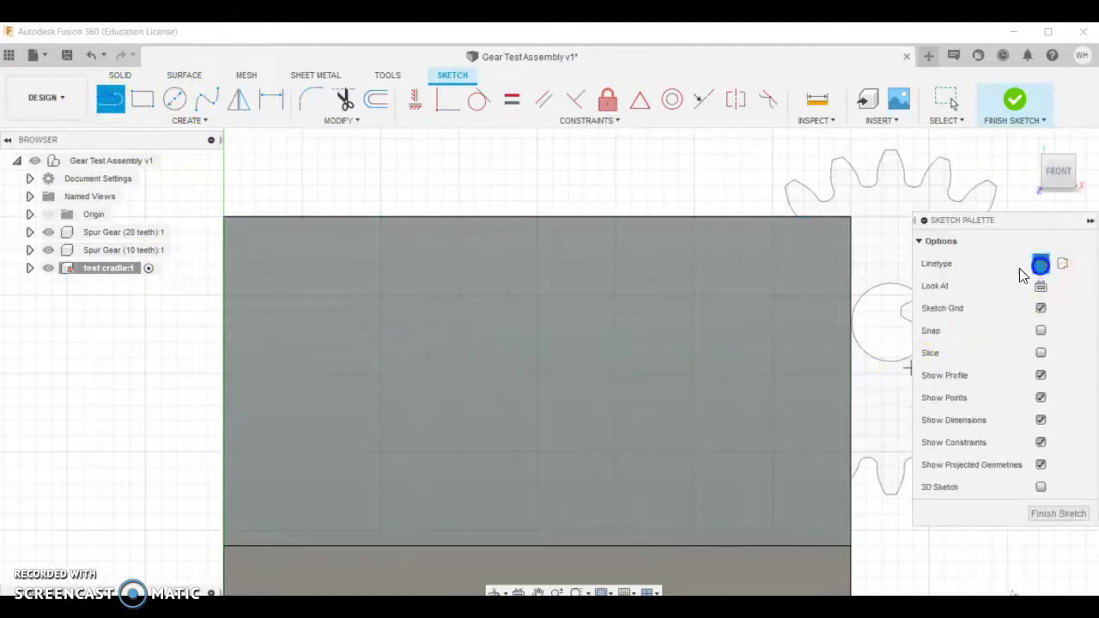
left_click(222, 389)
key("Escape")
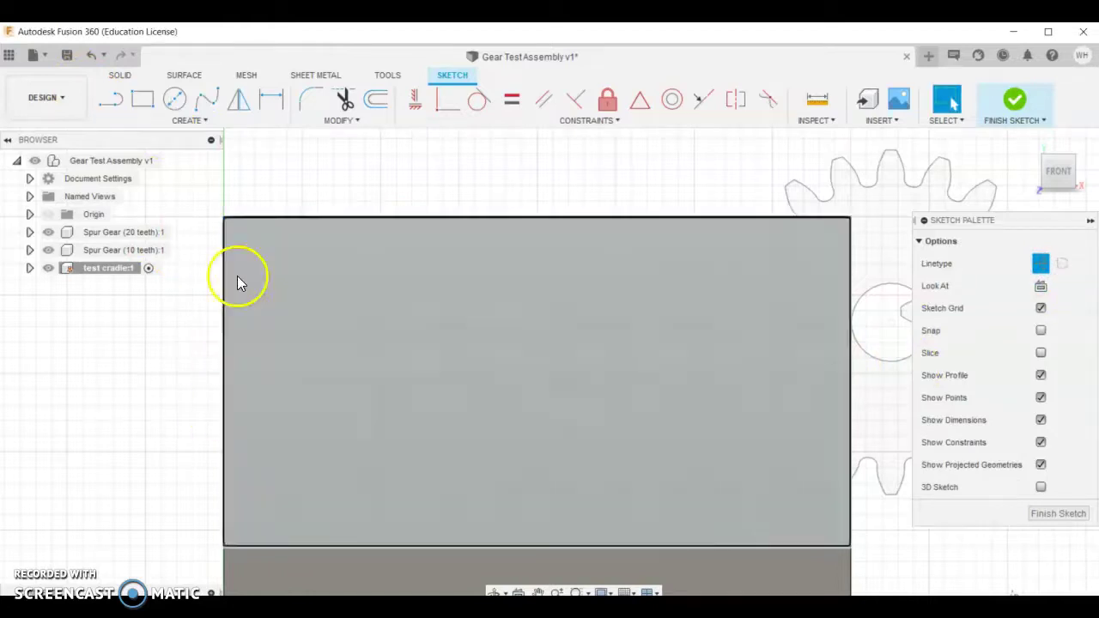
left_click(118, 100)
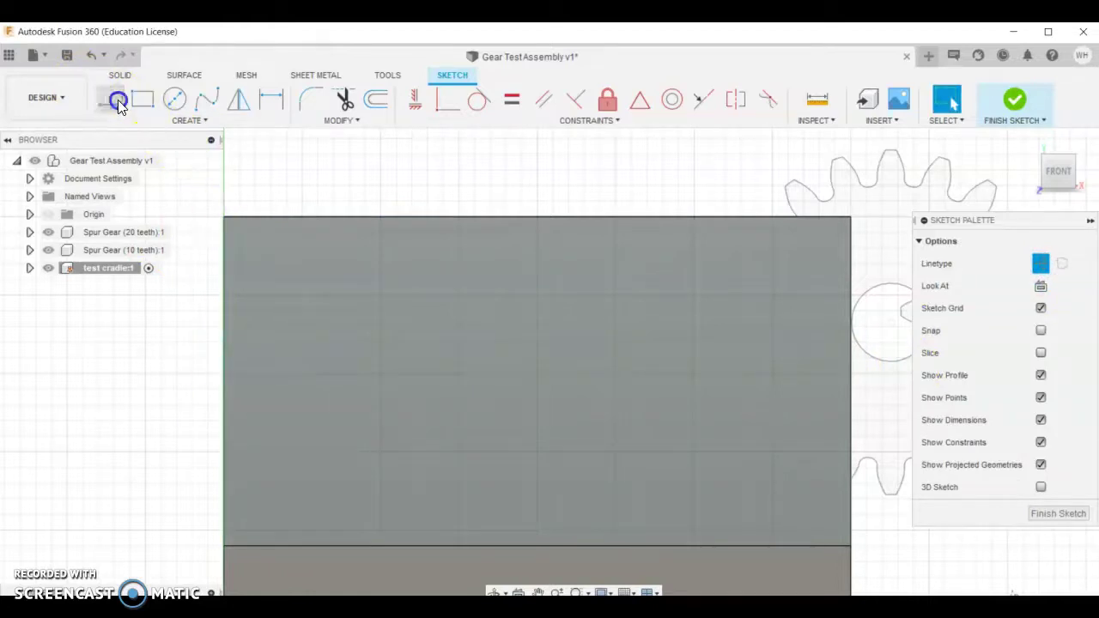
left_click(223, 382)
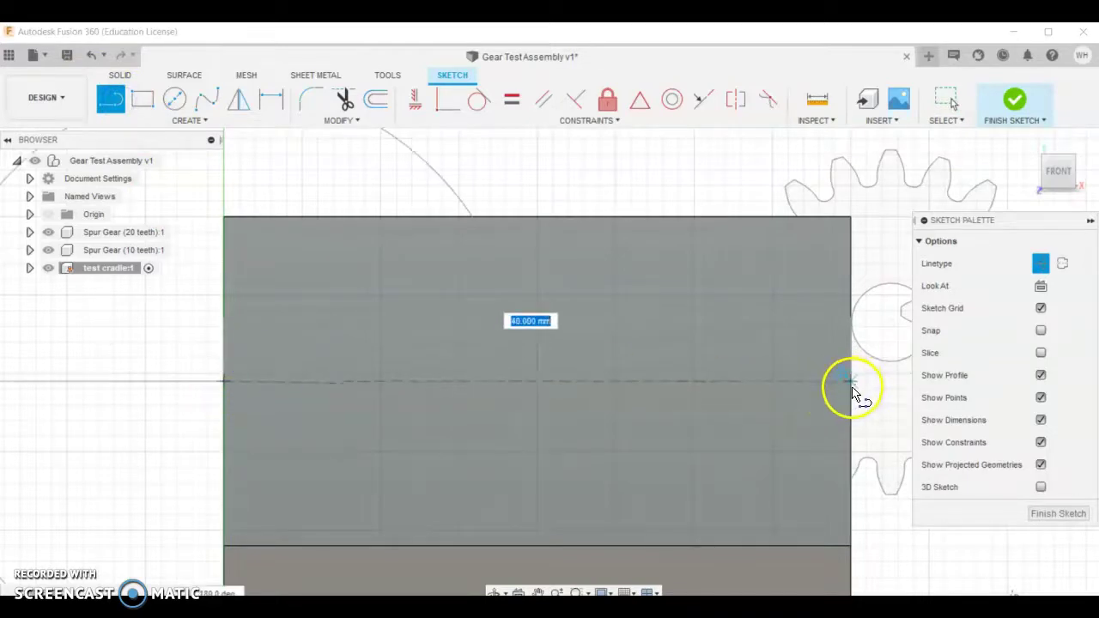
left_click(851, 383)
Draw two 5 mm diameter circles in normal linetype, both centred on the construction line
left_click(175, 99)
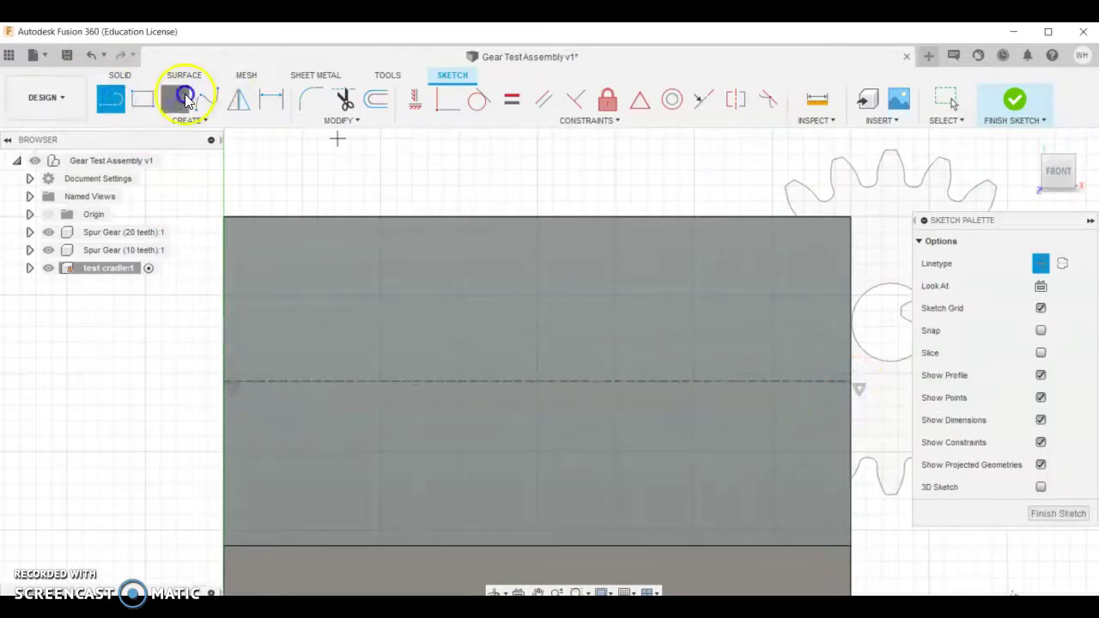
left_click(1022, 330)
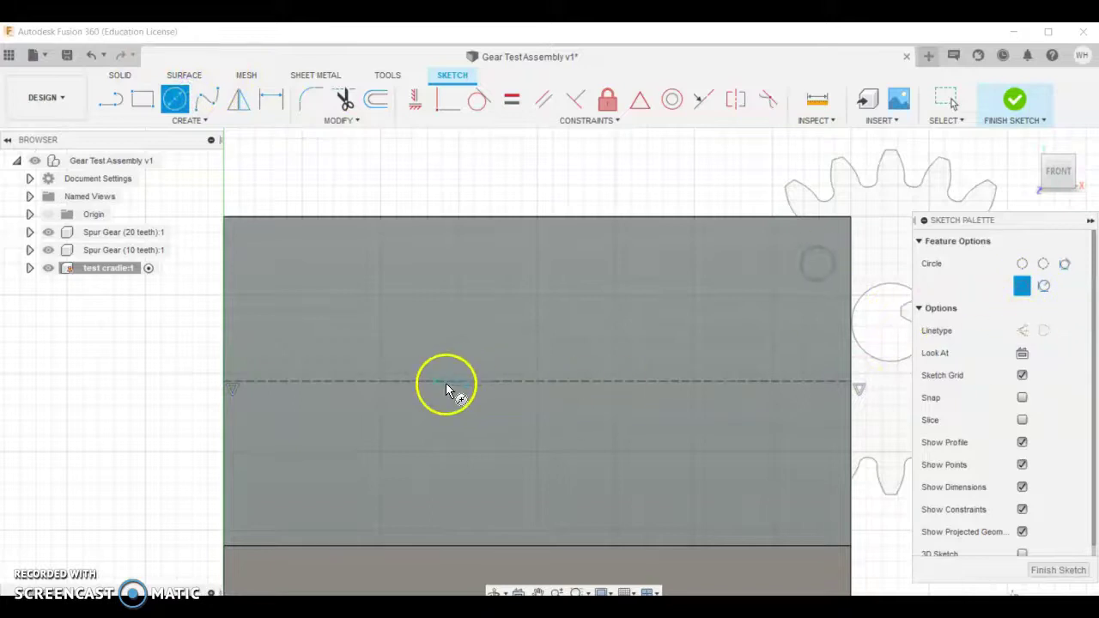
left_click(403, 382)
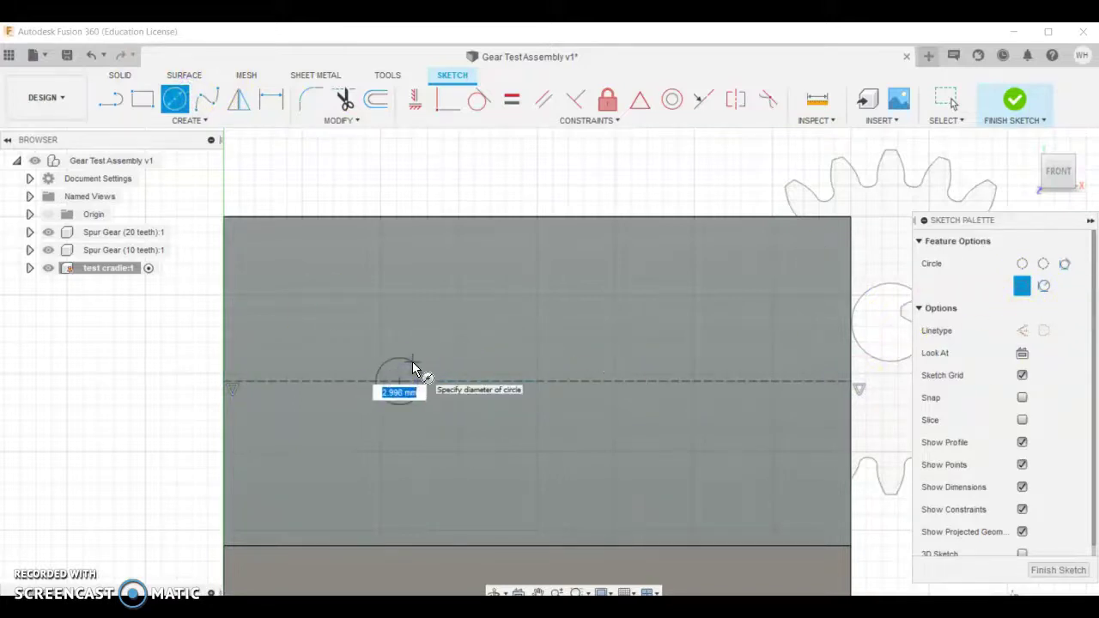
type("5")
key("Return")
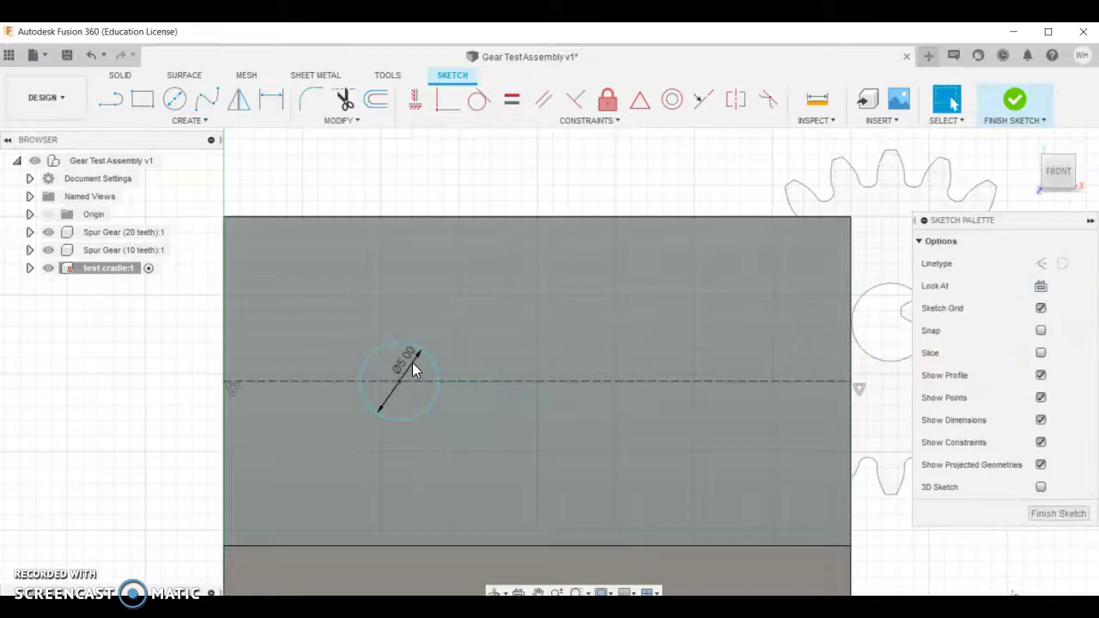
left_click(206, 146)
left_click(174, 98)
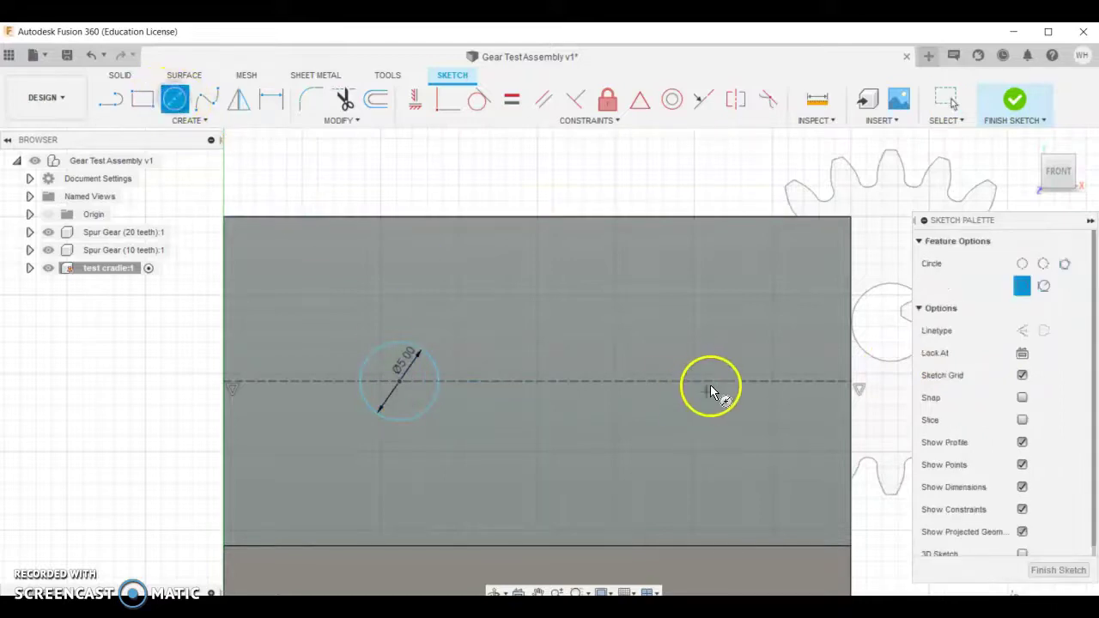
left_click(708, 382)
type("5")
key("Return")
key("Escape")
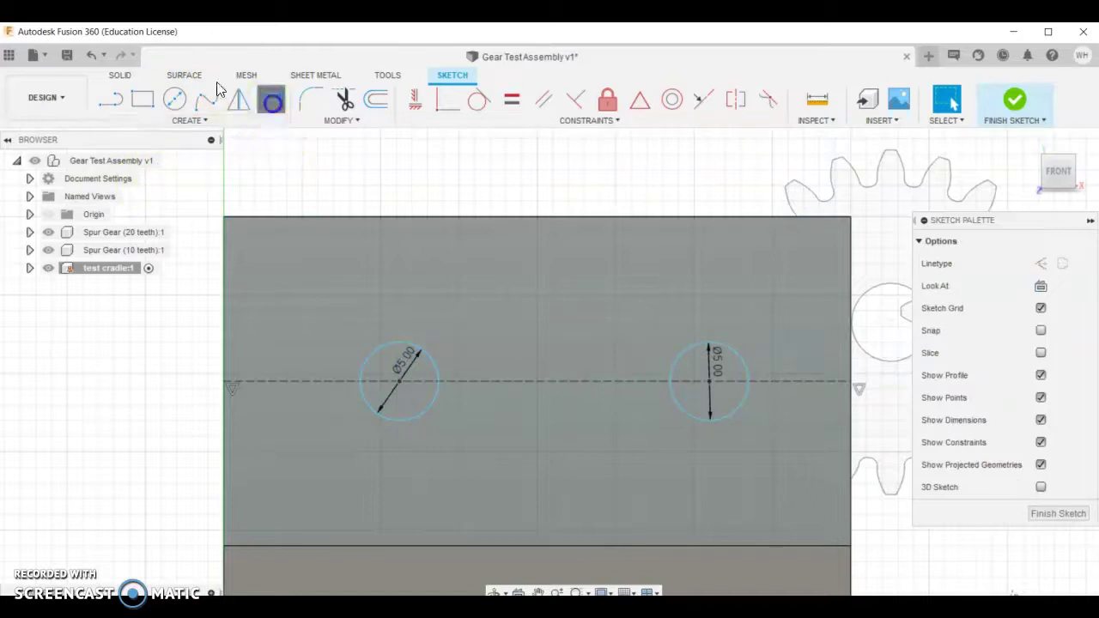
Dimension the distance between the two circle centres to 15.5 mm
left_click(271, 98)
left_click(399, 382)
left_click(708, 382)
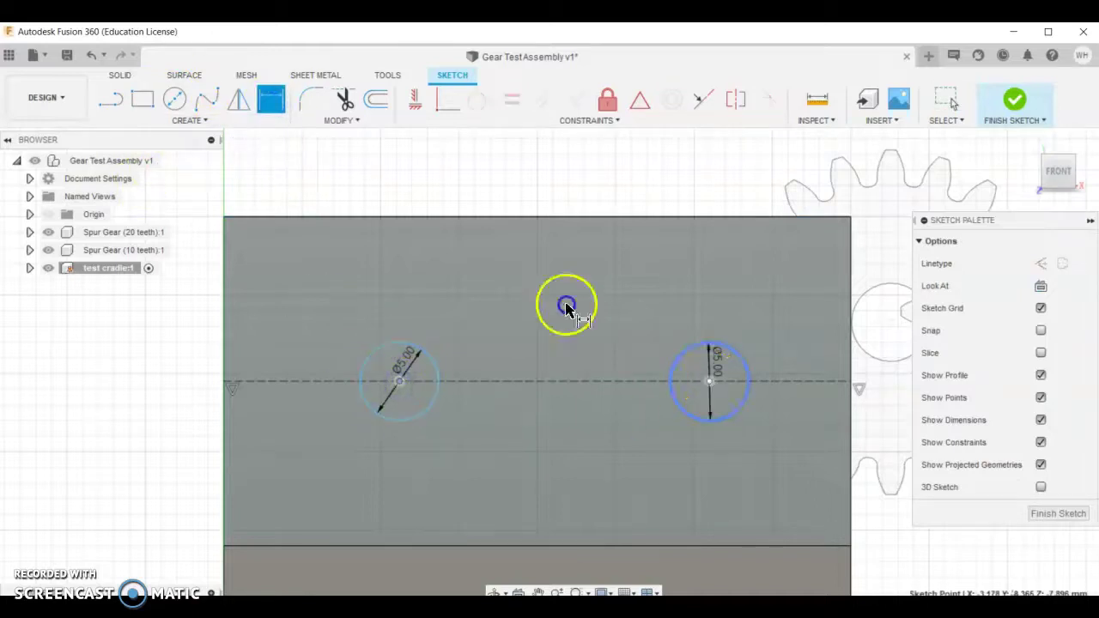
left_click(550, 297)
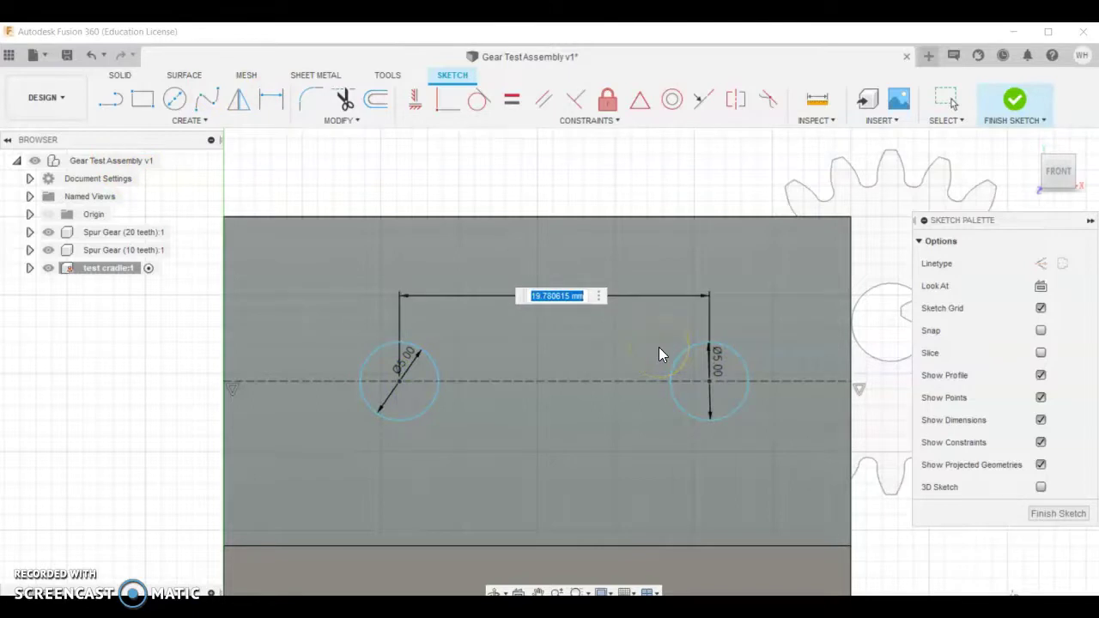
type("15.5")
key("Return")
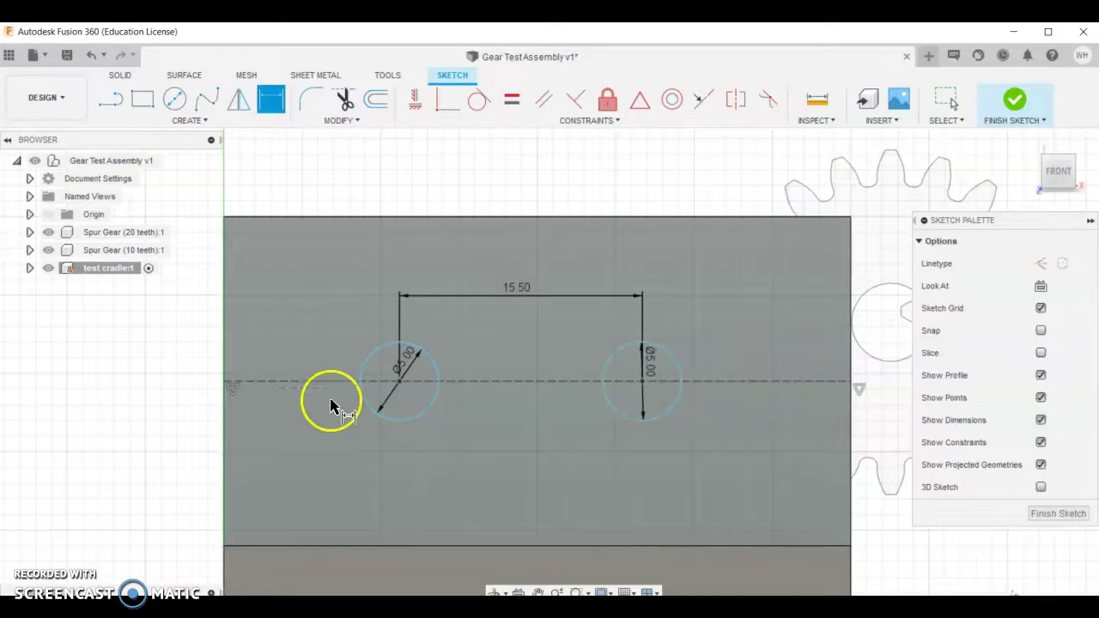
Dimension the first circle's centre 14 mm from the wall's nearer side edge and finish the sketch
left_click(400, 383)
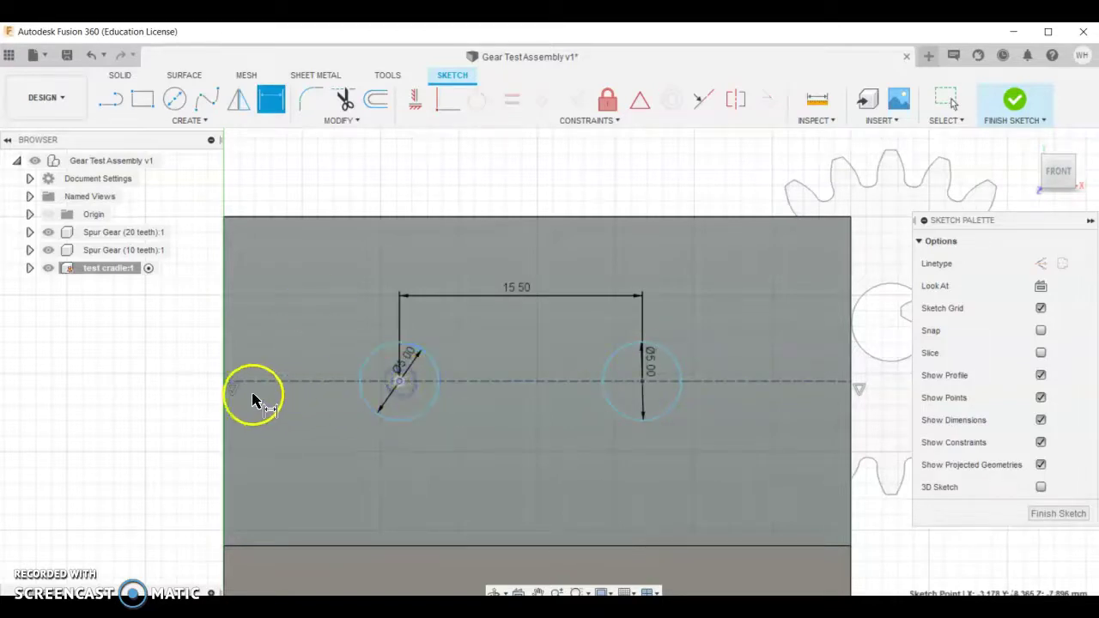
left_click(226, 408)
left_click(293, 337)
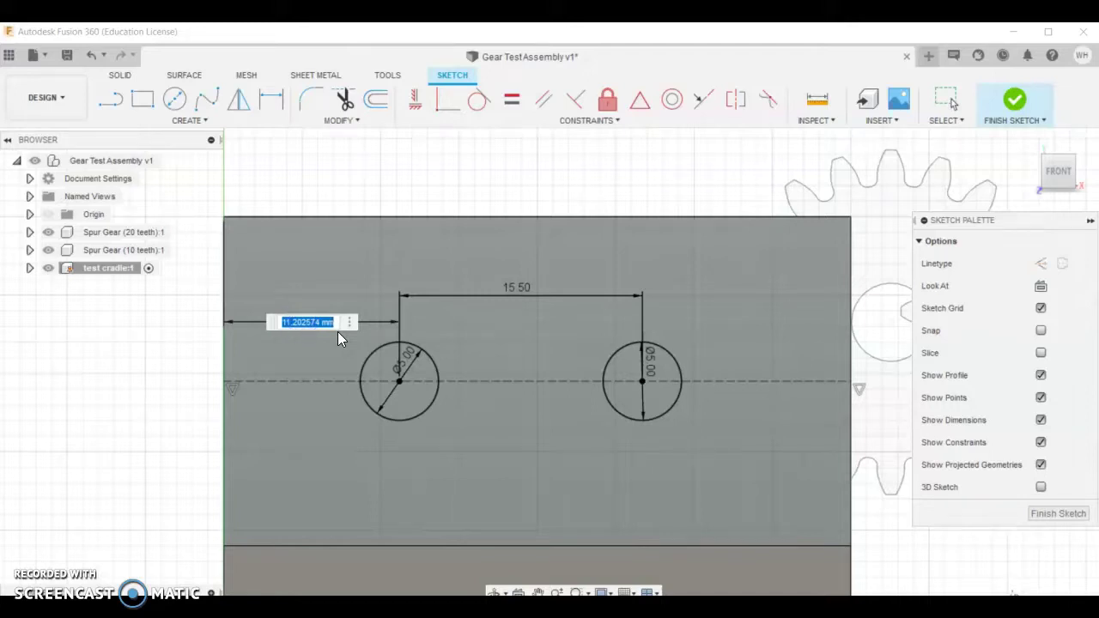
type("14")
key("Return")
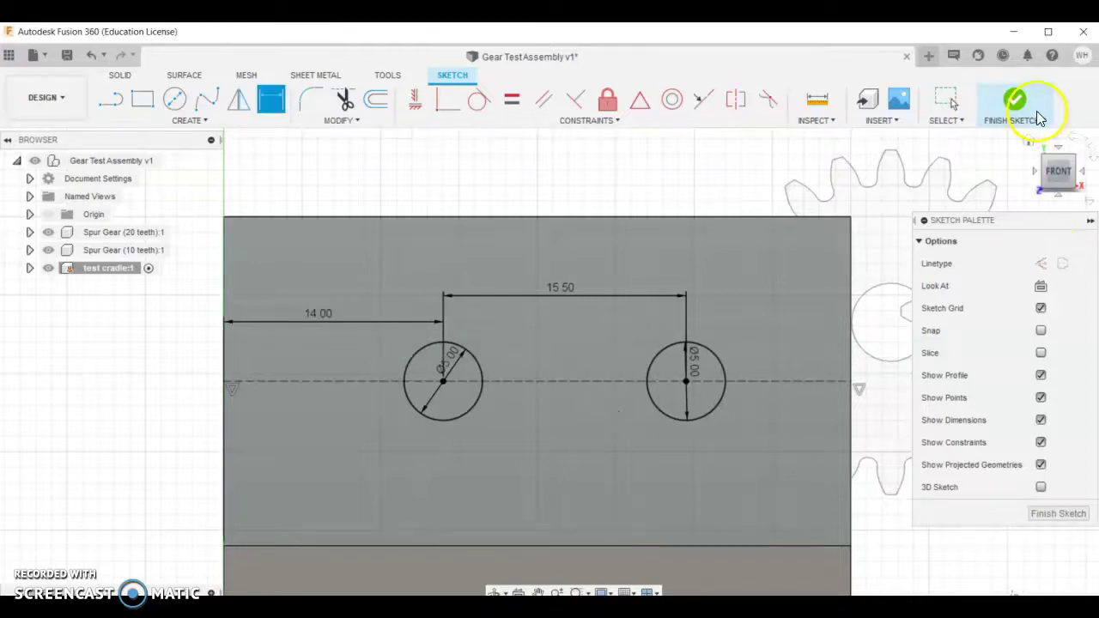
left_click(1014, 101)
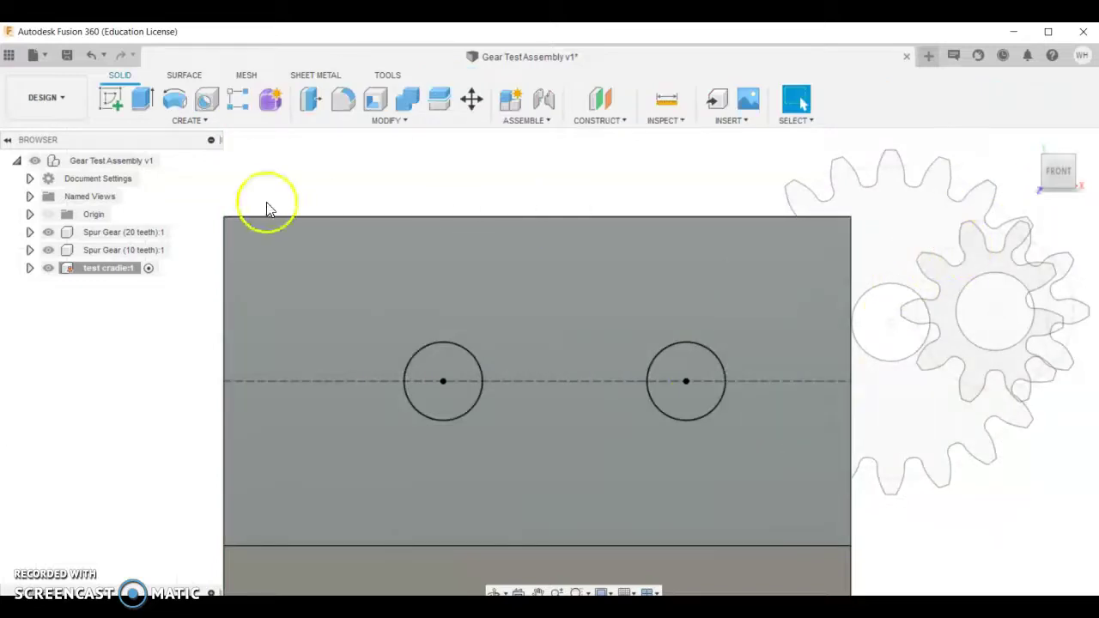
Extrude both 5 mm circles as a cut through the cradle wall, with the extent set to All
left_click(143, 101)
mouse_move(682, 275)
middle_mouse_down("shift")
mouse_move(670, 299)
mouse_move(615, 317)
middle_mouse_up("shift")
left_click(599, 244)
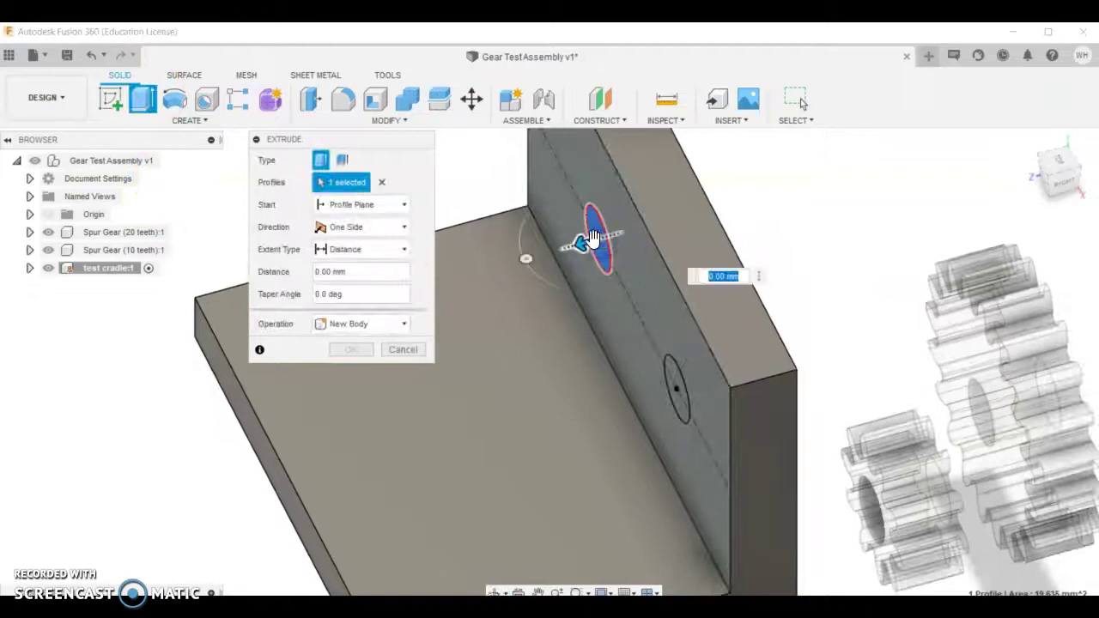
left_click_drag(663, 227, 699, 218)
left_click(677, 392)
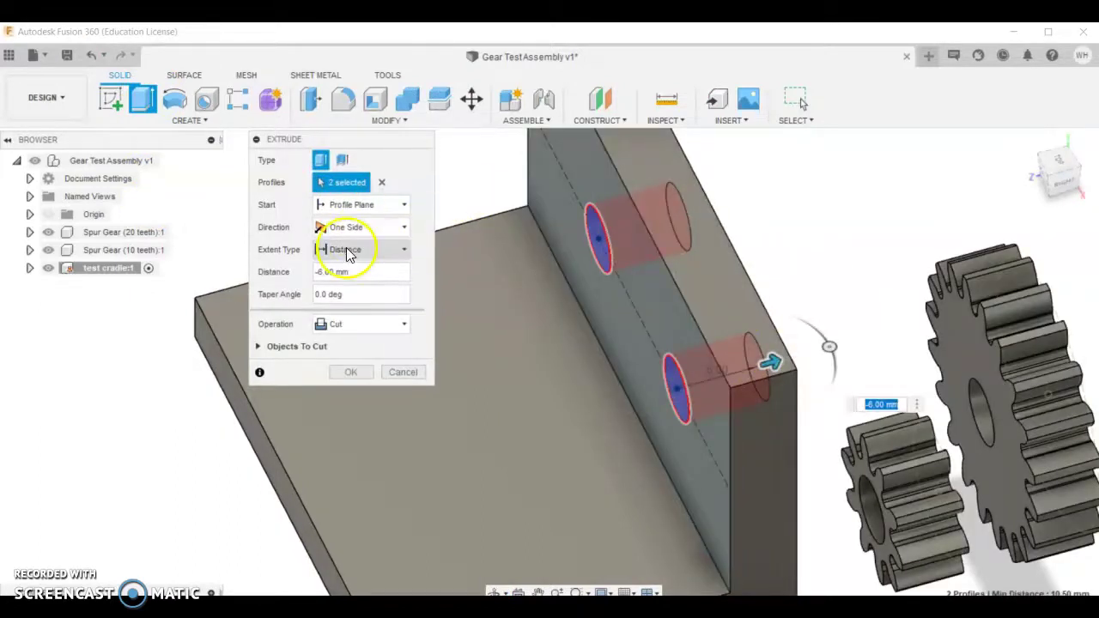
left_click(348, 250)
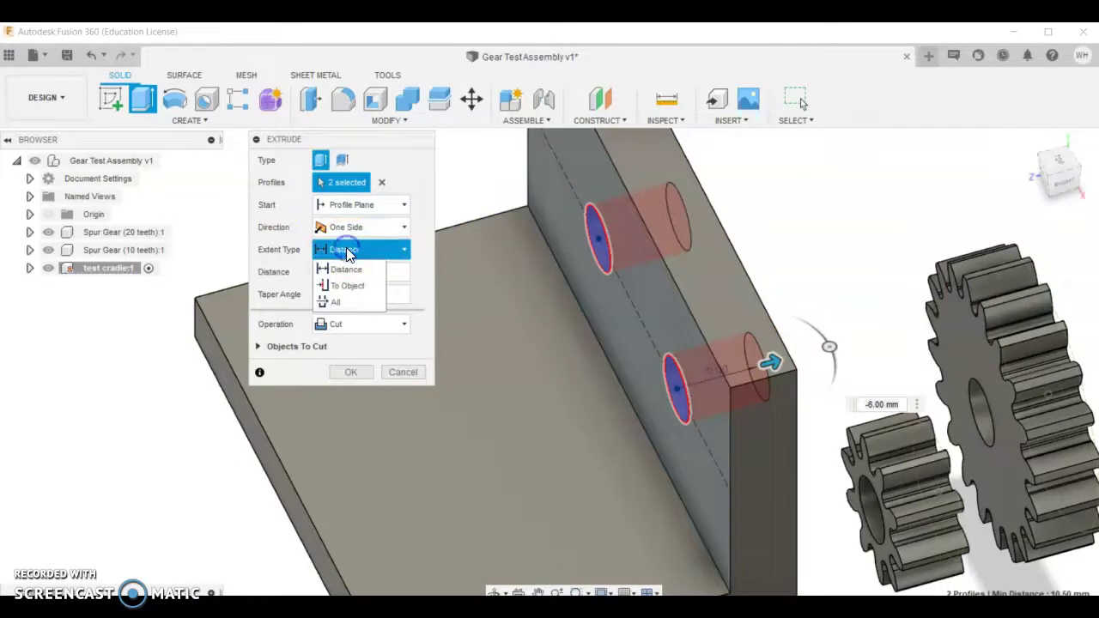
left_click(339, 309)
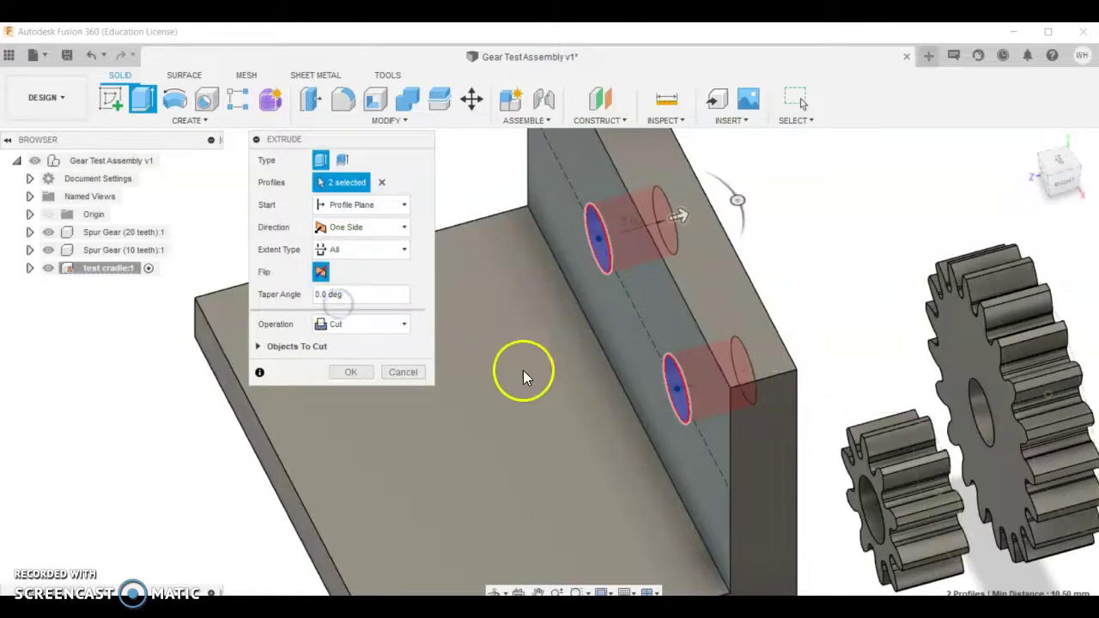
left_click(359, 374)
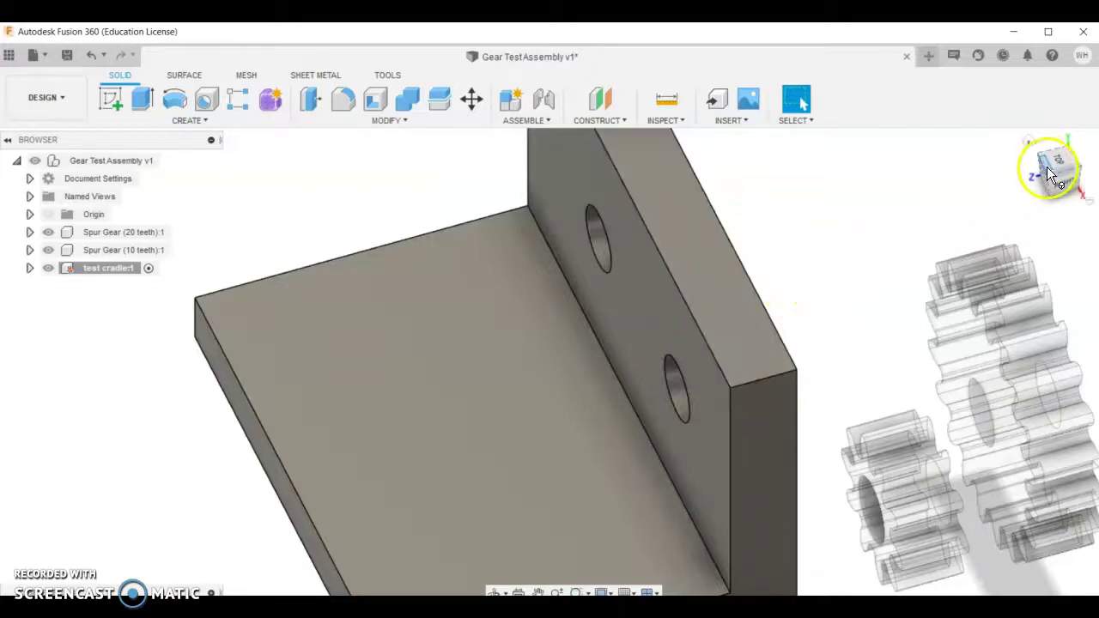
Activate the top-level Gear Test Assembly and move both gears side by side over the cradle's base, in front of the wall
left_click_drag(1050, 169, 1097, 127)
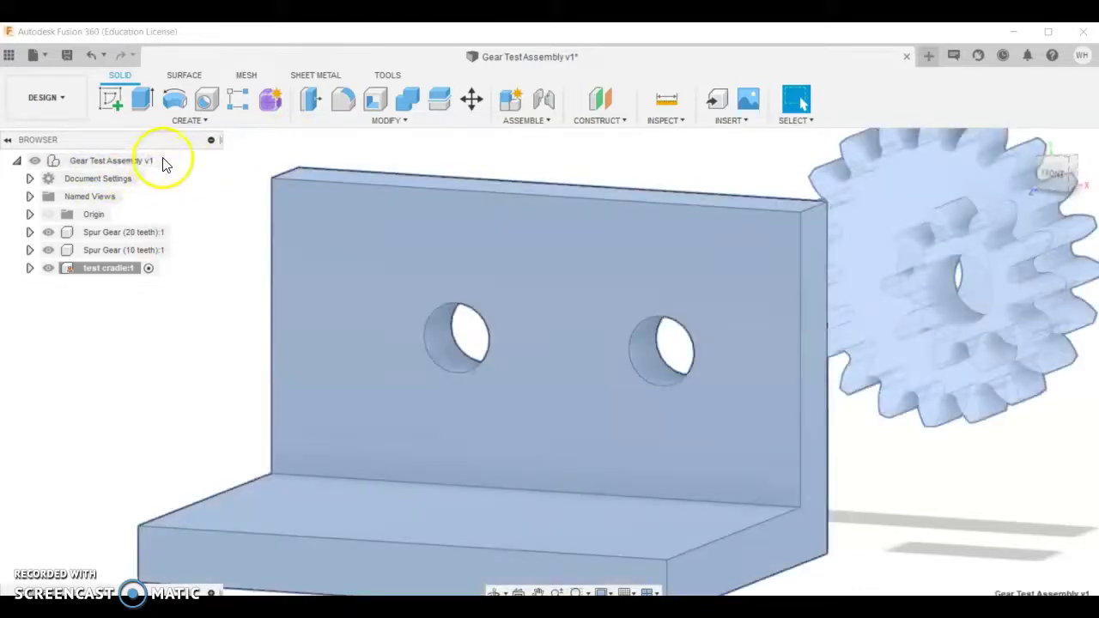
left_click(161, 163)
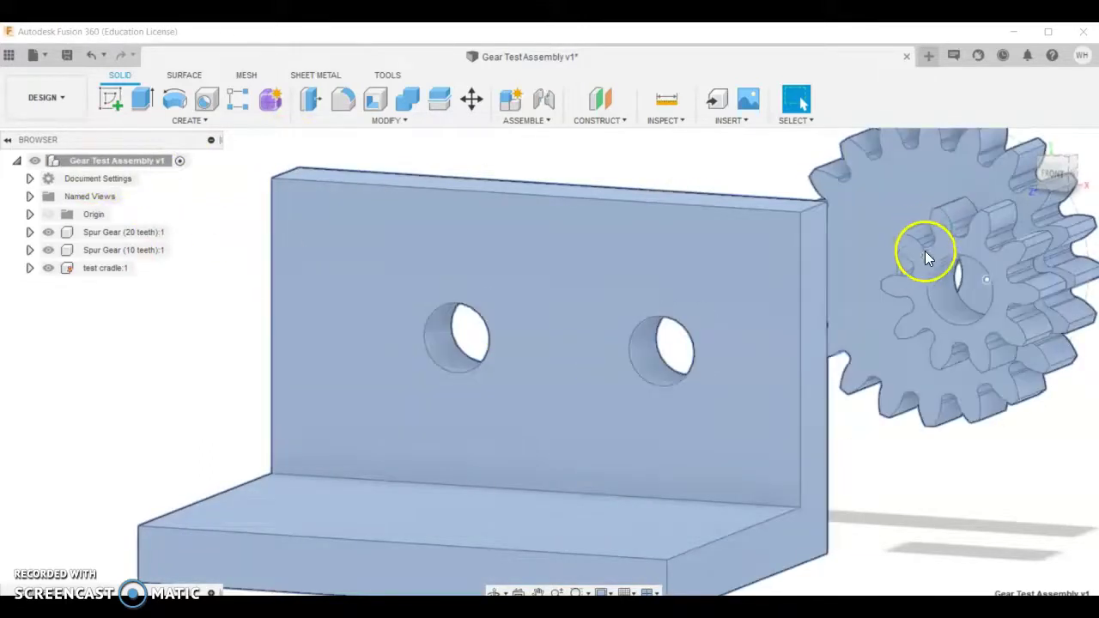
left_click(719, 301)
left_click_drag(929, 266, 354, 335)
left_click_drag(962, 277, 701, 315)
left_click_drag(1065, 189, 1000, 205)
left_click_drag(887, 333, 605, 423)
mouse_move(1067, 198)
left_mouse_down()
mouse_move(1095, 183)
mouse_move(1098, 300)
left_mouse_up()
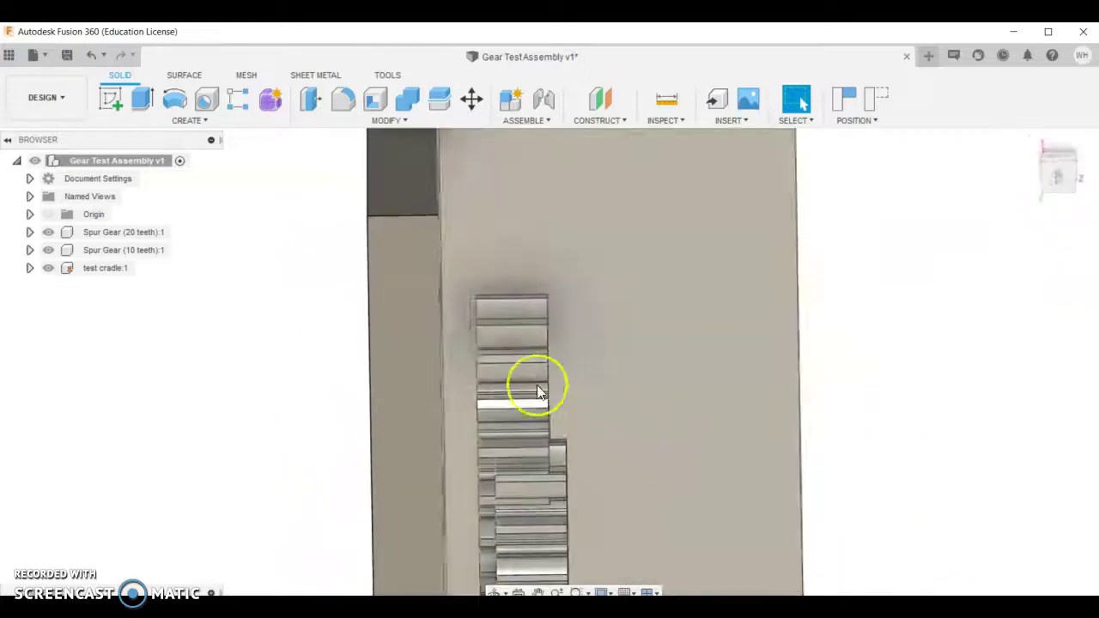
mouse_move(498, 330)
left_mouse_down()
mouse_move(521, 228)
mouse_move(514, 177)
left_mouse_up()
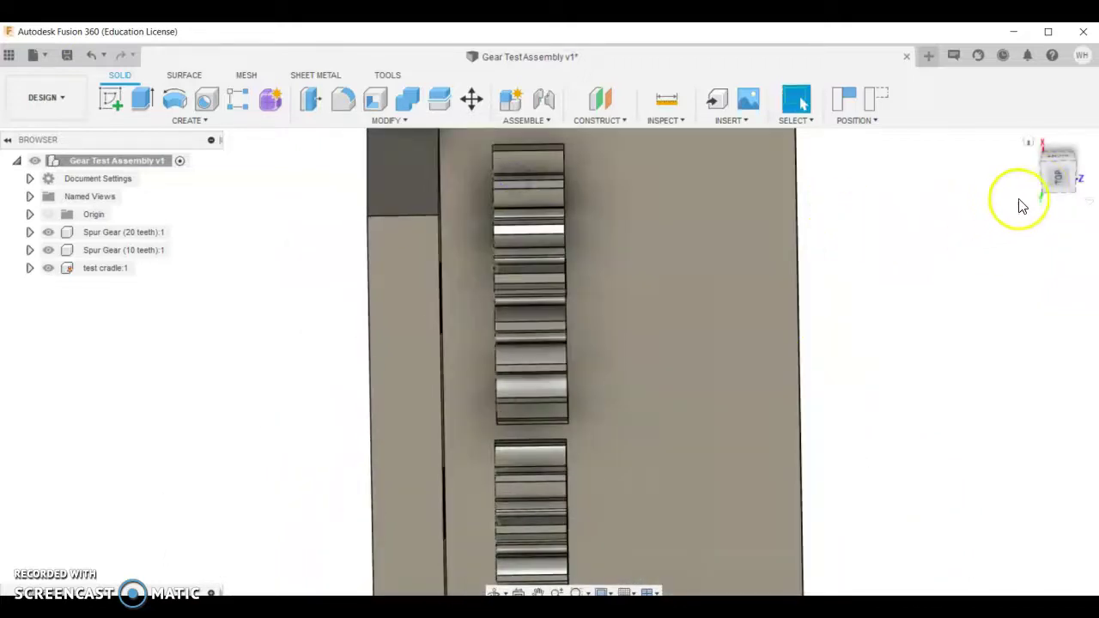
Create a Revolute joint from the front end of the 20-tooth gear's bore to the wall hole behind it, on the inner face
mouse_move(1051, 174)
left_mouse_down()
mouse_move(1028, 145)
mouse_move(982, 122)
left_mouse_up()
left_click(1029, 143)
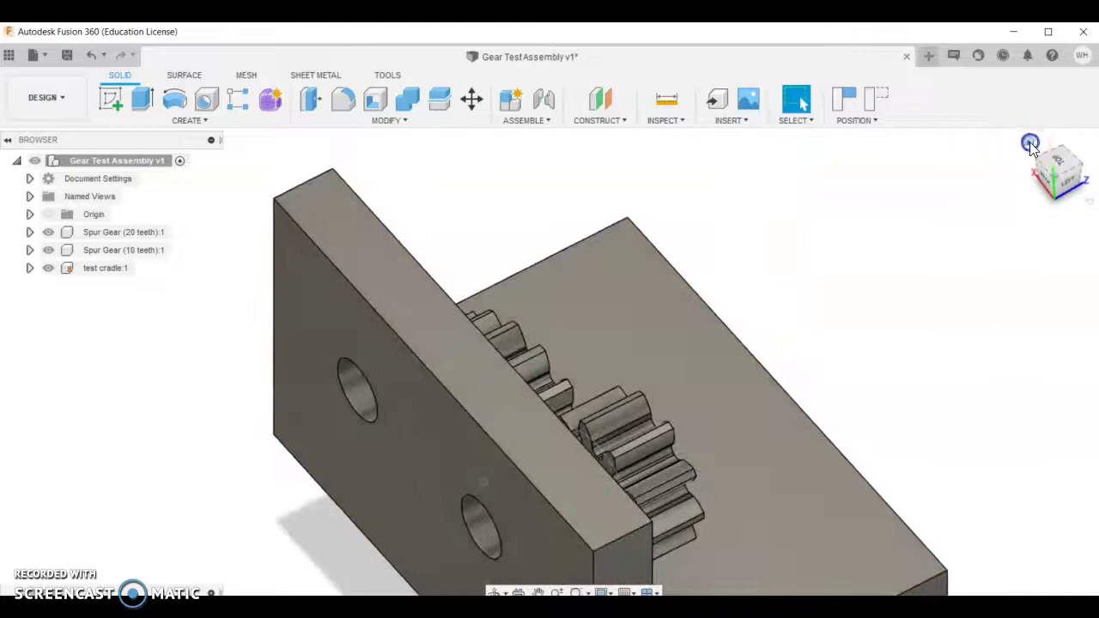
mouse_move(1094, 178)
left_mouse_down()
mouse_move(1081, 164)
mouse_move(927, 179)
mouse_move(944, 257)
left_mouse_up()
scroll(556, 267, "up", 6)
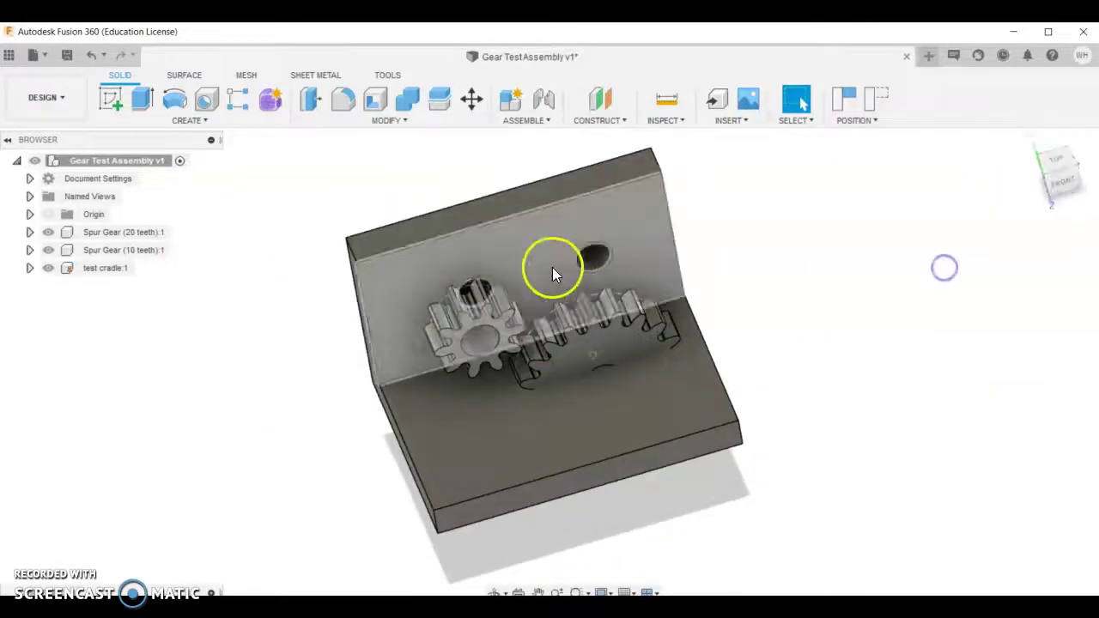
scroll(543, 234, "up", 3)
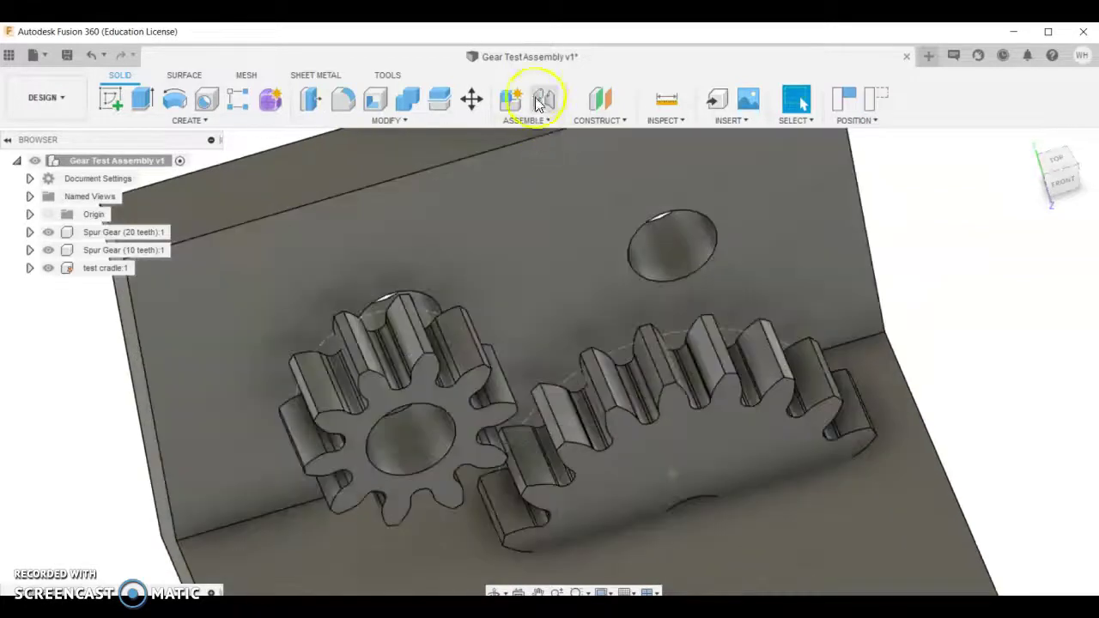
left_click(543, 101)
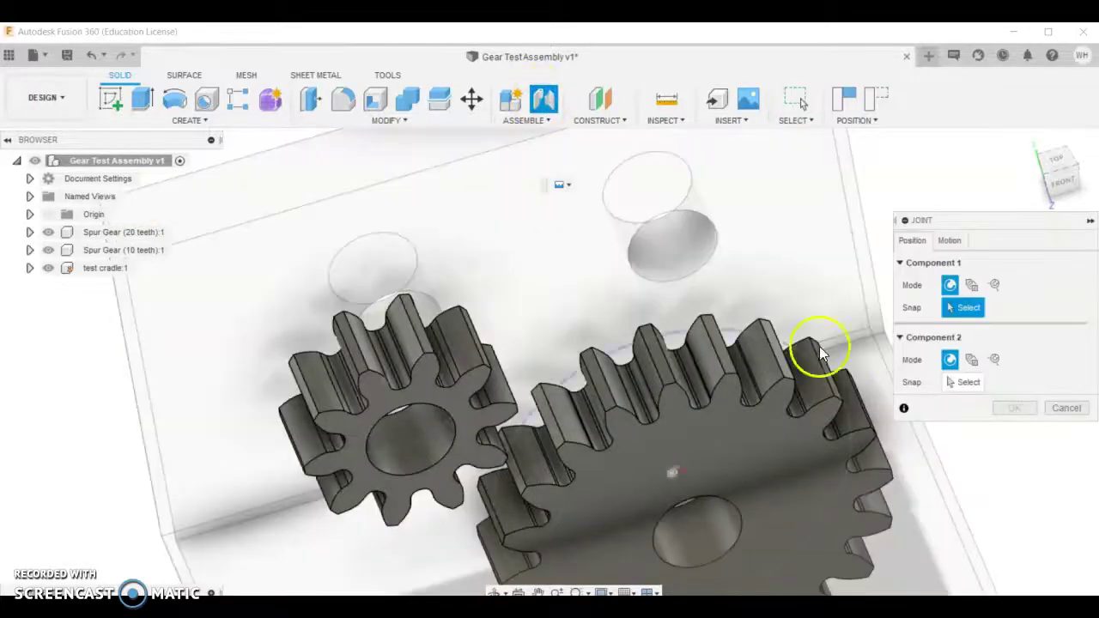
left_click(948, 241)
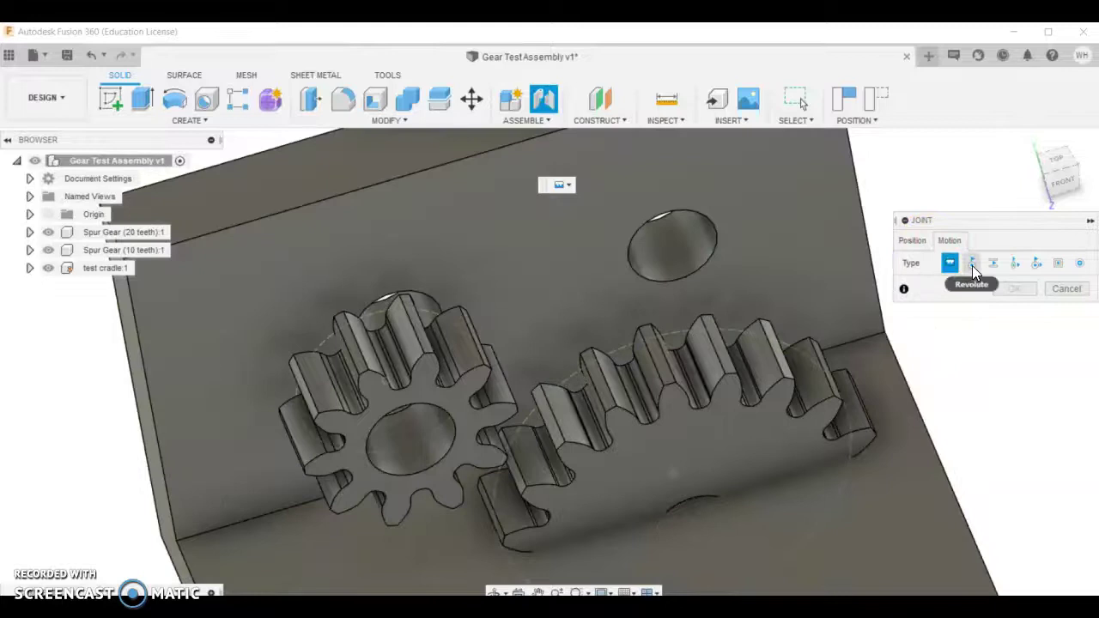
left_click(973, 266)
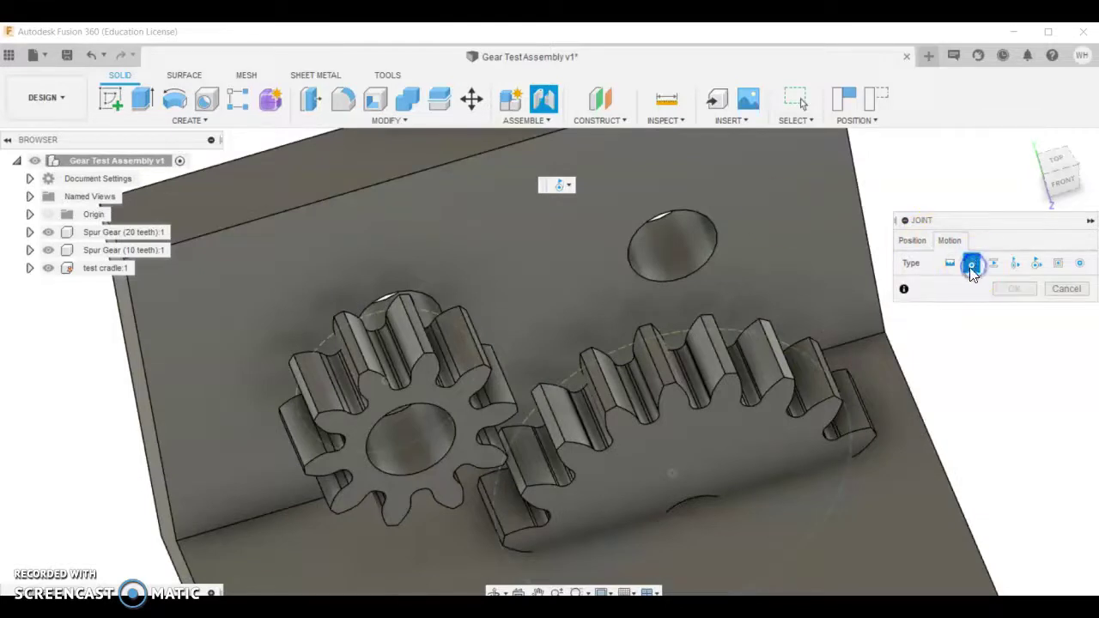
left_click(913, 241)
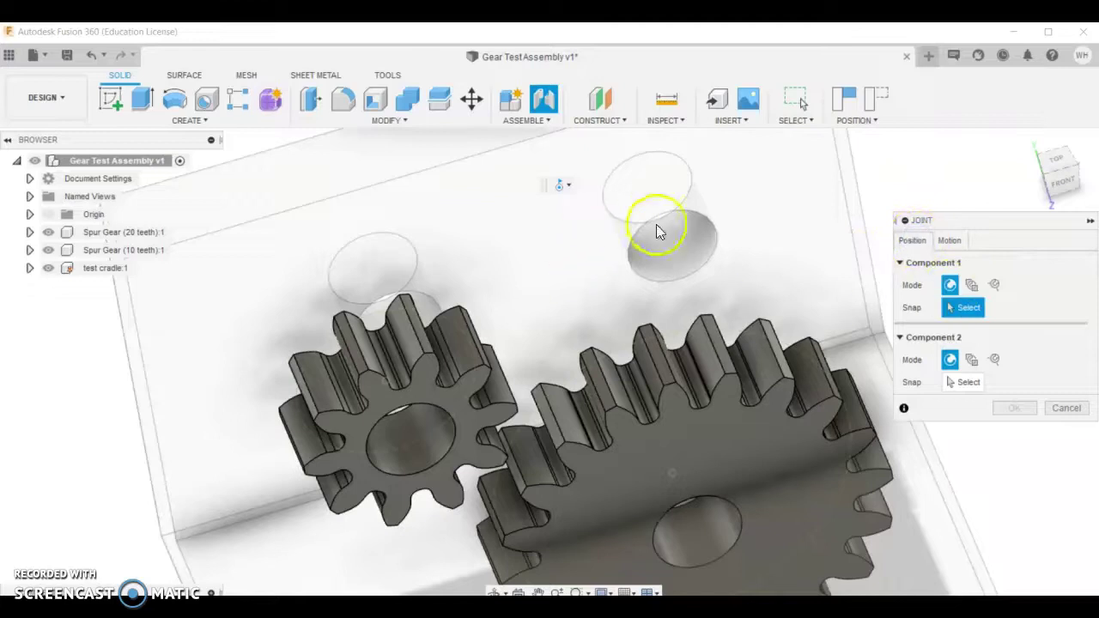
scroll(678, 481, "up", 5)
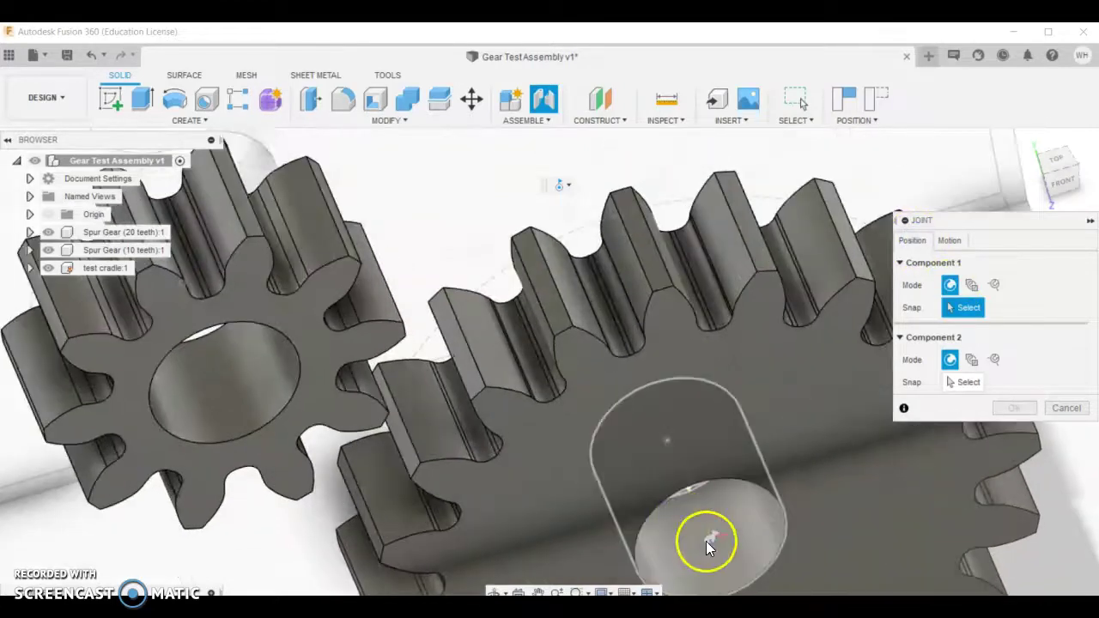
scroll(717, 558, "down", 5)
scroll(715, 553, "up", 3)
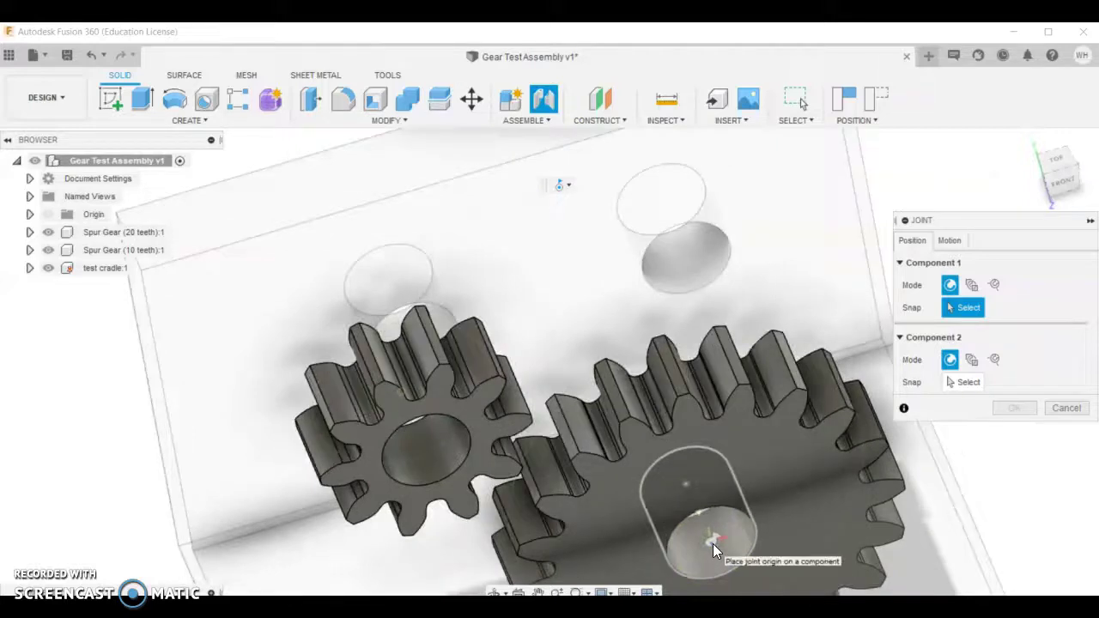
left_click(711, 536)
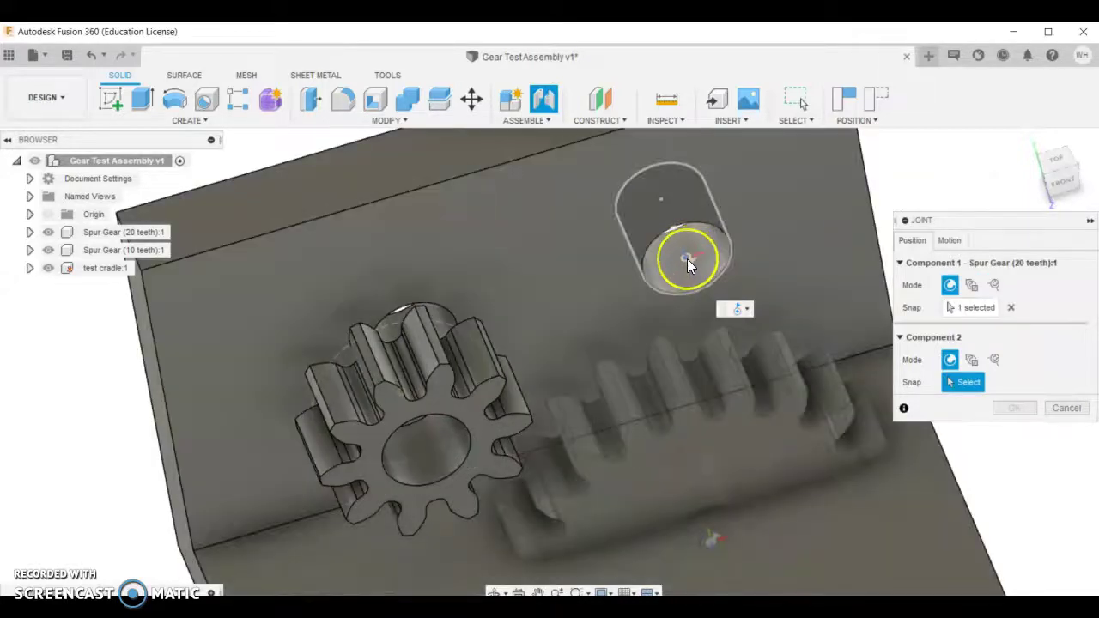
left_click(688, 263)
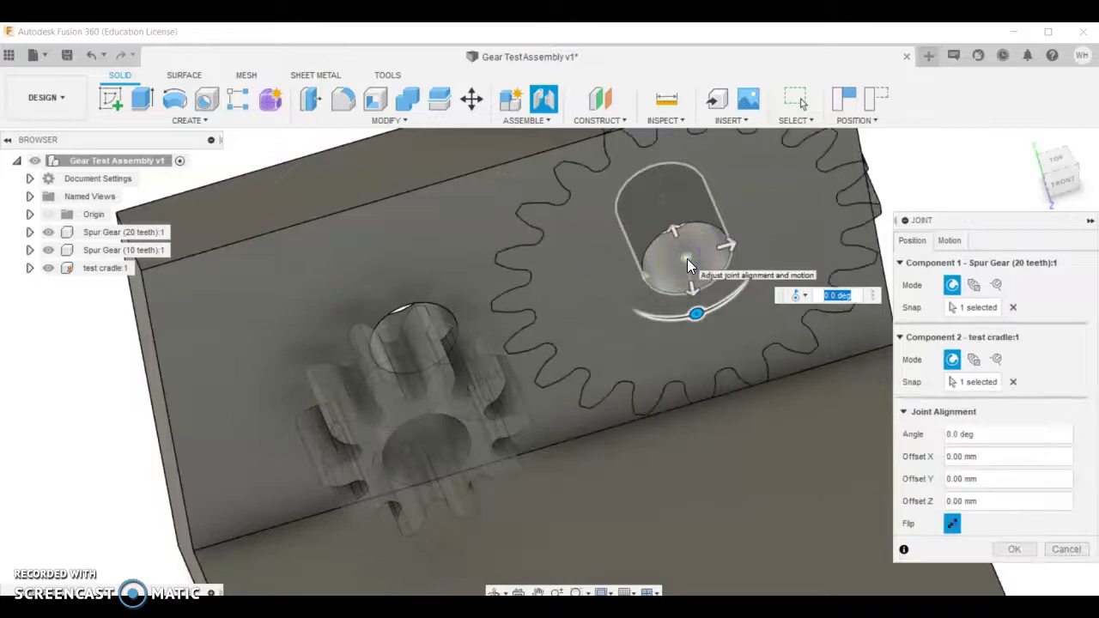
Flip the 20-tooth gear's joint alignment so the gear sits in front of the wall, and accept the joint
left_click(772, 399)
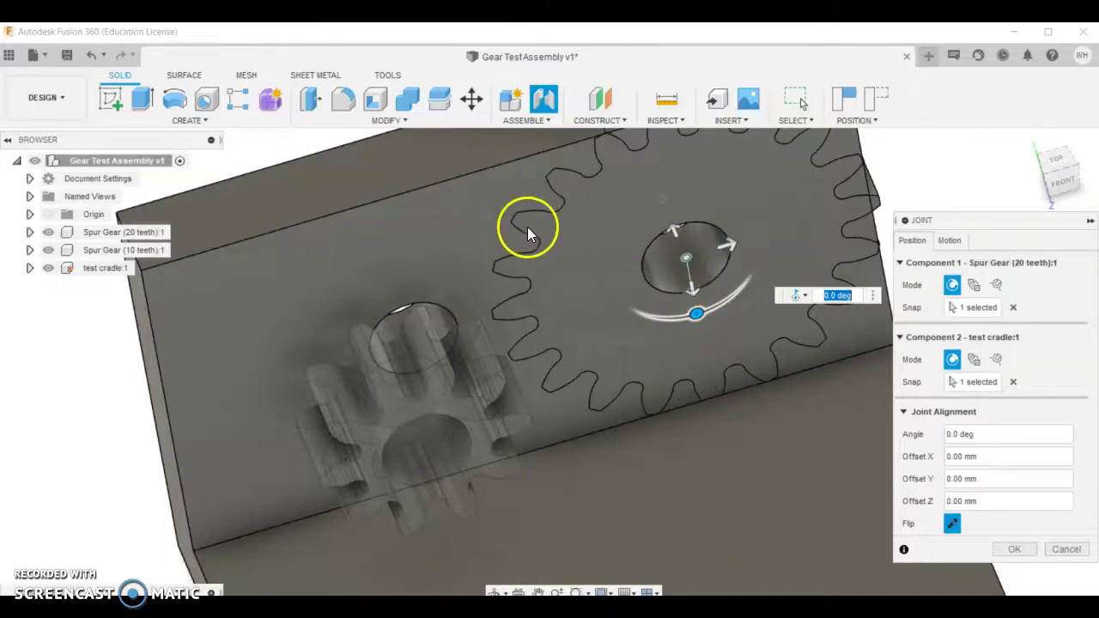
left_click(954, 526)
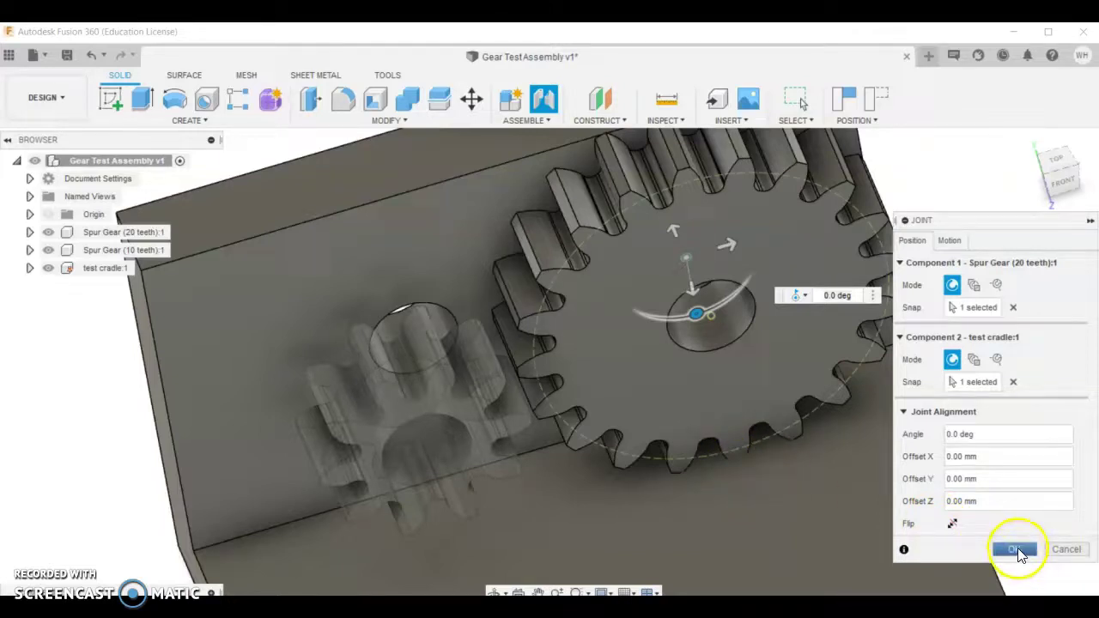
left_click(1016, 551)
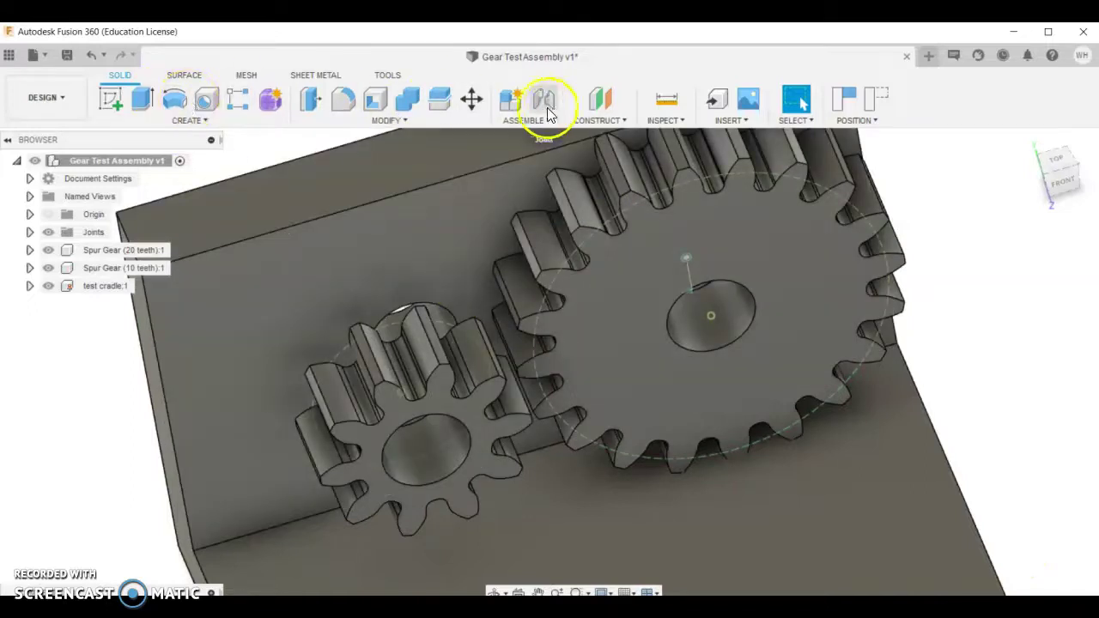
Add a Revolute joint from the rear end of the 10-tooth gear's bore to the remaining hole on the wall's inner face
left_click(544, 103)
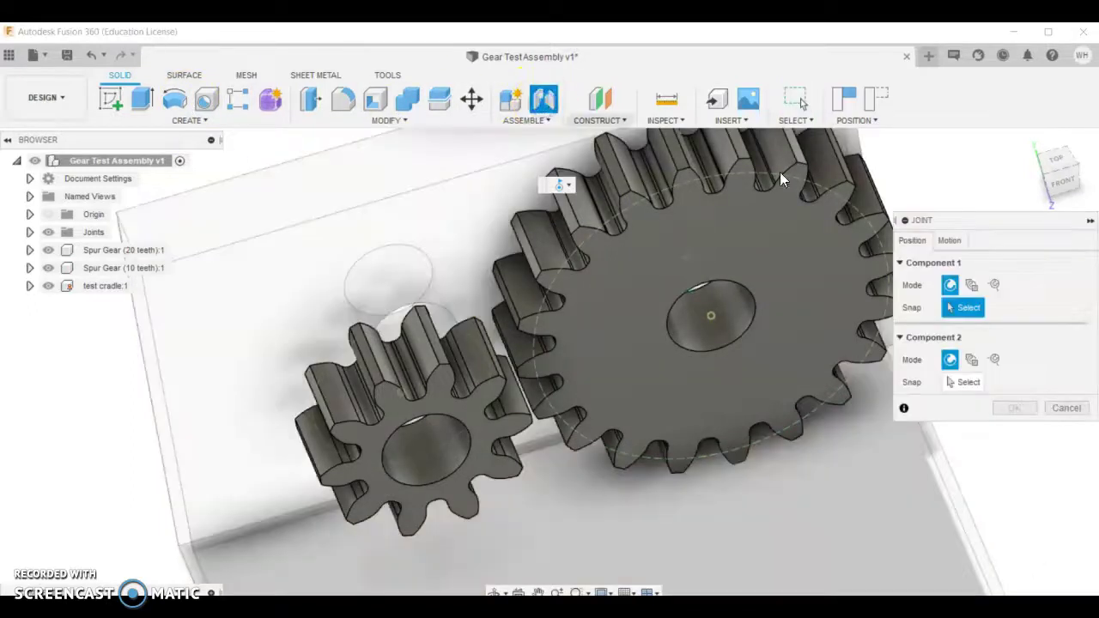
left_click(967, 243)
left_click(971, 263)
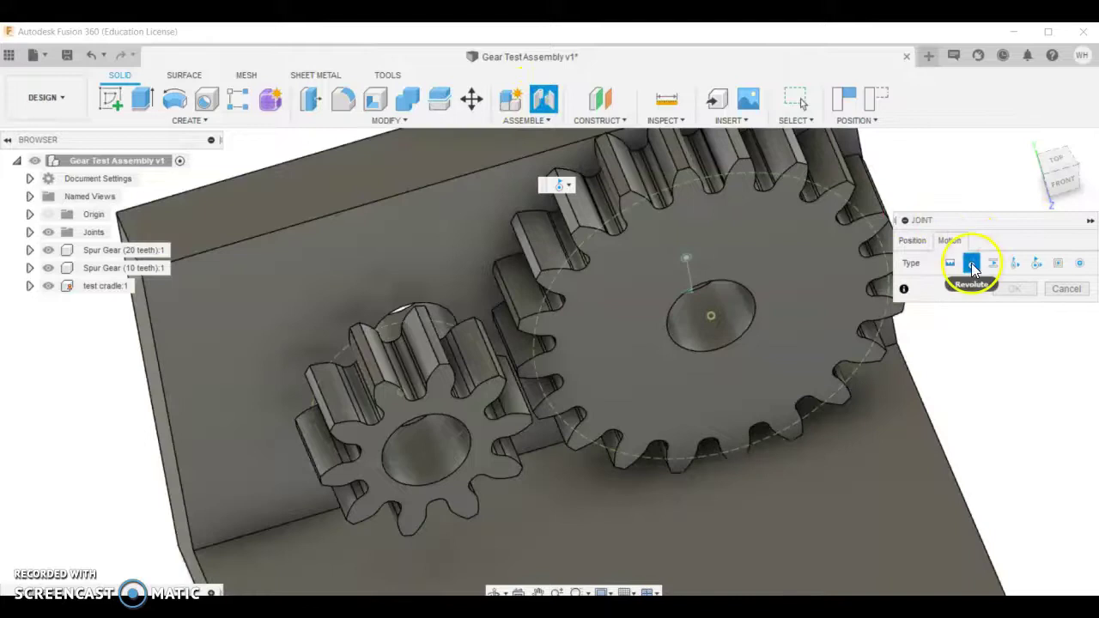
left_click(911, 240)
scroll(442, 423, "up", 4)
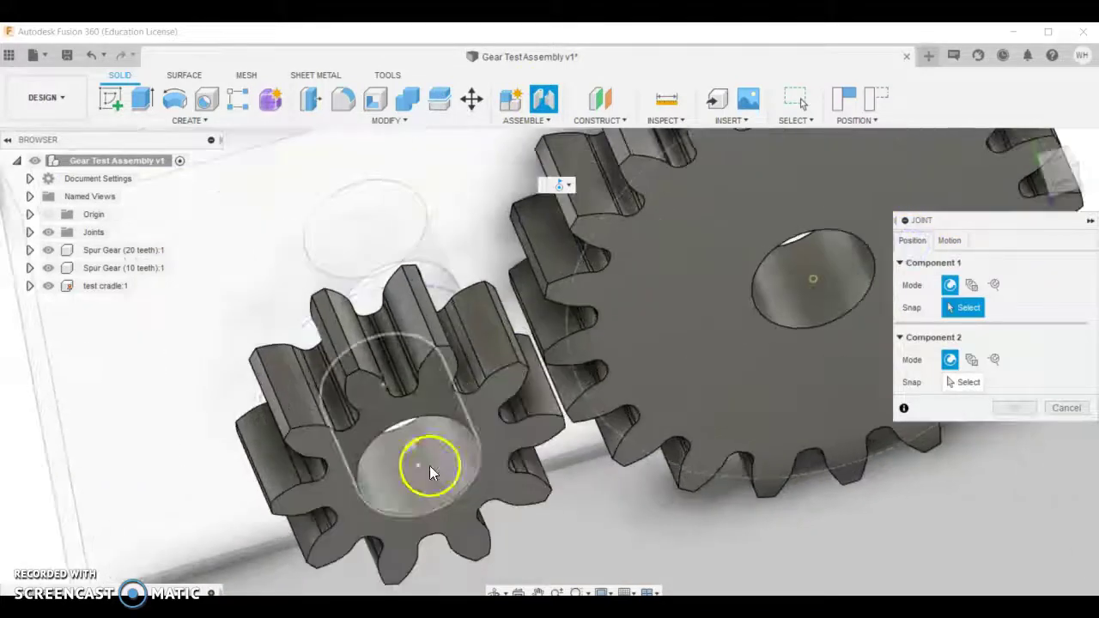
scroll(426, 477, "down", 3)
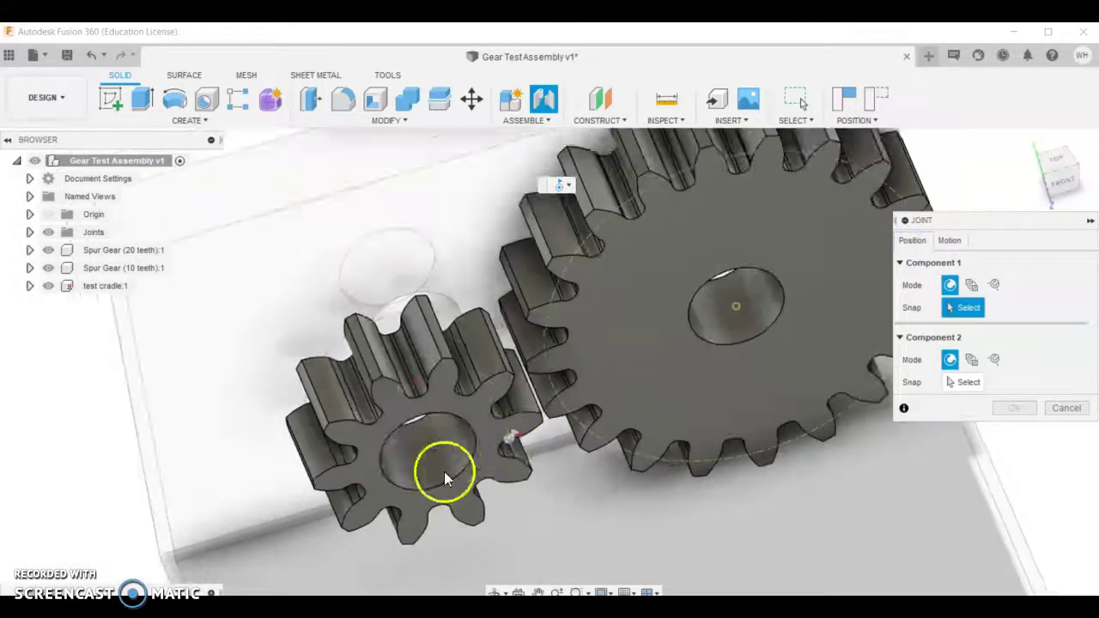
middle_click_drag(447, 478, 614, 452, "shift")
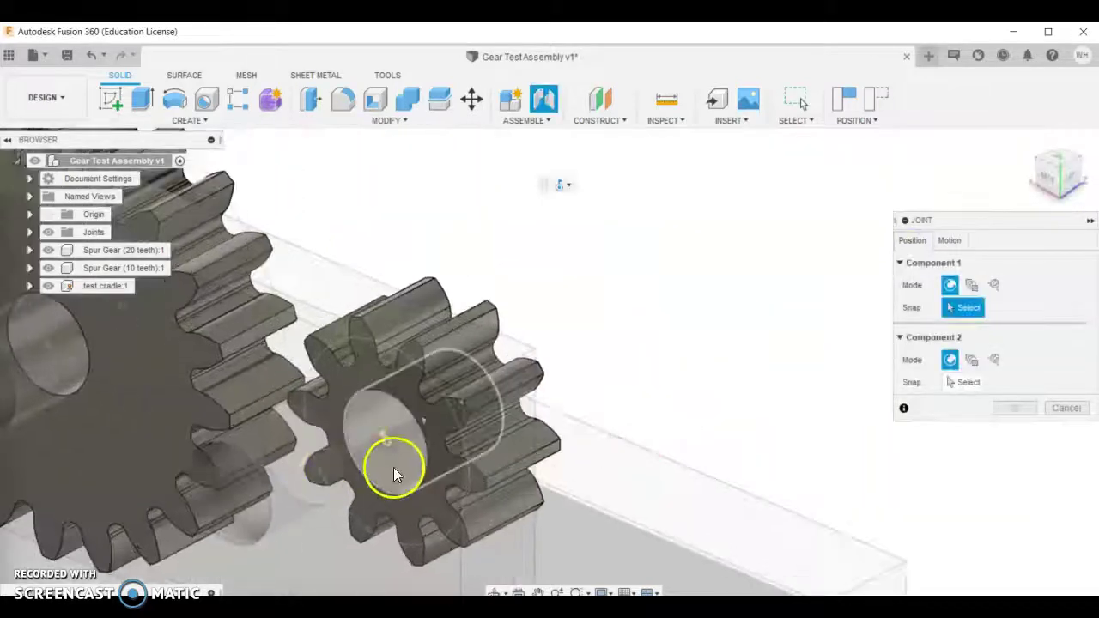
left_click(385, 444)
scroll(614, 370, "up", 4)
scroll(611, 369, "down", 5)
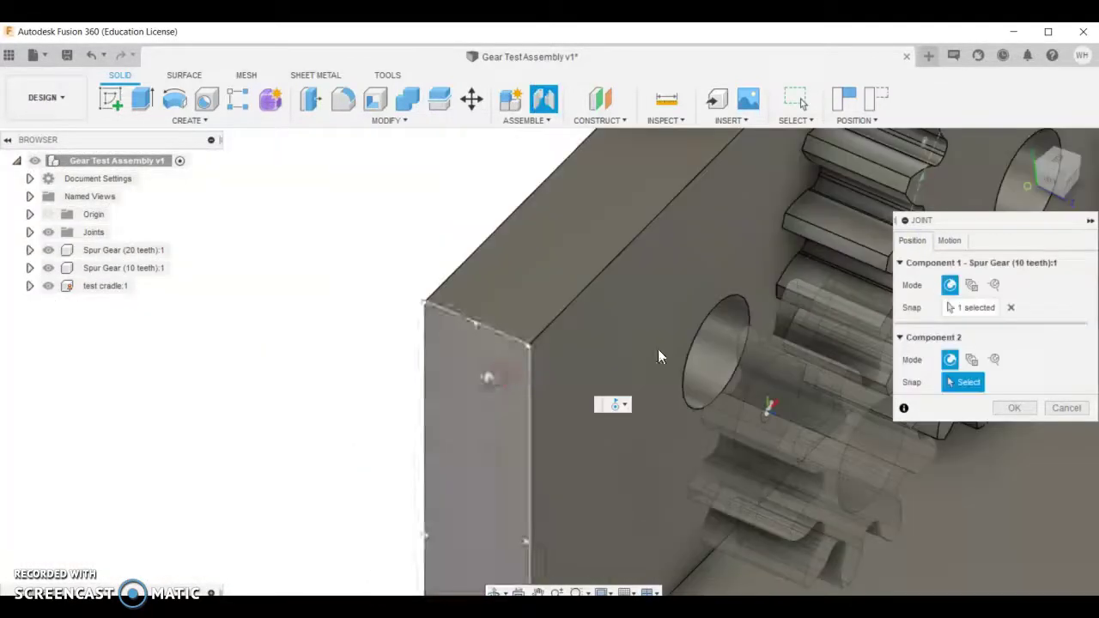
left_click(575, 288)
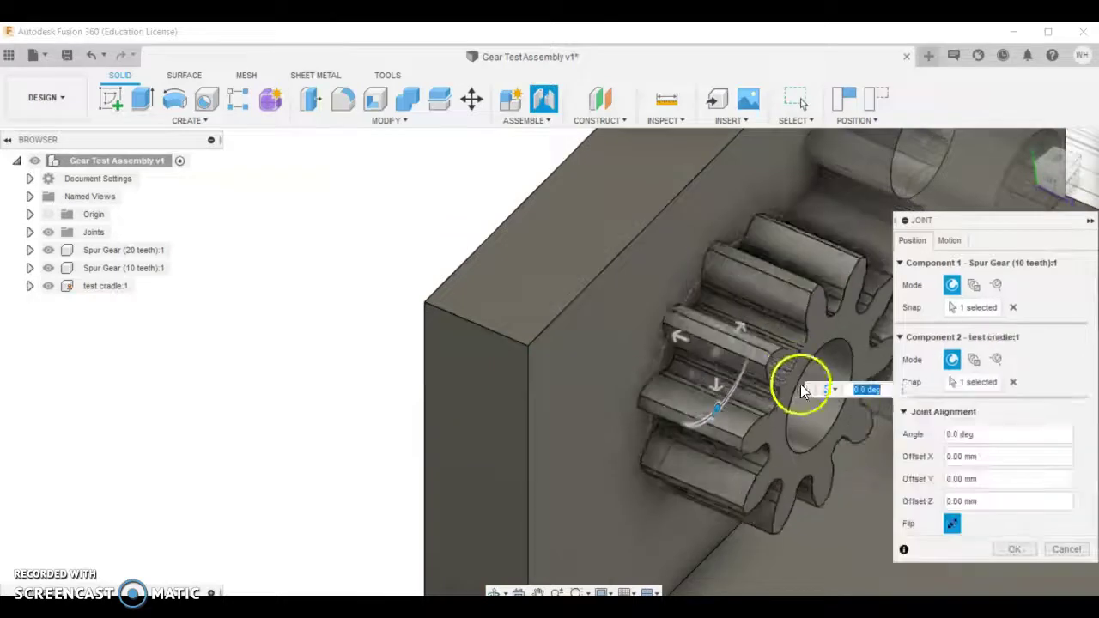
left_click(1020, 553)
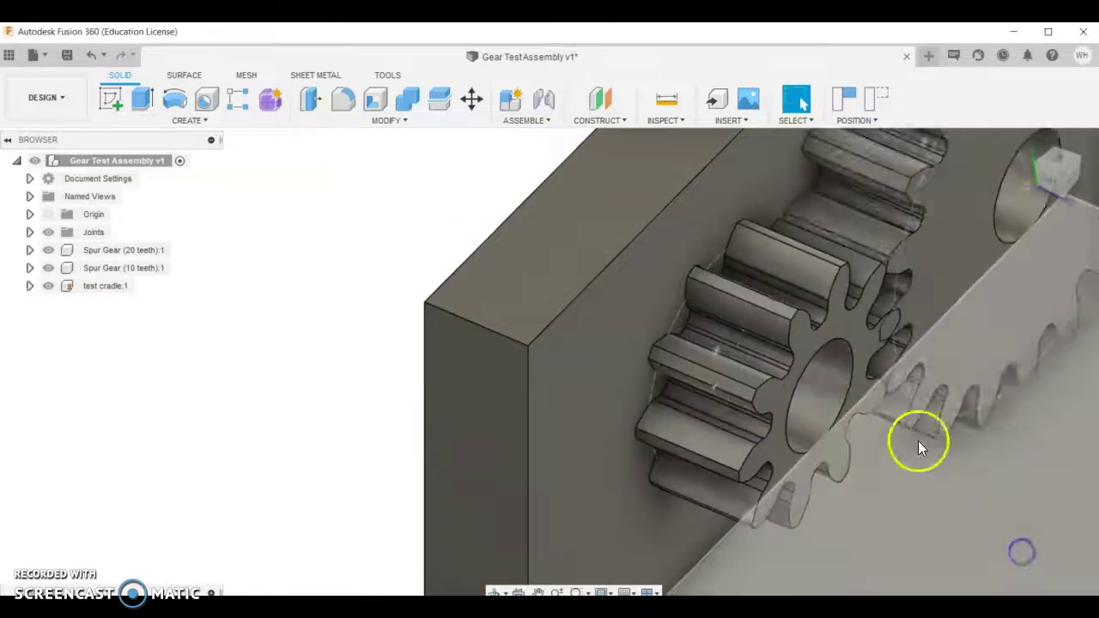
Rotate the gears by hand so a tooth of the 10-tooth gear sits in a gap between the 20-tooth gear's teeth
scroll(970, 379, "down", 3)
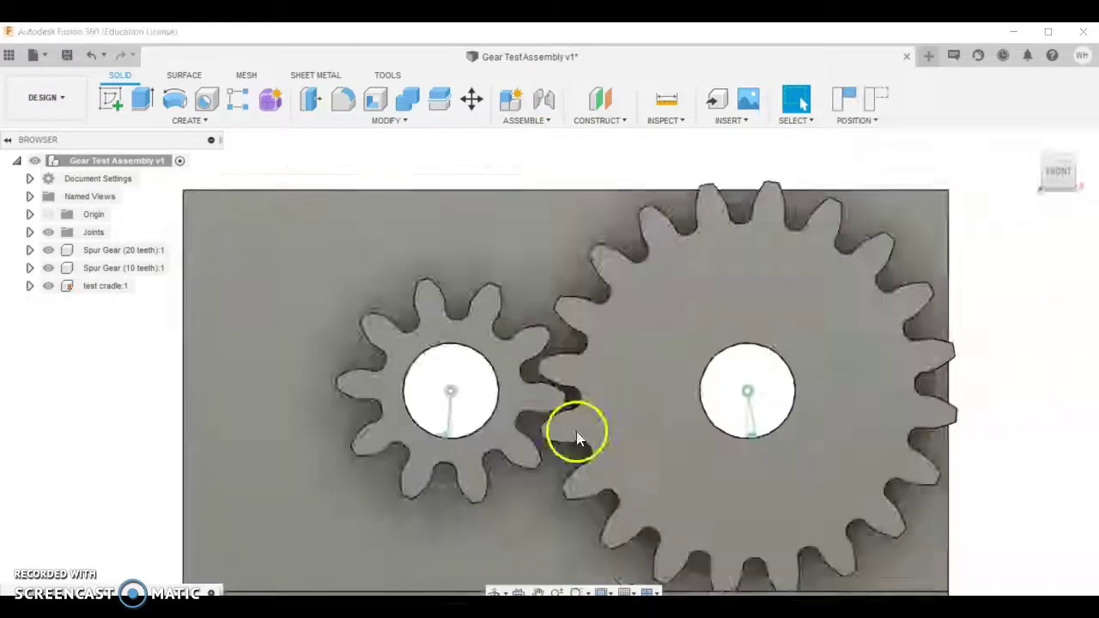
scroll(550, 390, "up", 3)
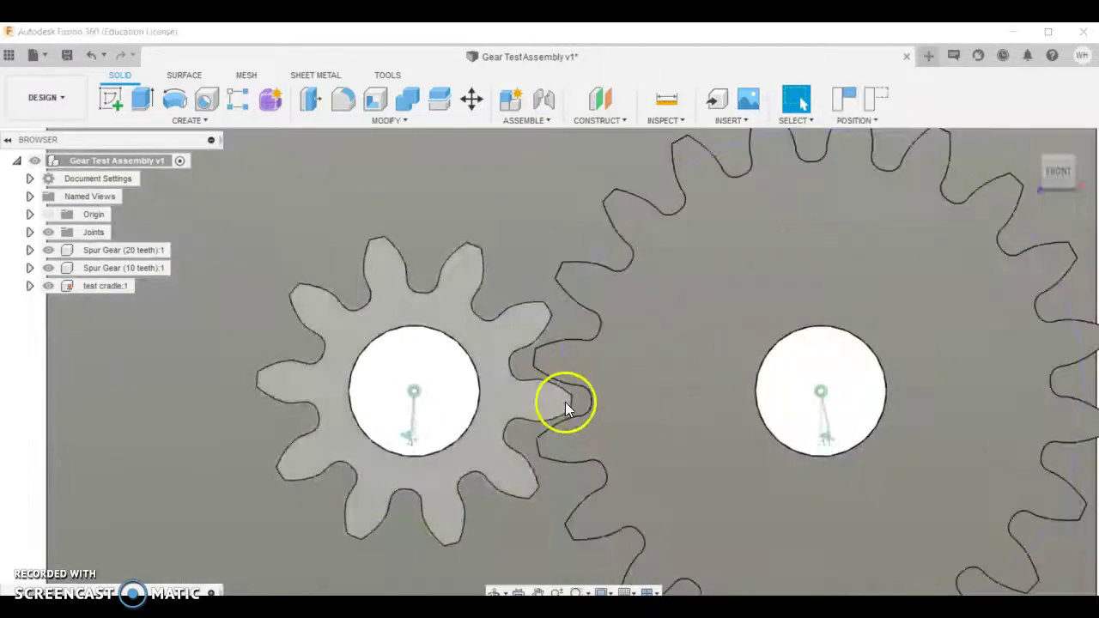
left_click_drag(586, 344, 570, 385)
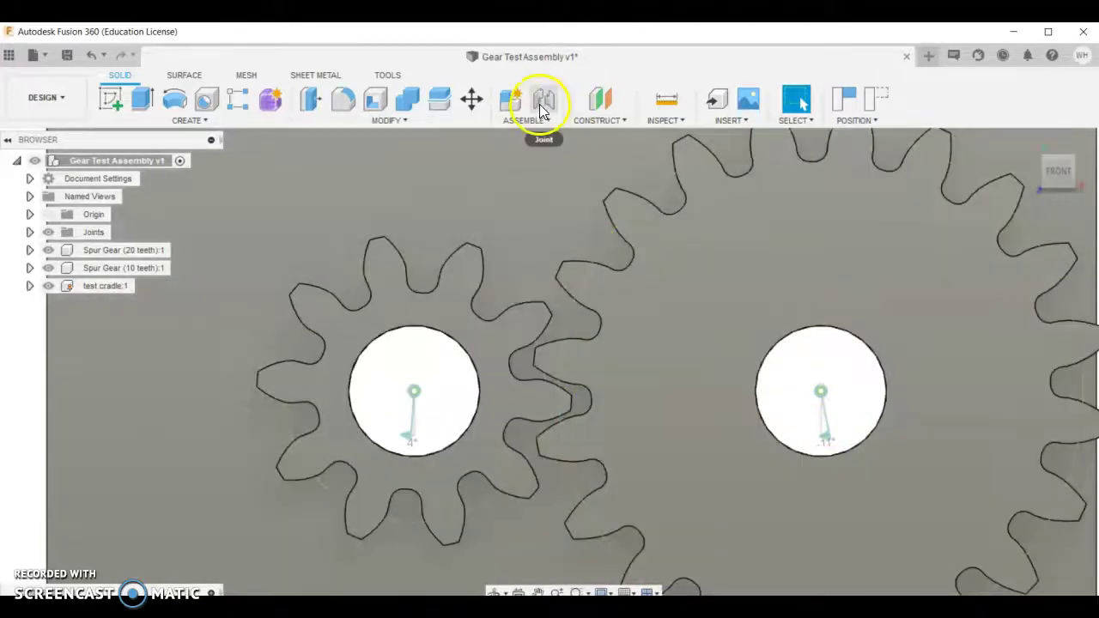
Start a Motion Link, capturing the gears' current position, and choose the revolute joints of the 10-tooth and 20-tooth gears
left_click(542, 103)
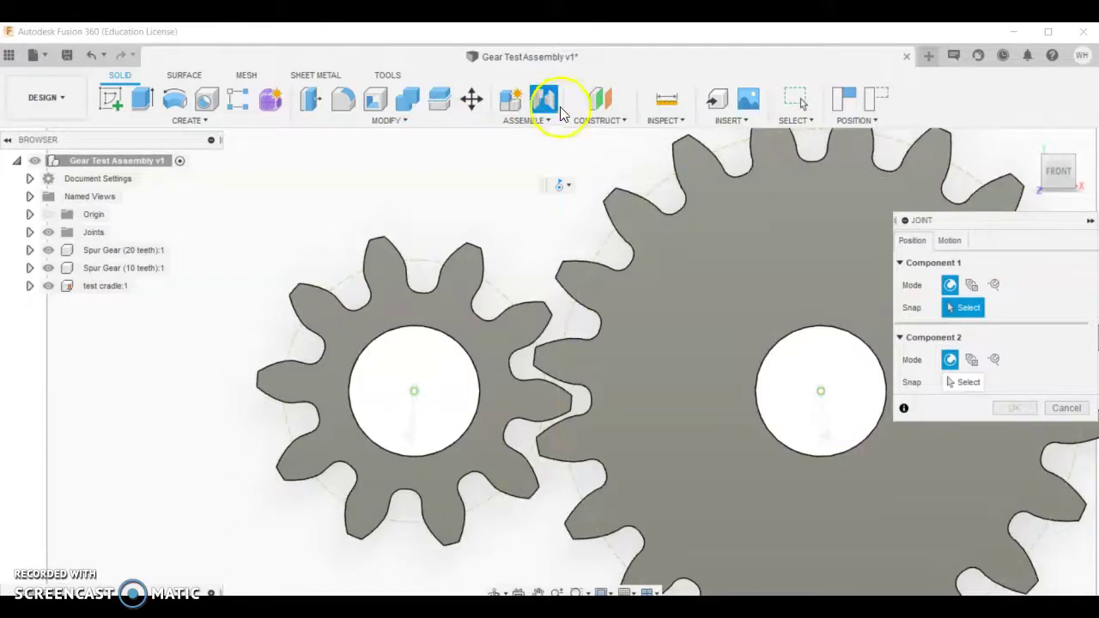
left_click(1076, 404)
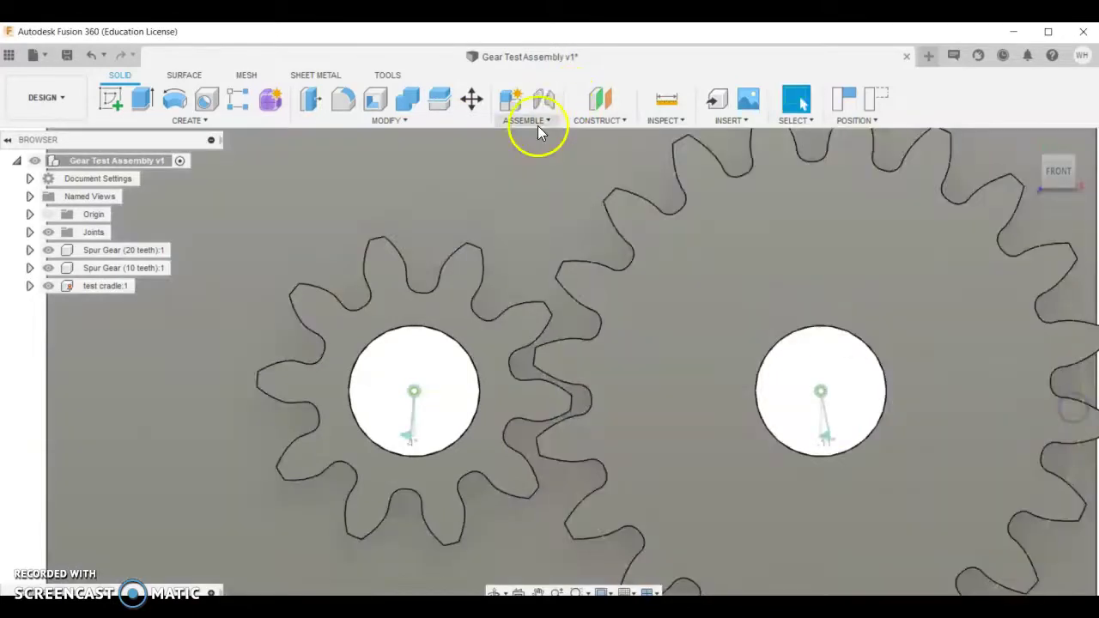
left_click(537, 121)
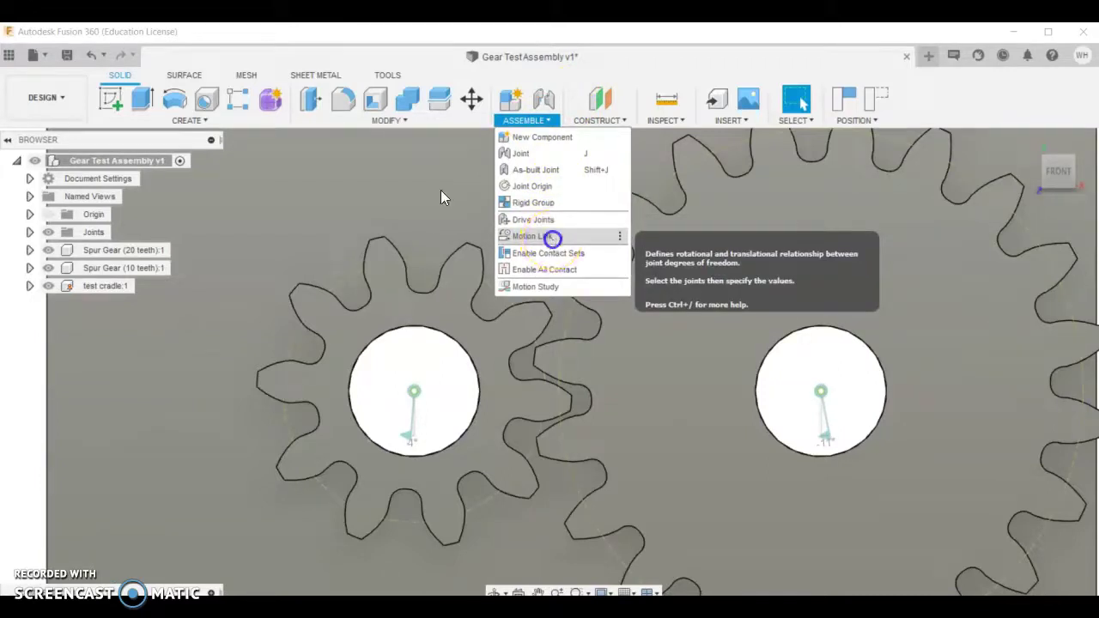
left_click(552, 239)
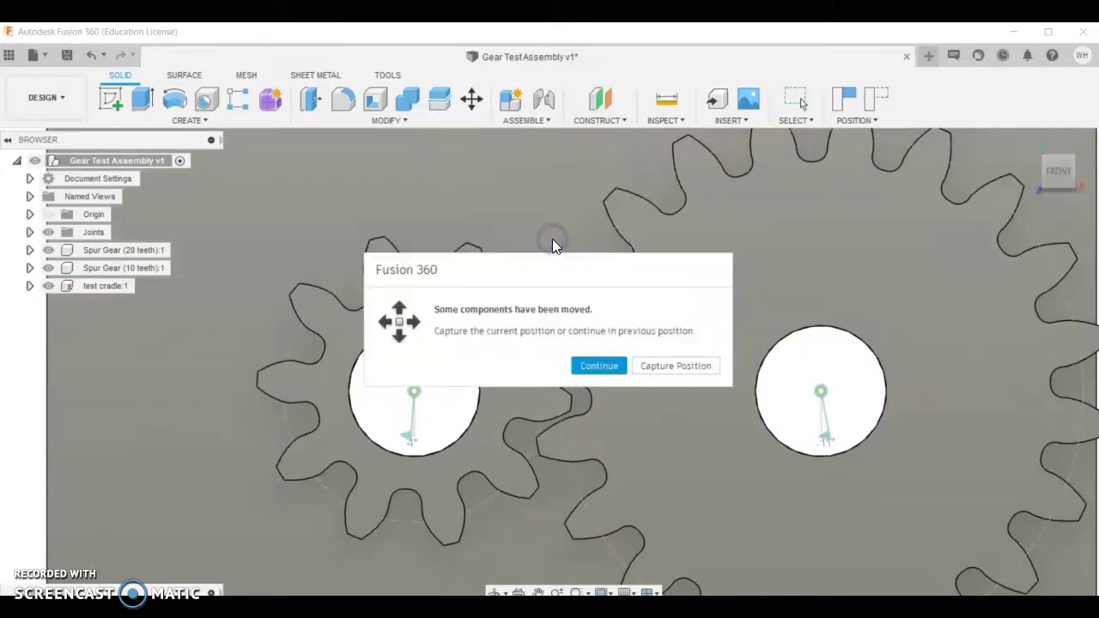
left_click(657, 370)
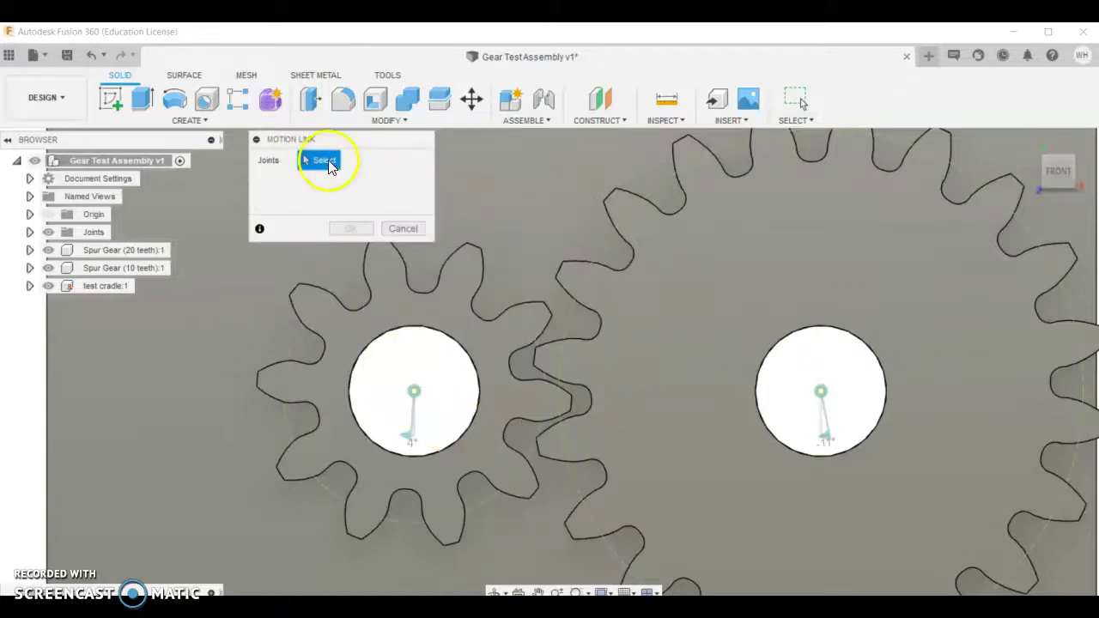
left_click(407, 438)
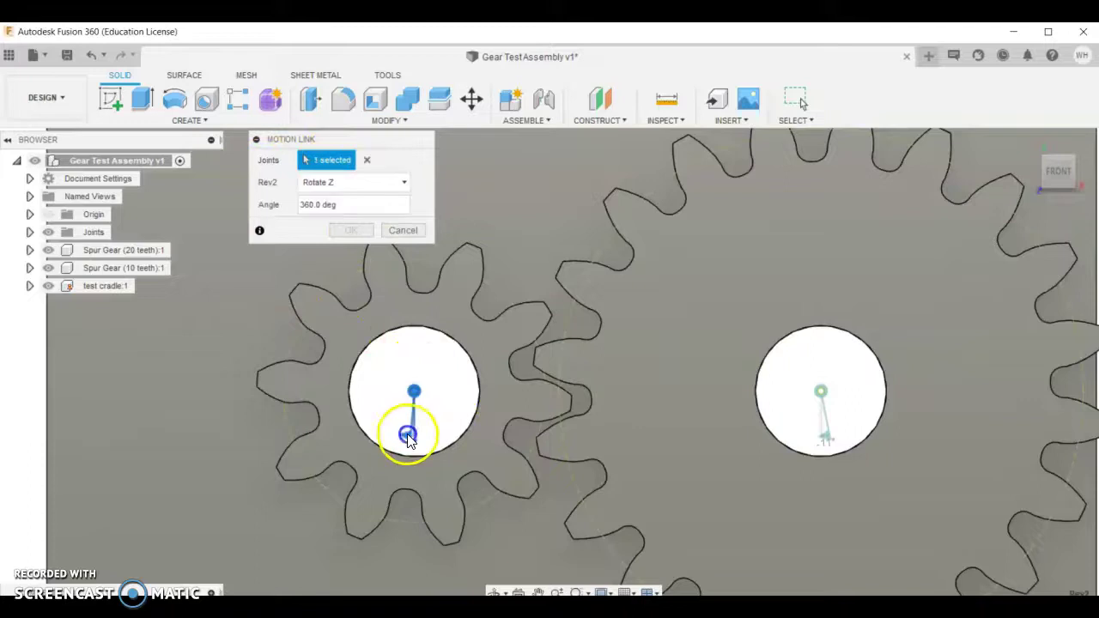
left_click(829, 438)
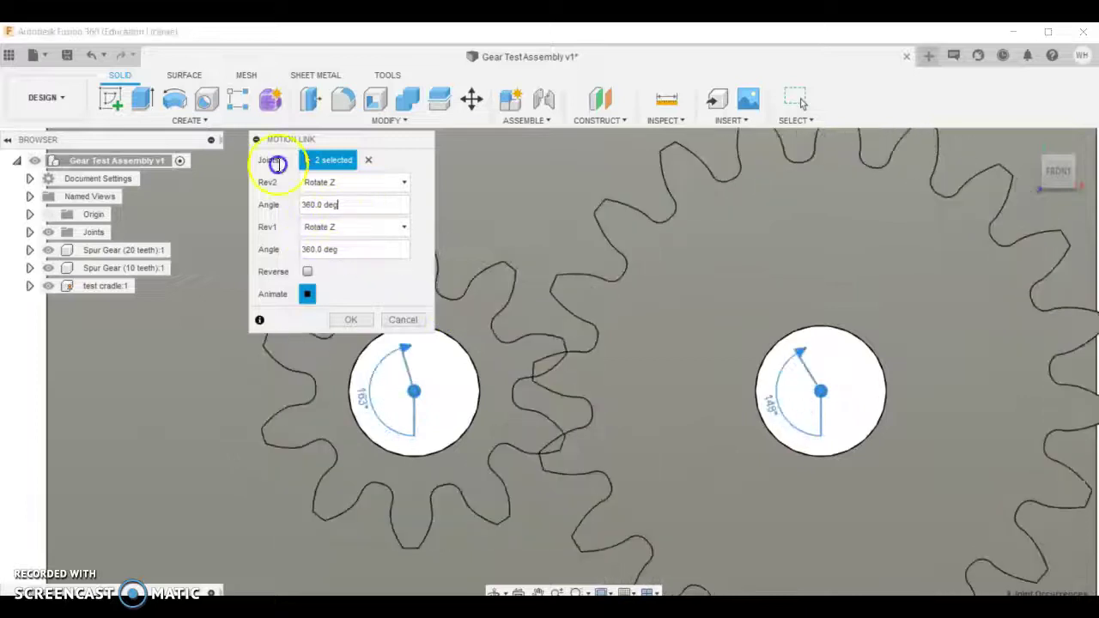
Set the motion link angle for the 10-tooth gear's joint to 360 * ( 20 / 10 )
left_click_drag(348, 206, 280, 194)
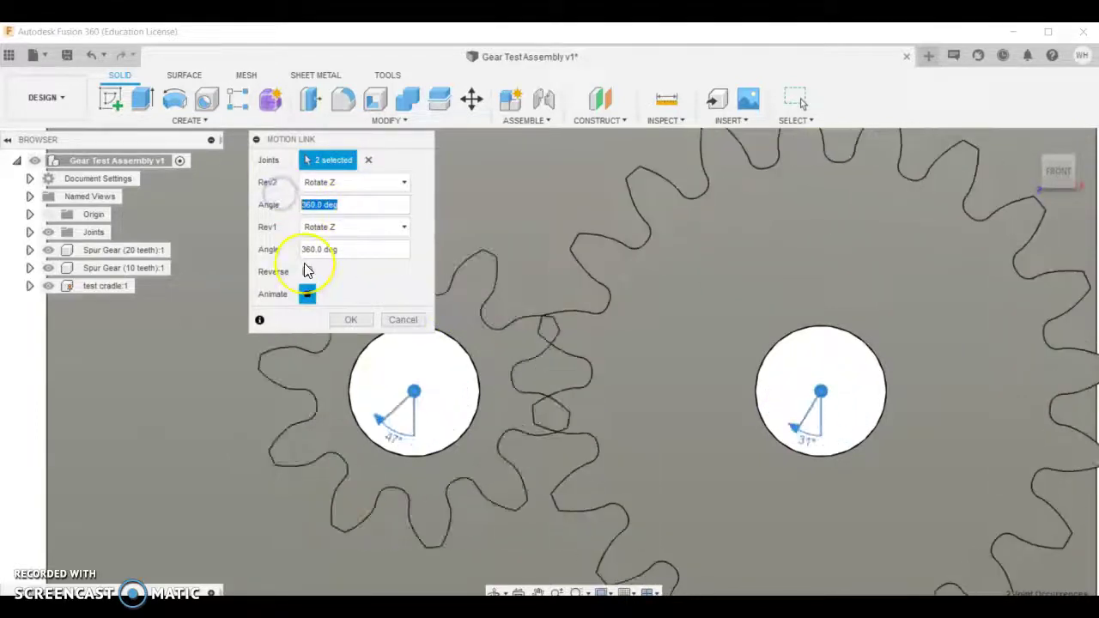
left_click(344, 206)
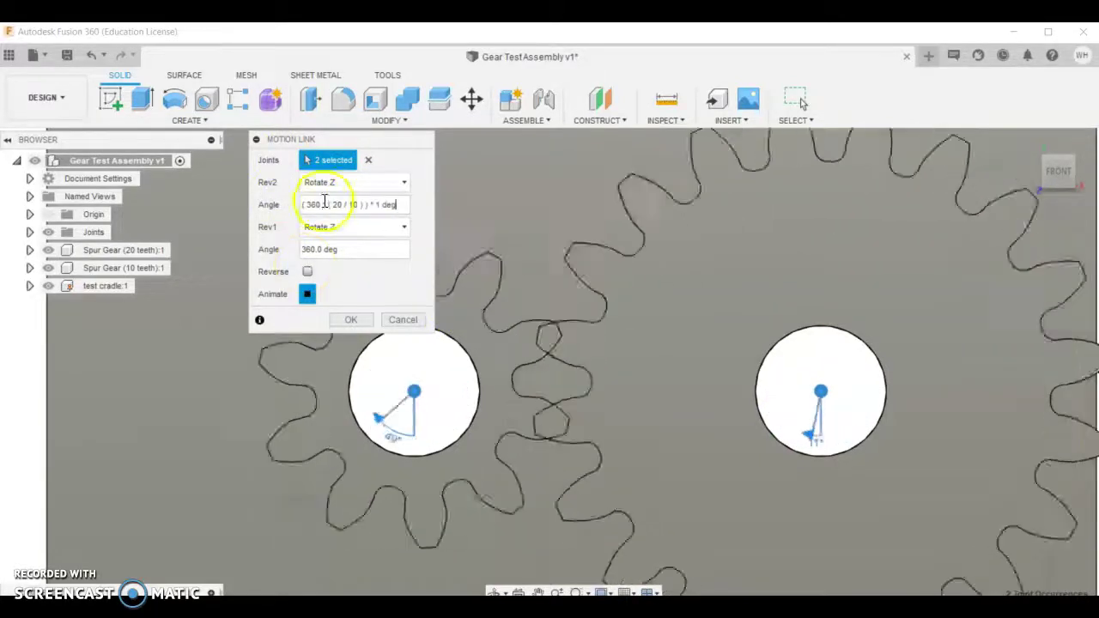
left_click(392, 213)
left_click_drag(392, 213, 363, 198)
key("BackSpace")
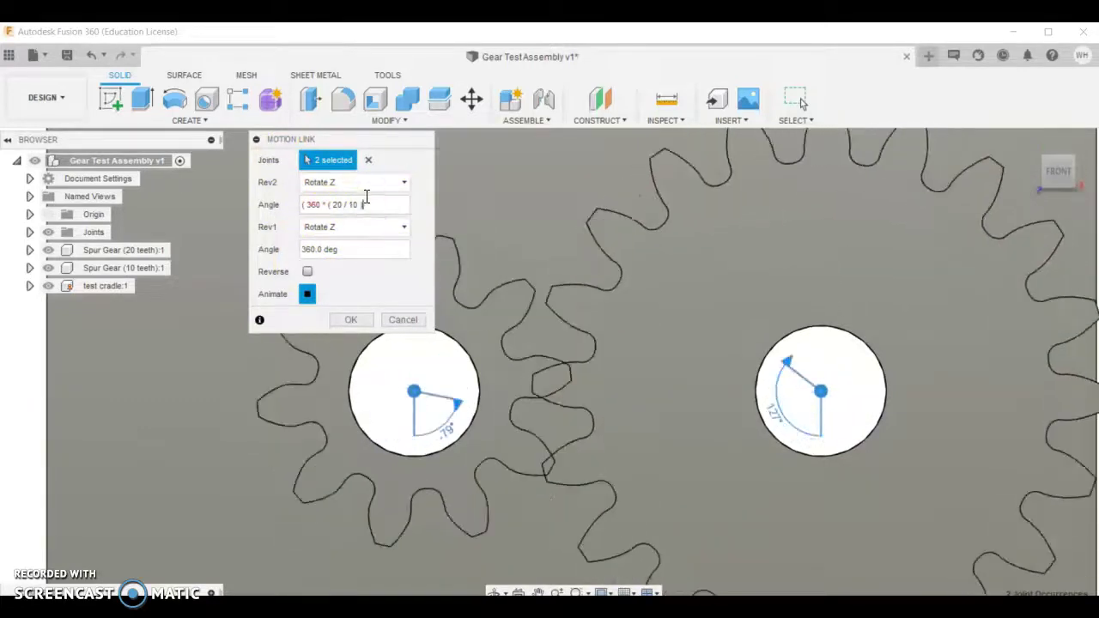
left_click_drag(308, 206, 245, 165)
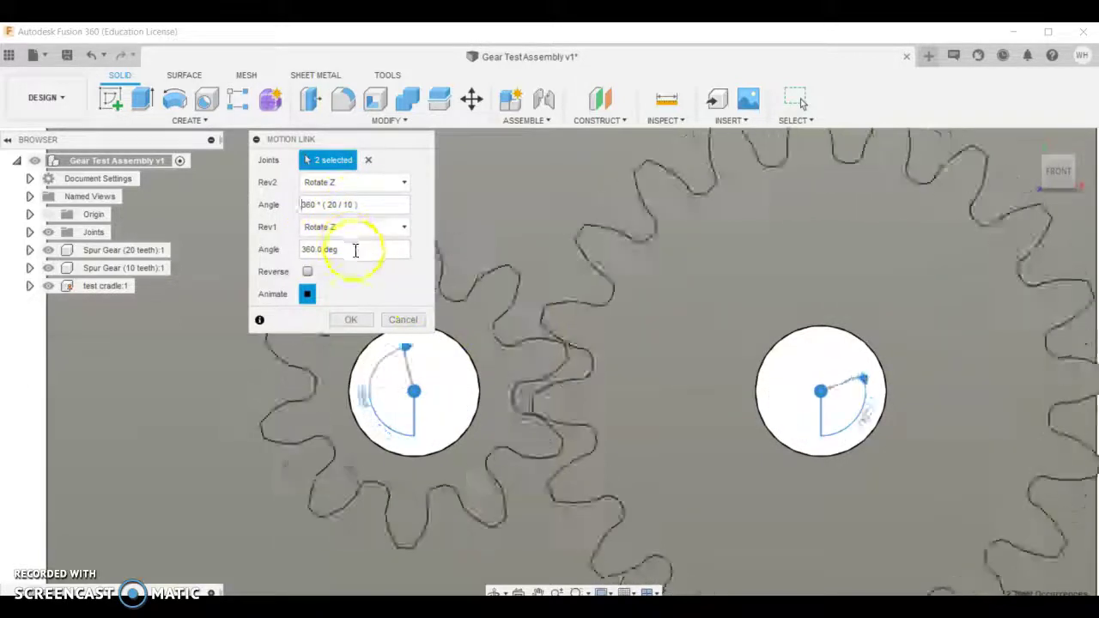
Set the 20-tooth gear's link angle to -360 deg so the gears turn in opposite directions, and accept the motion link
left_click(355, 249)
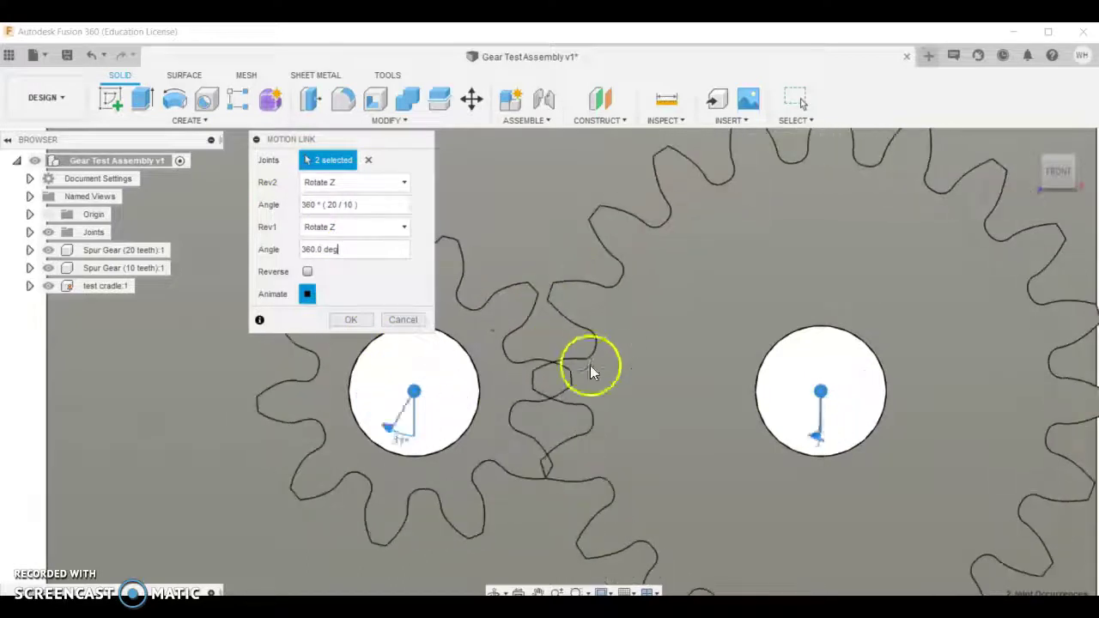
left_click(332, 248)
left_click(302, 249)
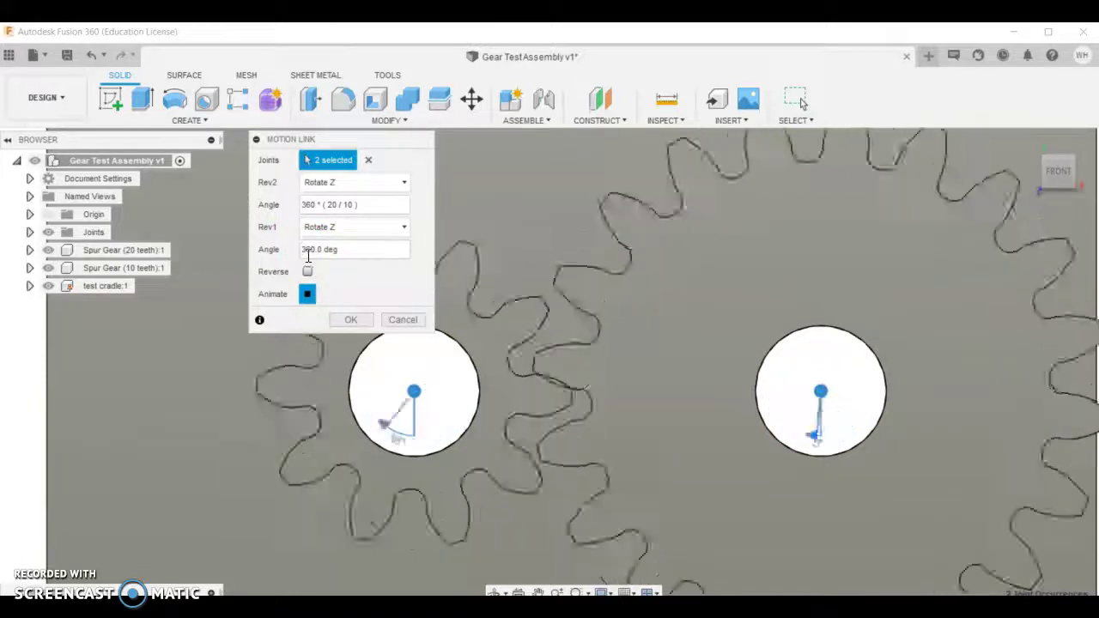
type("-")
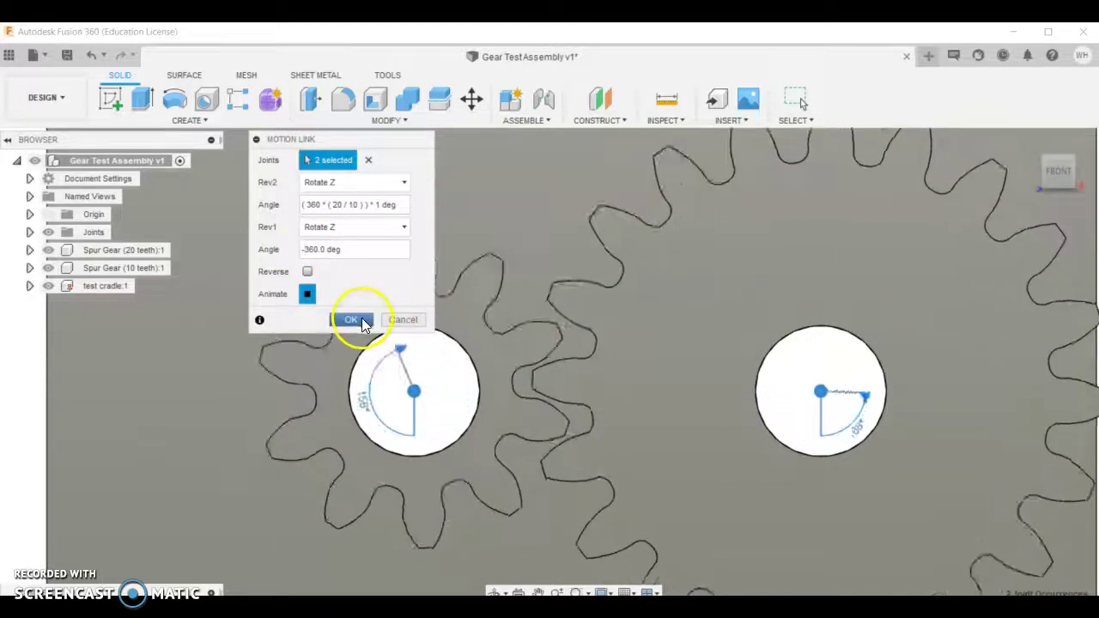
left_click(351, 321)
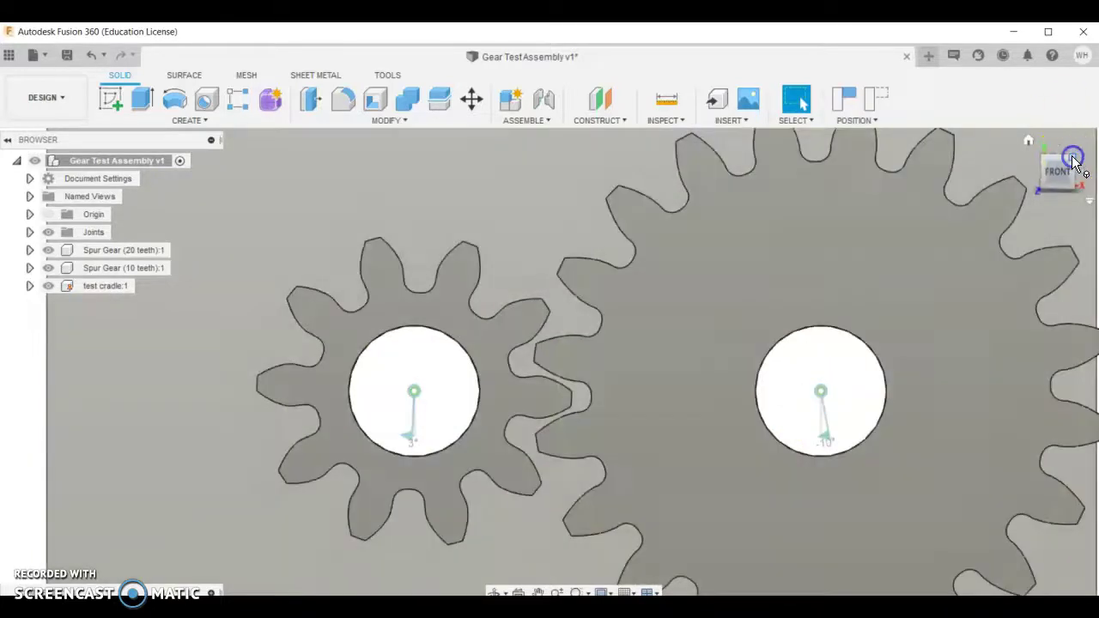
Turn the linked gears in an isometric view to examine how they mesh and how they fit on the cradle
left_click(1073, 159)
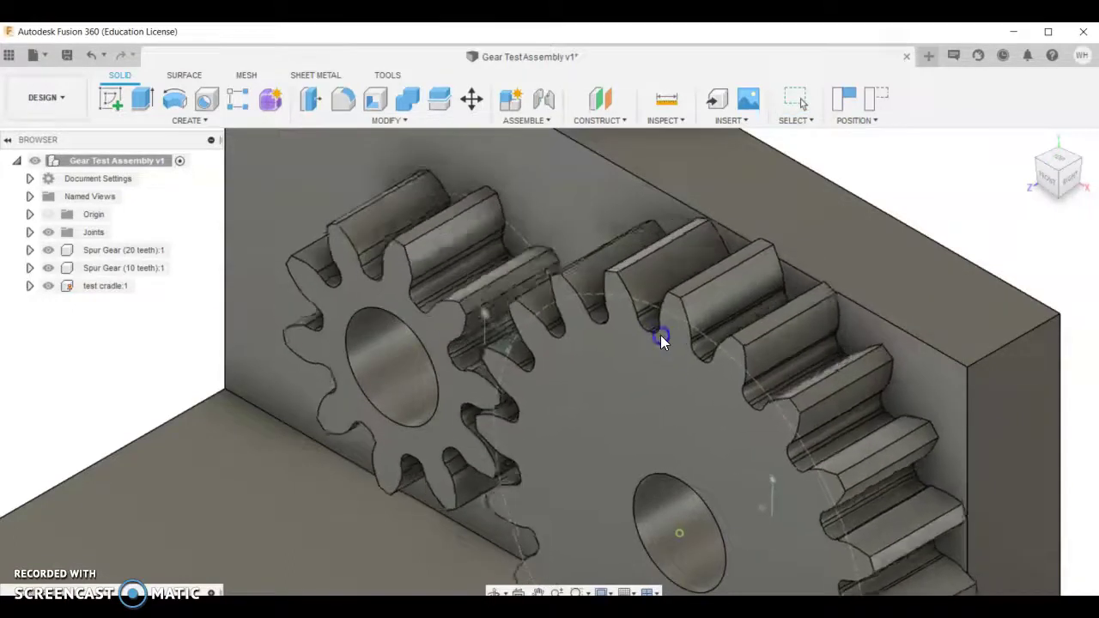
left_click_drag(602, 327, 591, 329)
scroll(606, 461, "down", 3)
scroll(676, 386, "down", 3)
scroll(746, 518, "up", 5)
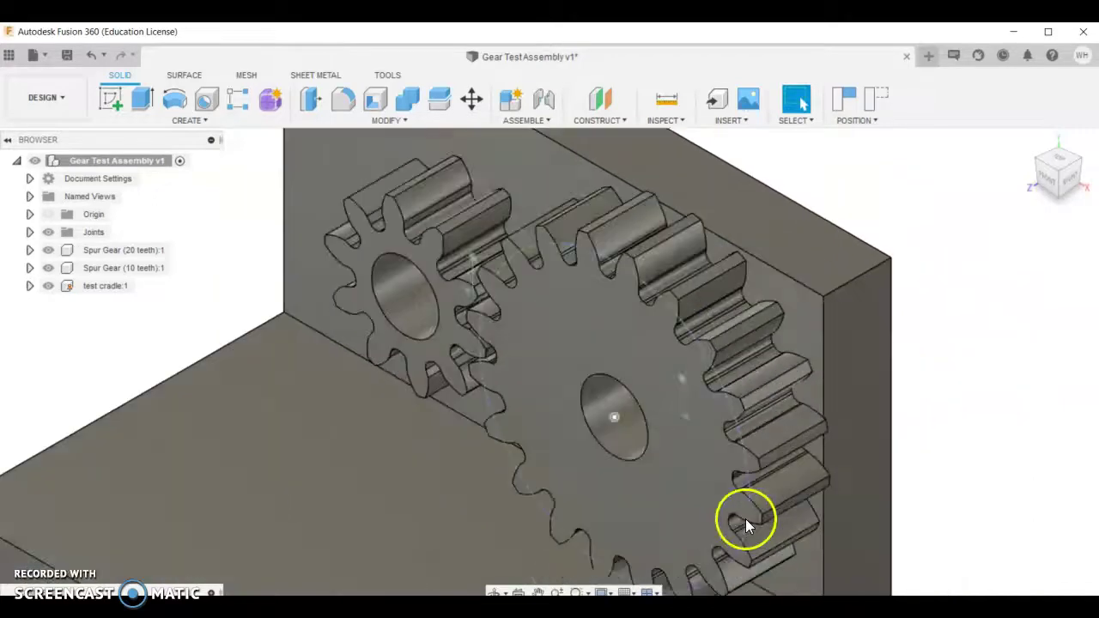
scroll(771, 512, "down", 5)
scroll(667, 467, "up", 4)
scroll(667, 468, "down", 4)
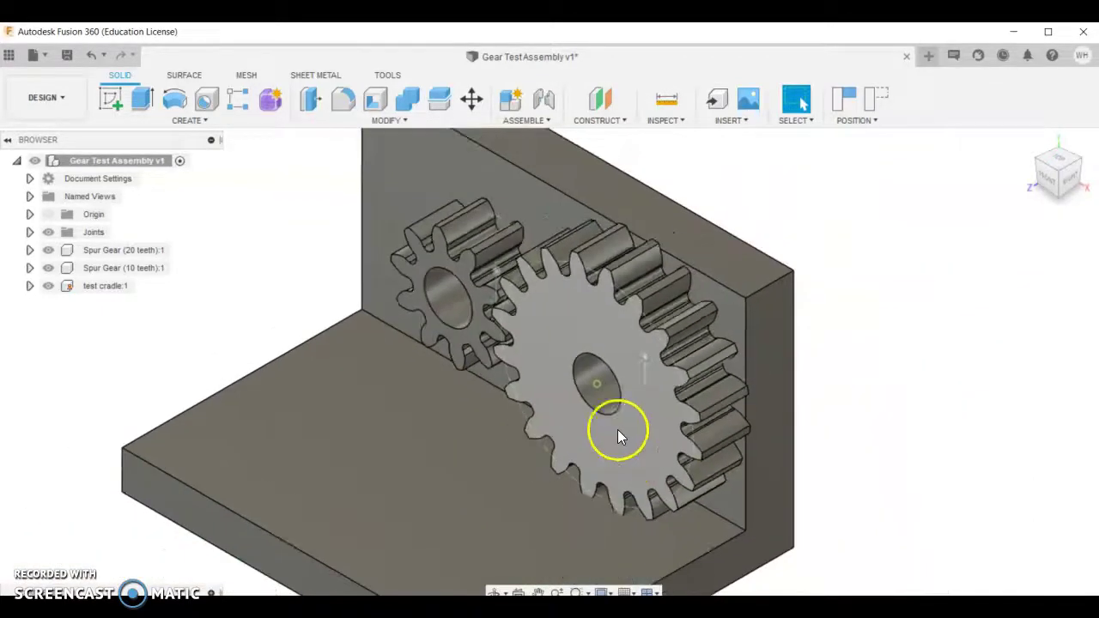
scroll(589, 344, "up", 3)
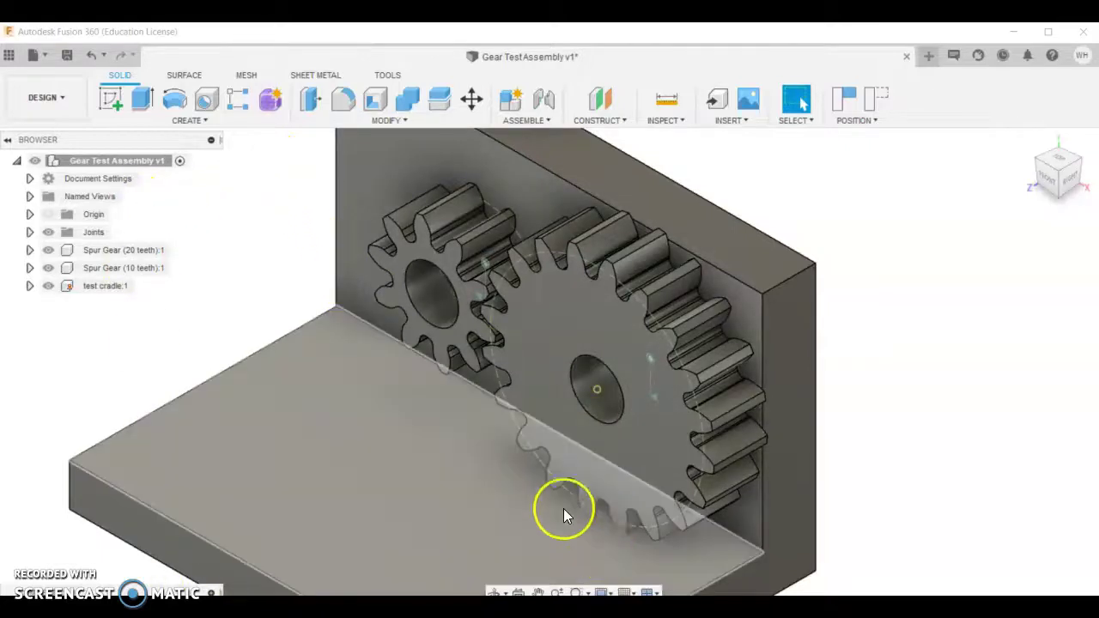
Activate the test cradle component and set the height of its wall sketch rectangle to 35 mm, finishing the sketch
left_click(100, 289)
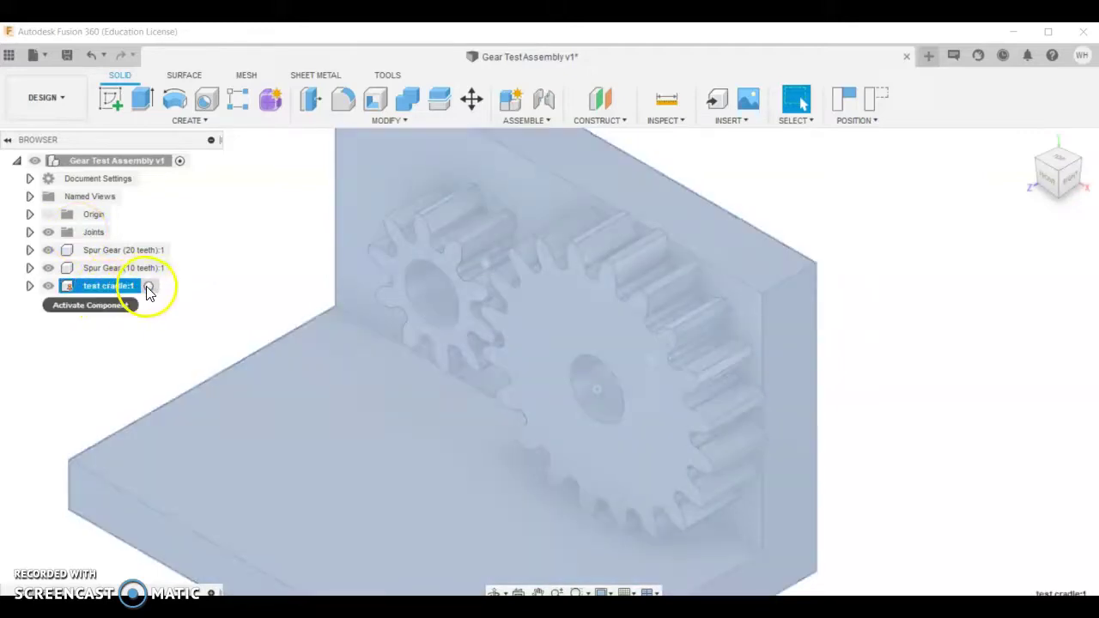
left_click(148, 288)
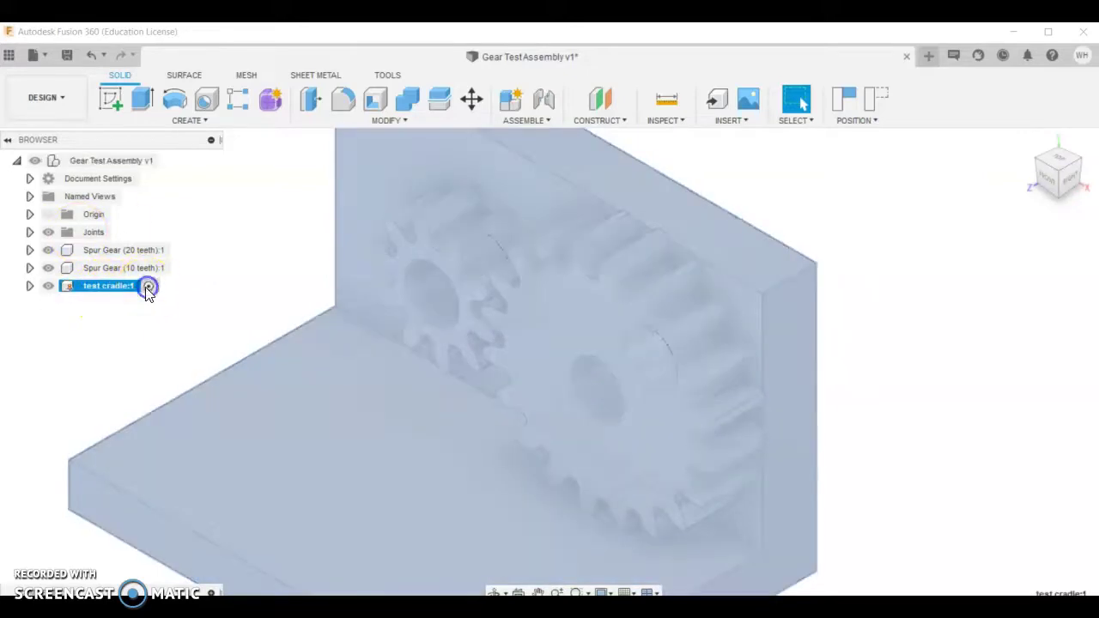
left_click(123, 291)
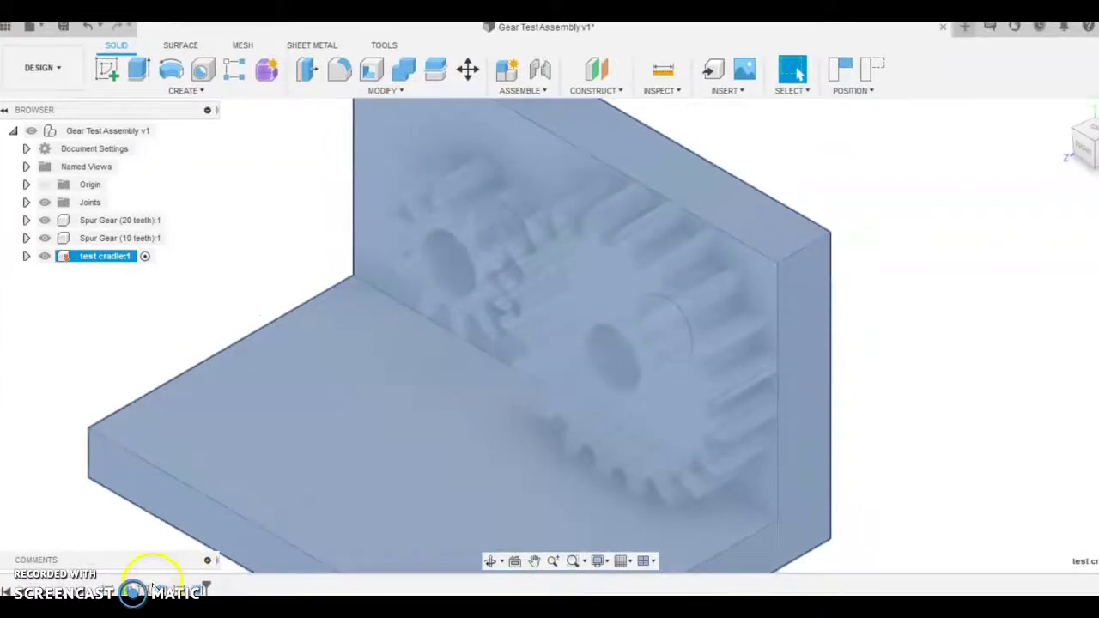
left_click(149, 589)
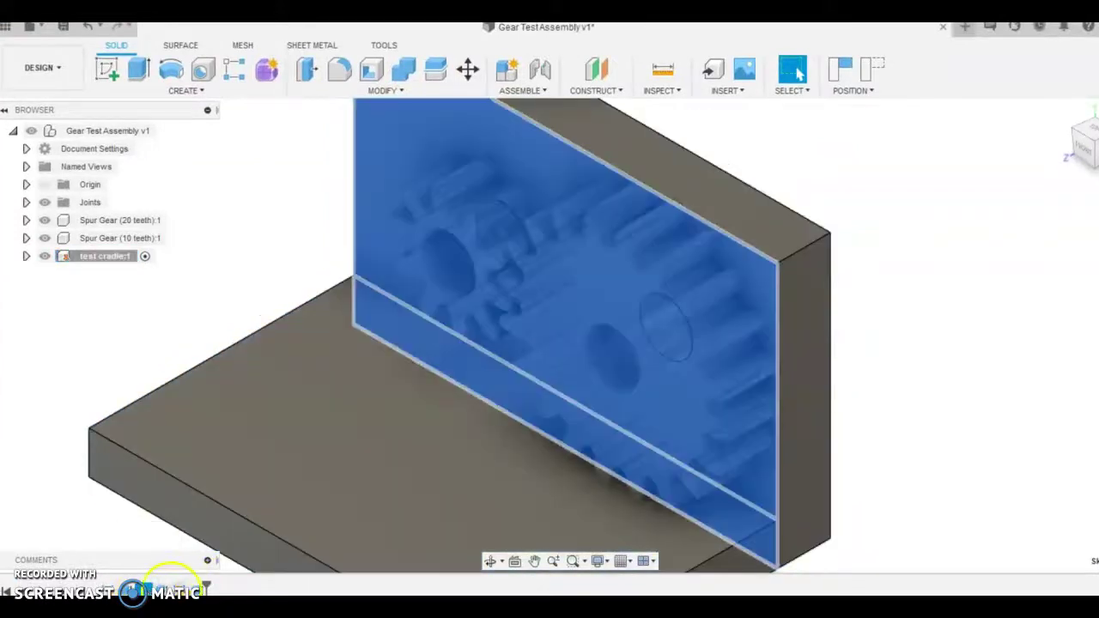
double_click(112, 591)
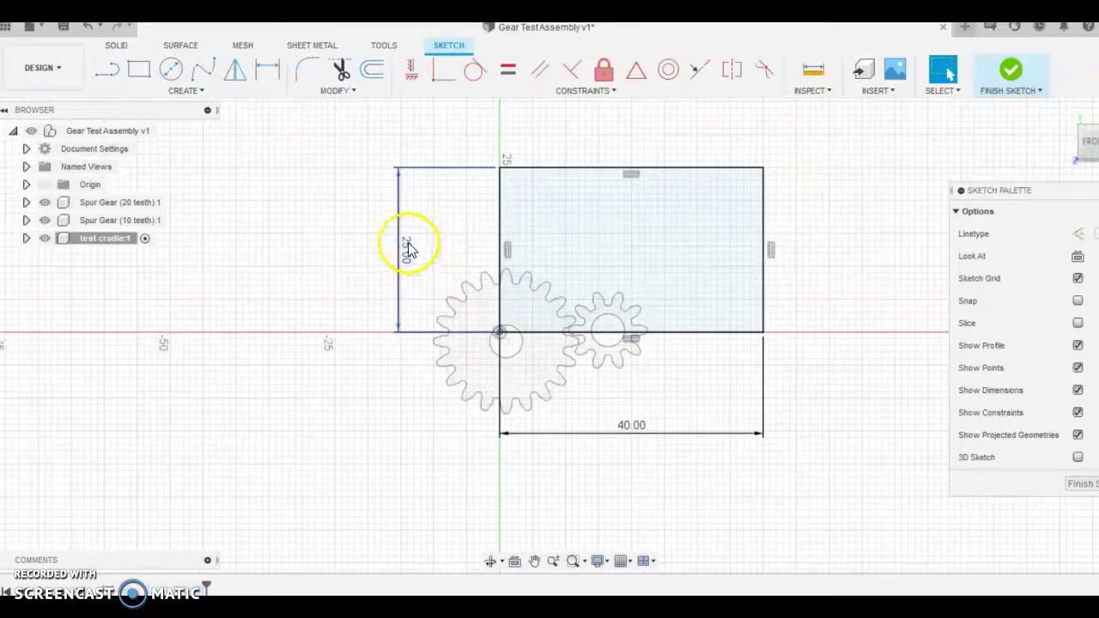
double_click(407, 247)
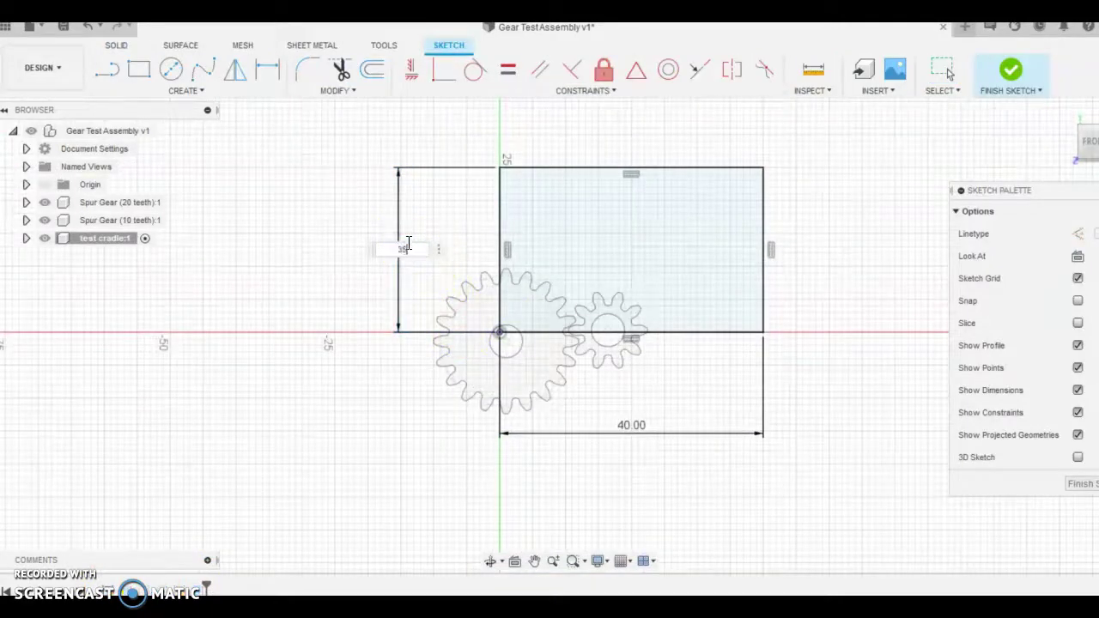
key("Return")
left_click(638, 215)
left_click(1011, 73)
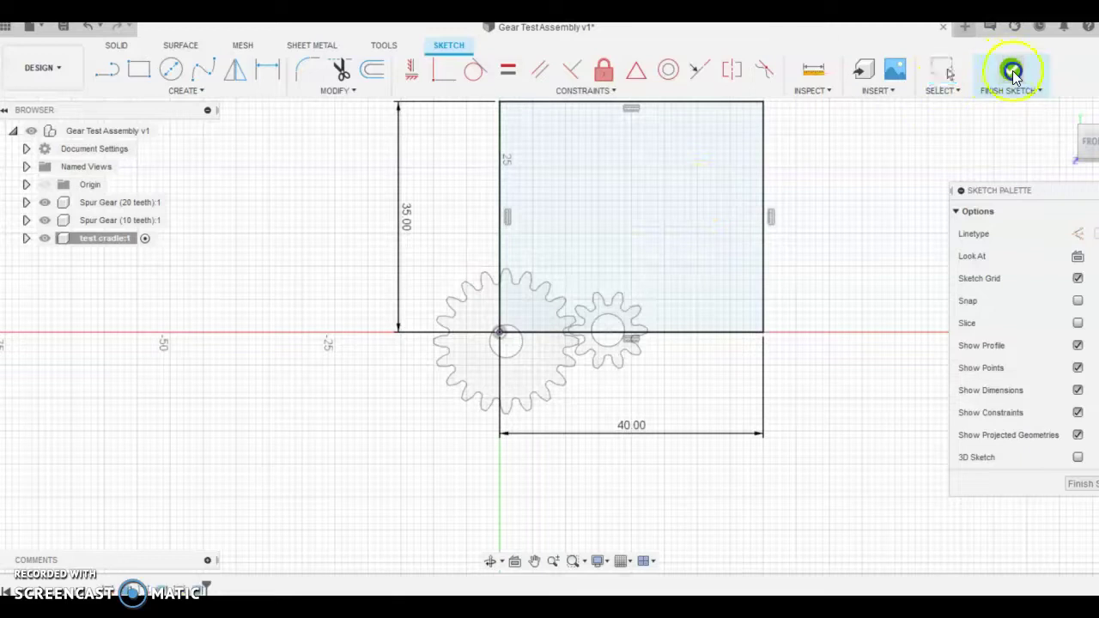
Edit the axle hole sketch, setting the 10-tooth gear's hole 10 mm from the wall's side edge, and finish the sketch
scroll(554, 422, "up", 2)
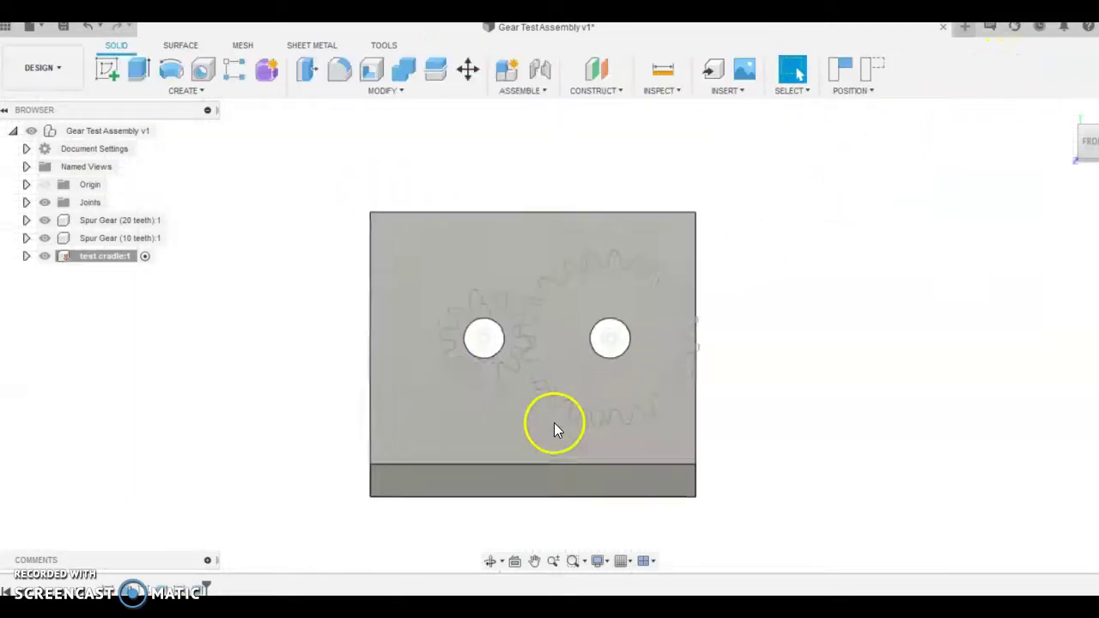
scroll(595, 406, "up", 1)
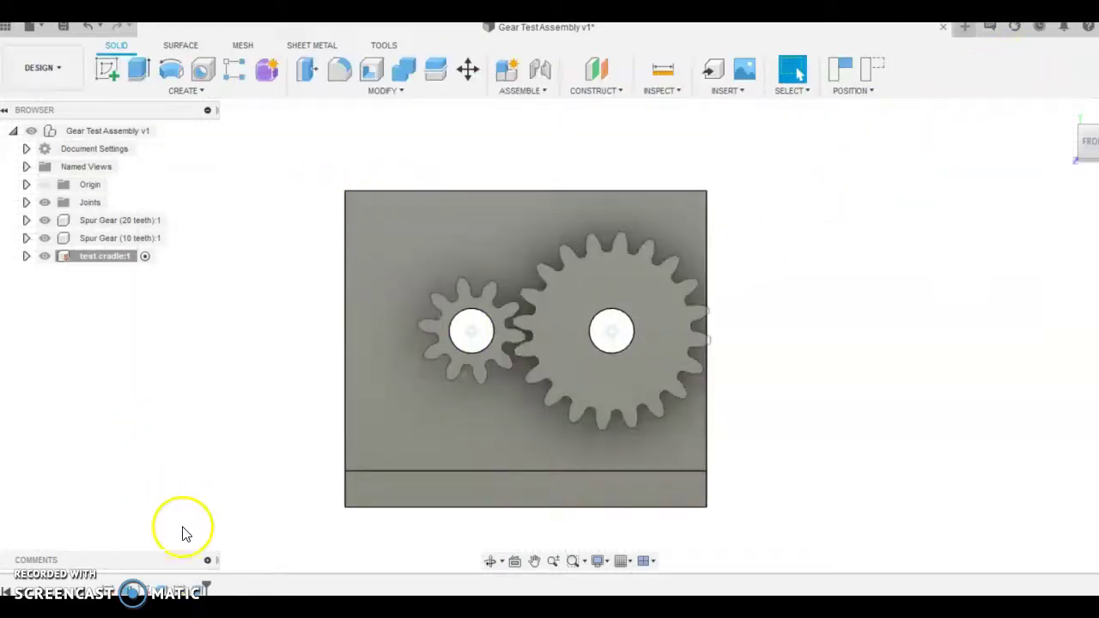
double_click(179, 588)
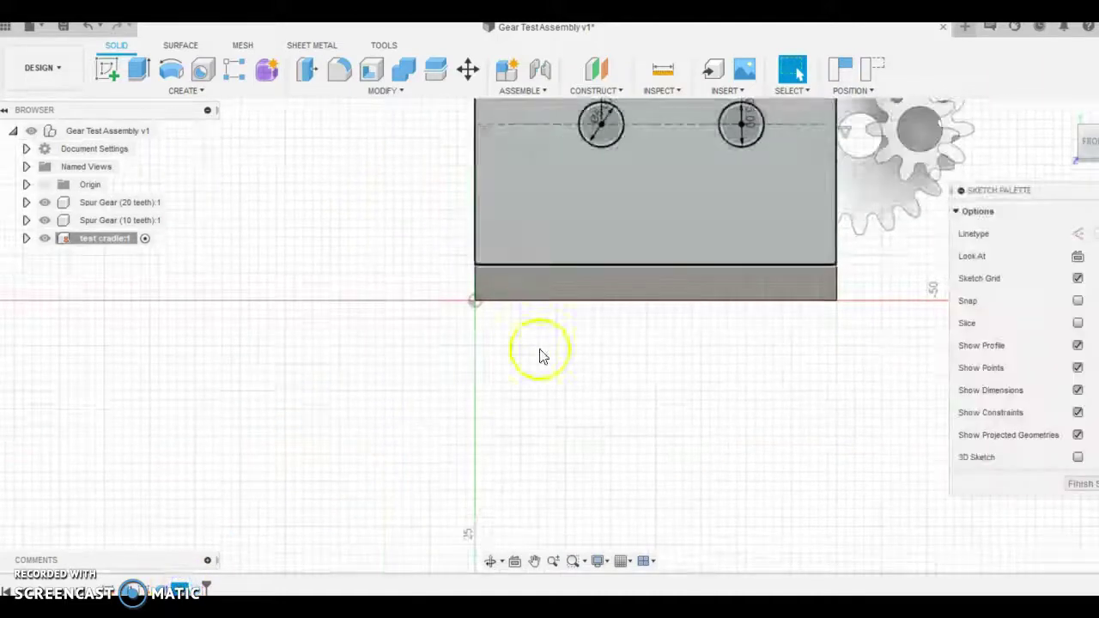
double_click(523, 176)
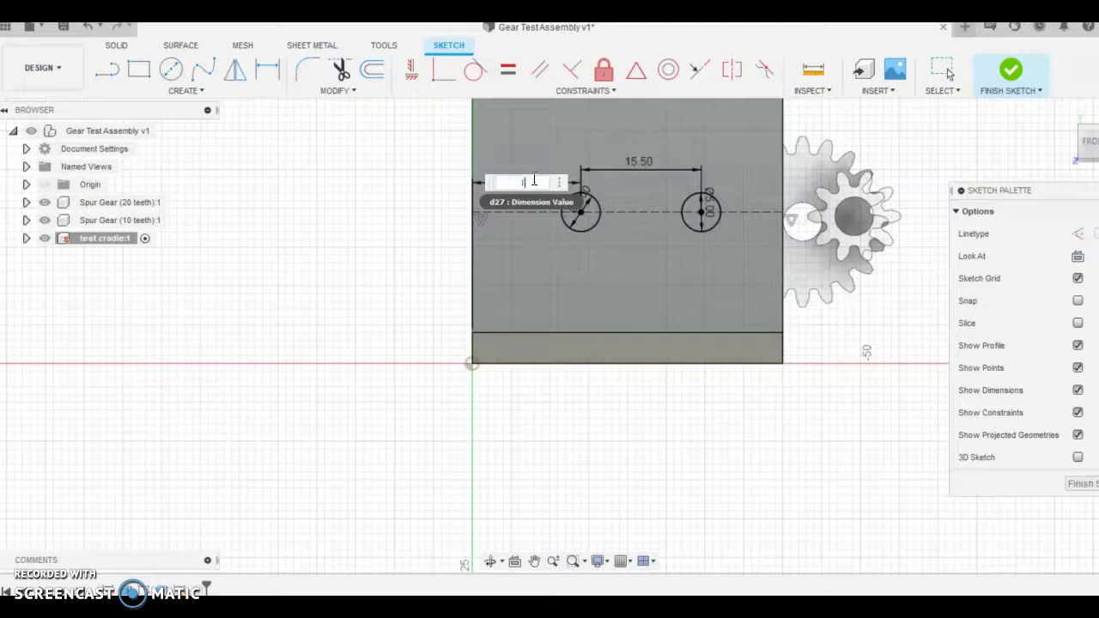
key("Return")
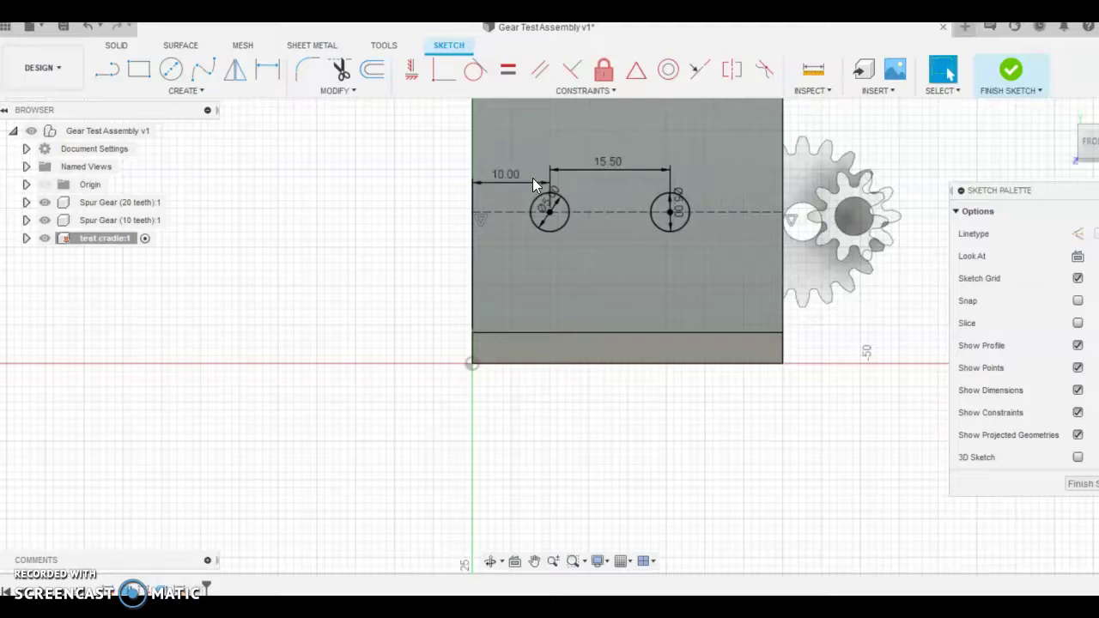
left_click(1017, 84)
scroll(687, 378, "down", 2)
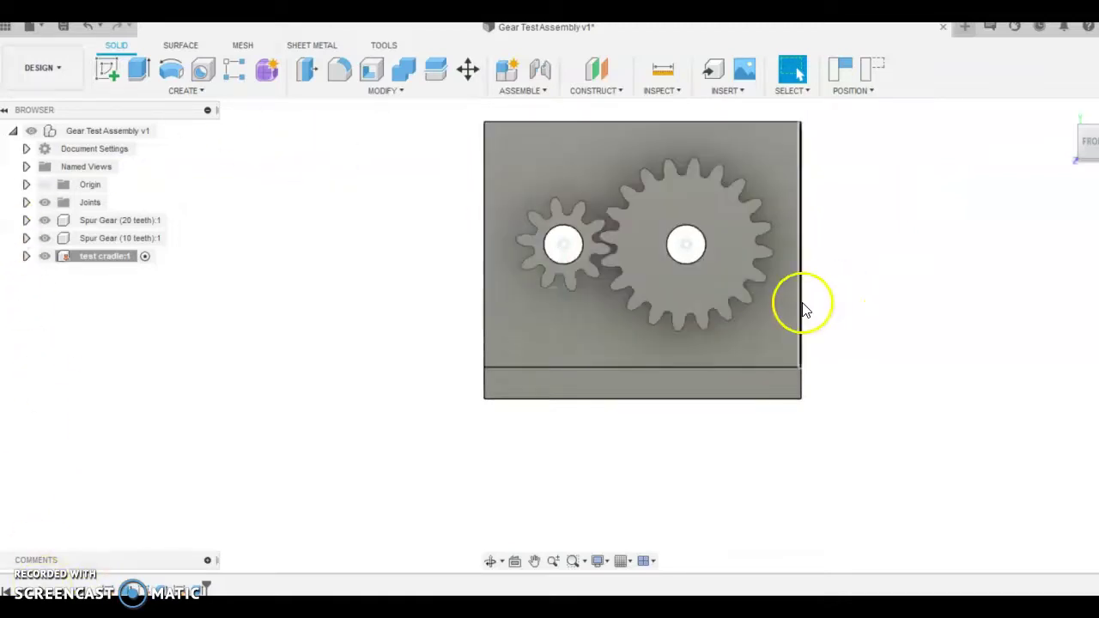
Reactivate the top-level Gear Test Assembly component so that the whole assembly is active, and clear the selection
middle_click_drag(882, 274, 851, 305, "shift")
scroll(846, 318, "down", 3)
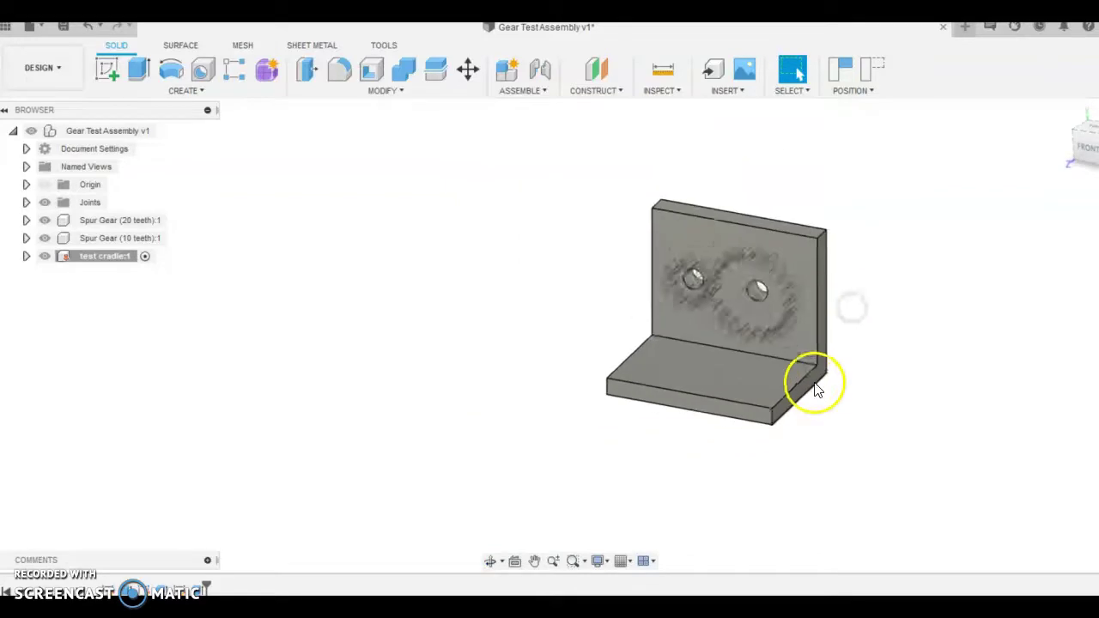
scroll(780, 325, "up", 3)
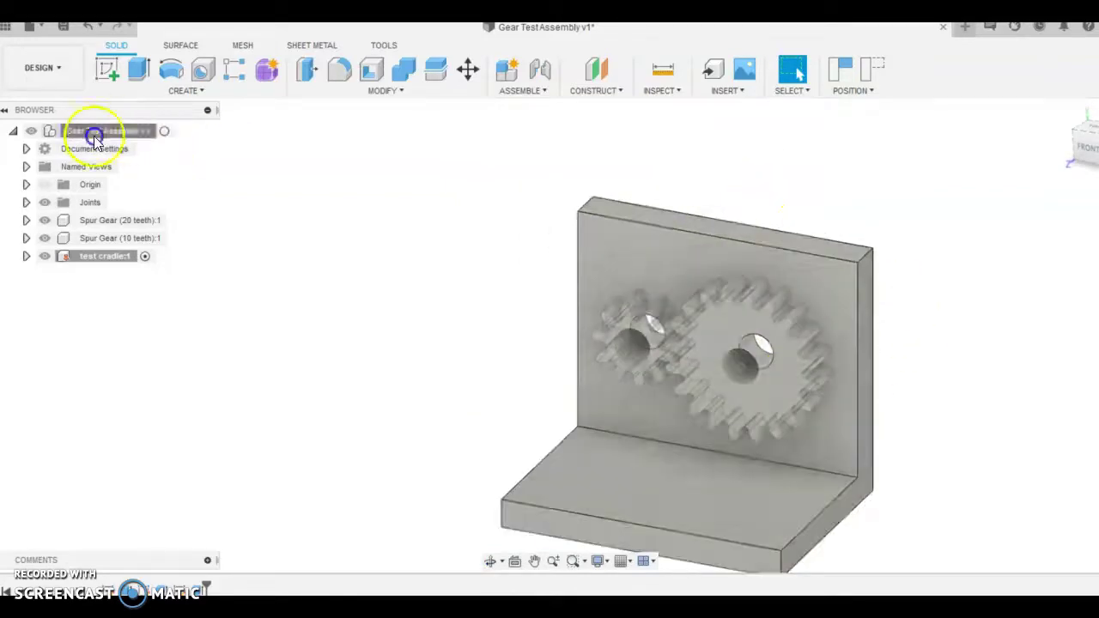
left_click(164, 134)
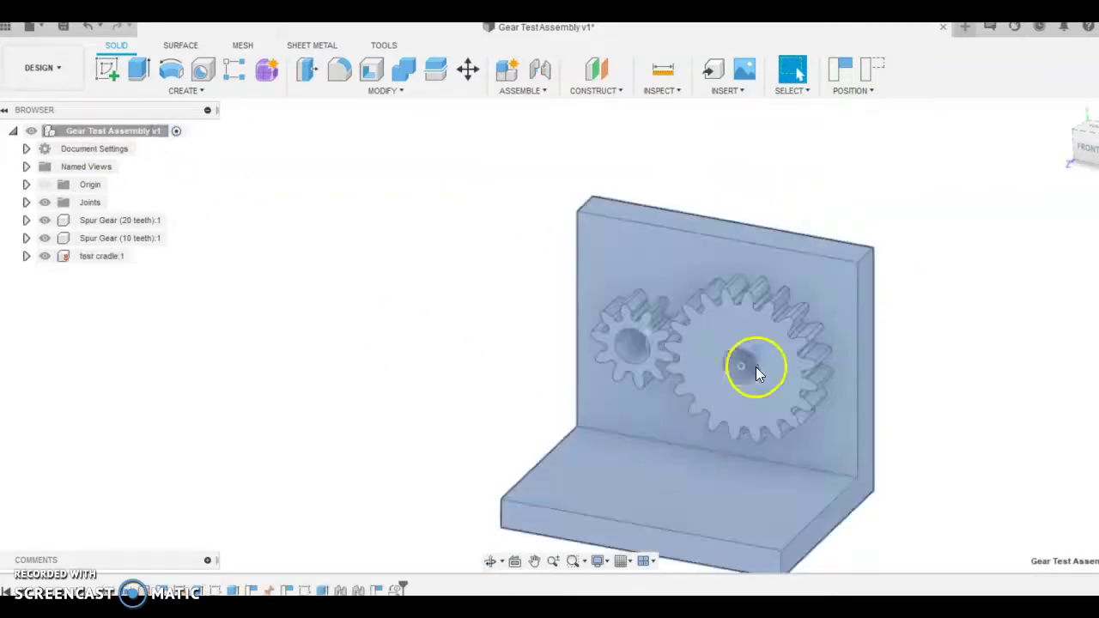
scroll(762, 367, "up", 2)
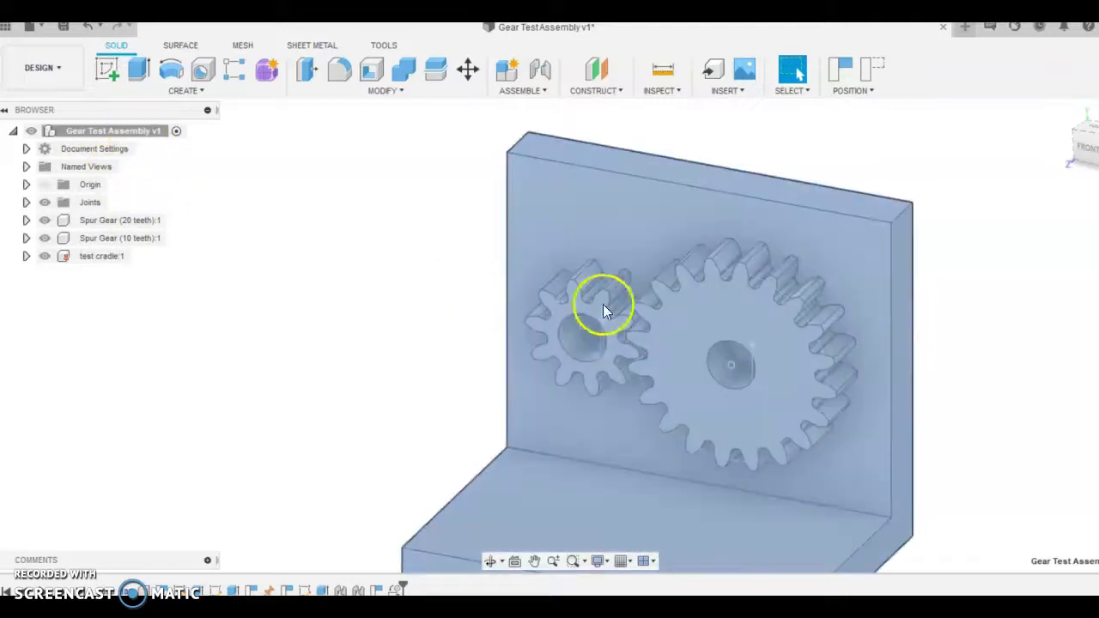
left_click(993, 249)
Turn the 20-tooth gear to check the linked motion, and examine the gears' fit on the resized cradle from an angled view
left_click_drag(778, 315, 829, 323)
scroll(612, 400, "down", 1)
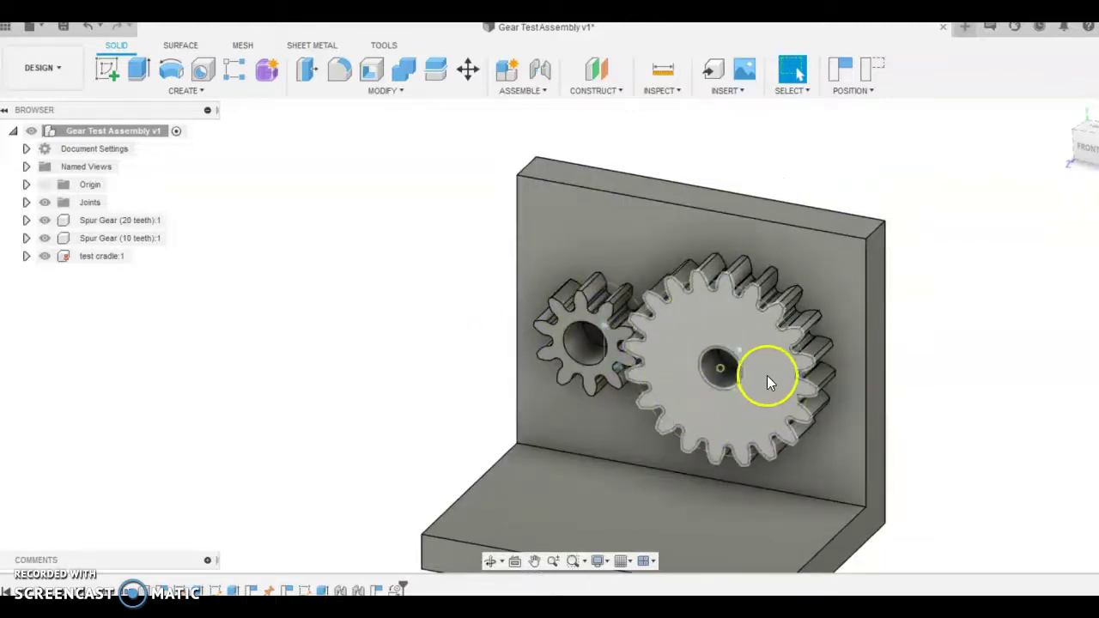
left_click_drag(763, 371, 791, 427)
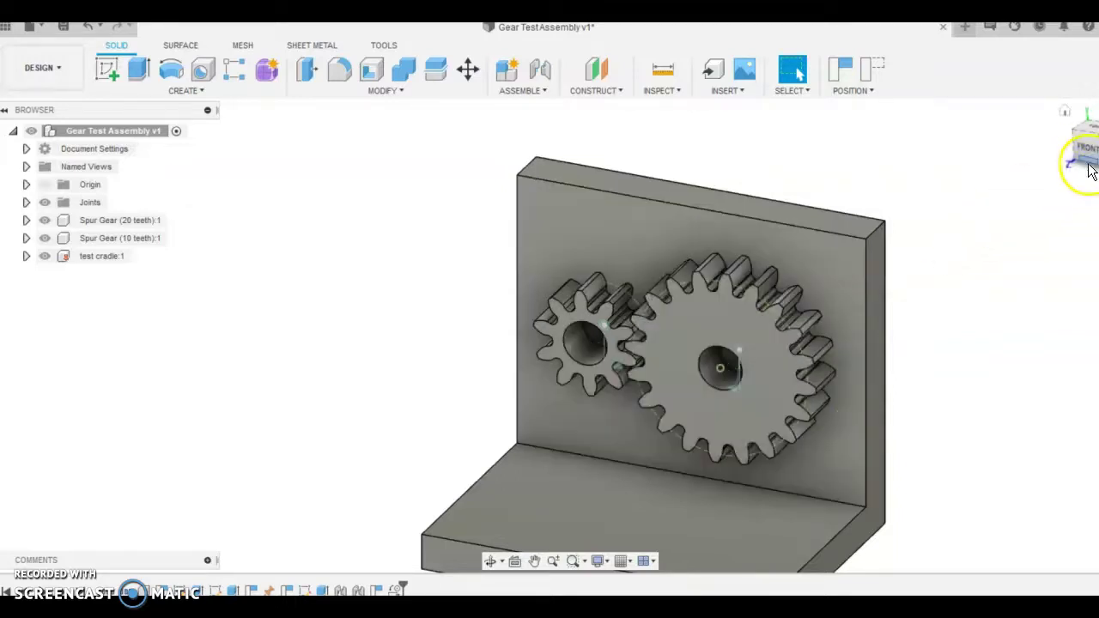
left_click_drag(1088, 152, 1052, 154)
scroll(714, 468, "down", 4)
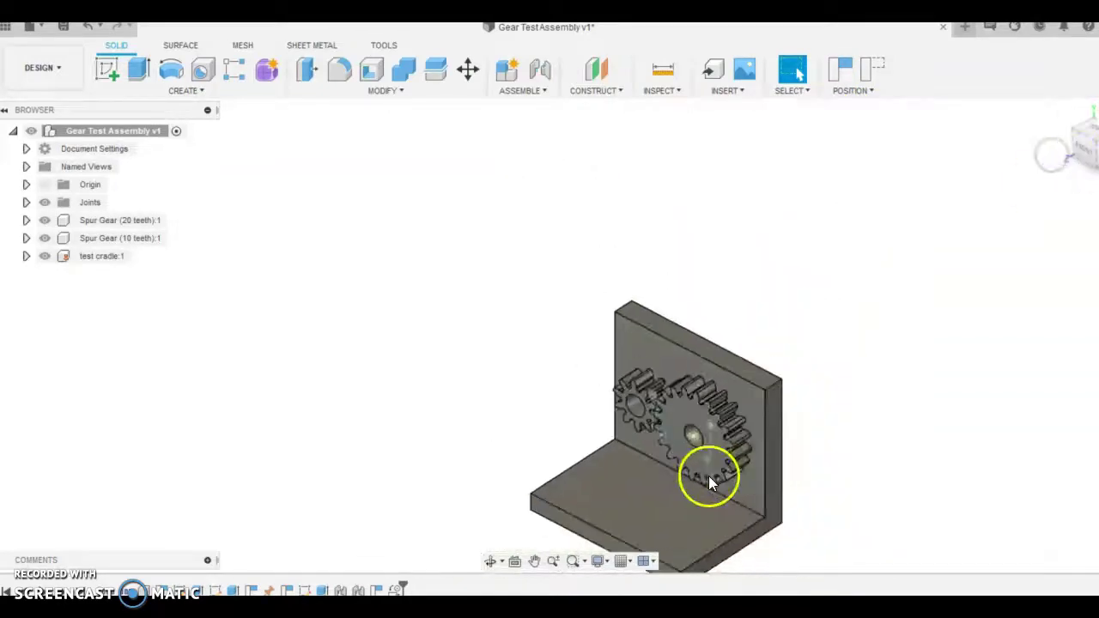
scroll(712, 323, "down", 4)
scroll(719, 448, "up", 6)
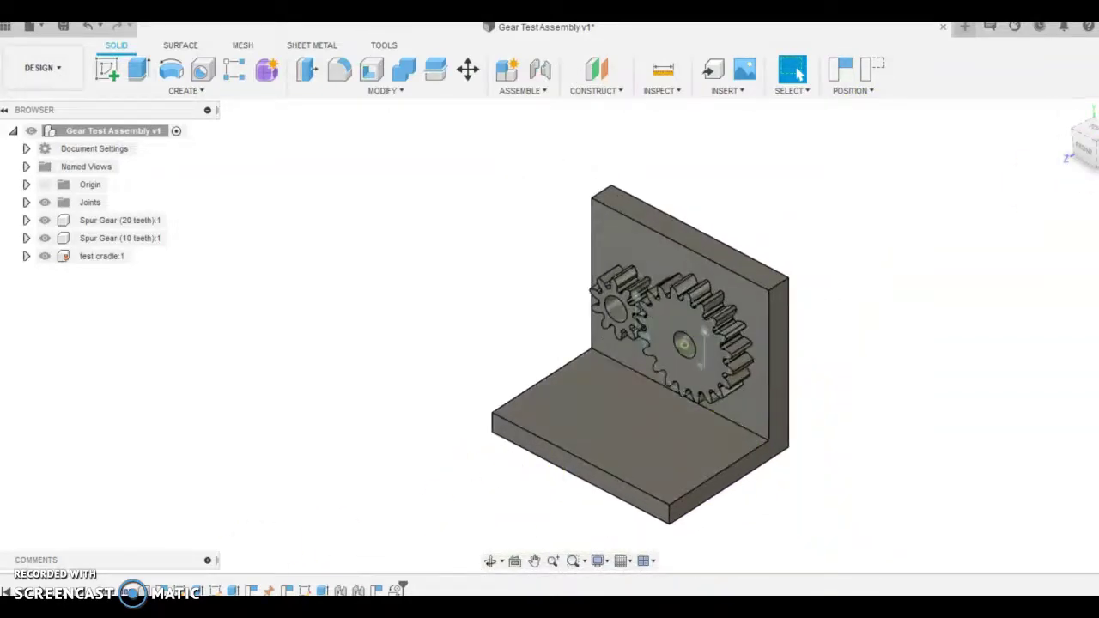